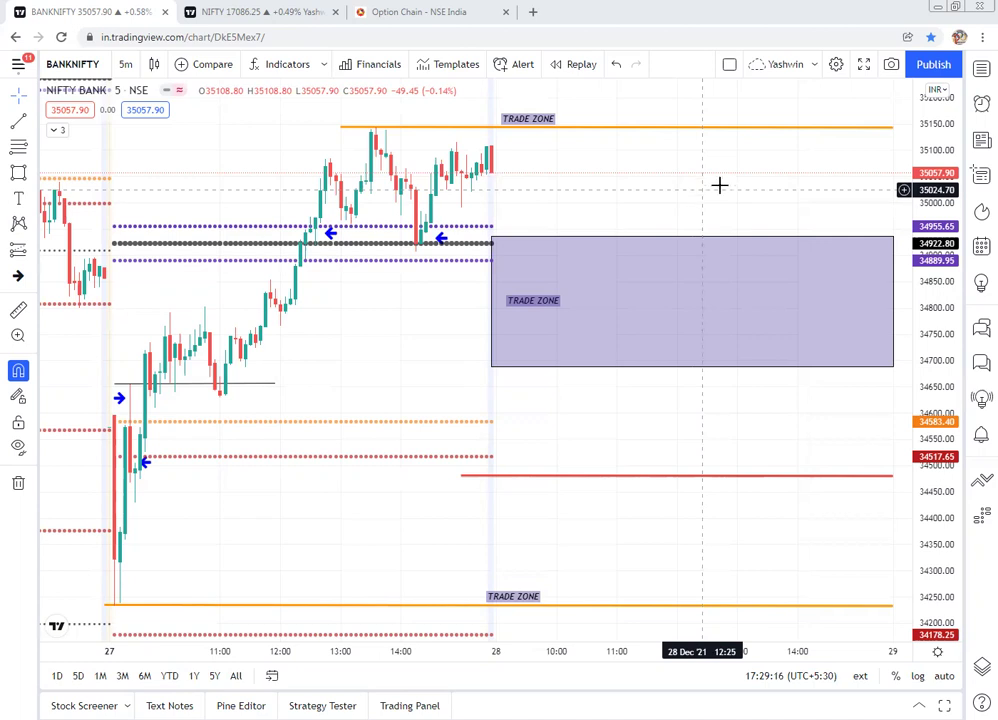
Step: Draw a rising arrow above the purple dotted band, from about 34961 at 09:30 to about 35190 at 12:35 on 27 December
click(31, 121)
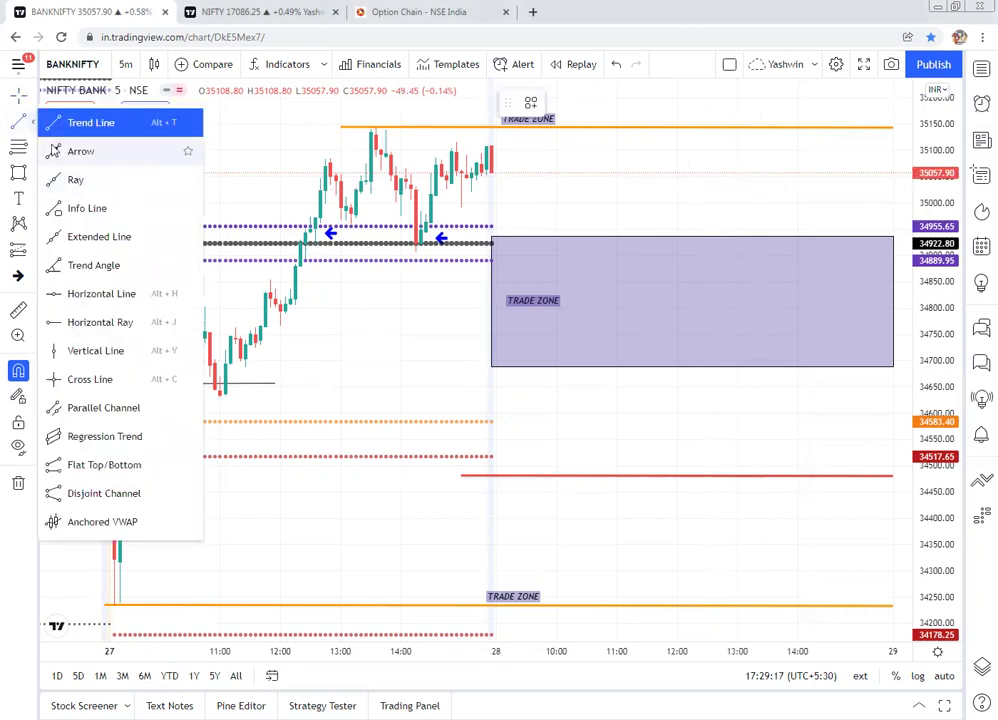
click(62, 124)
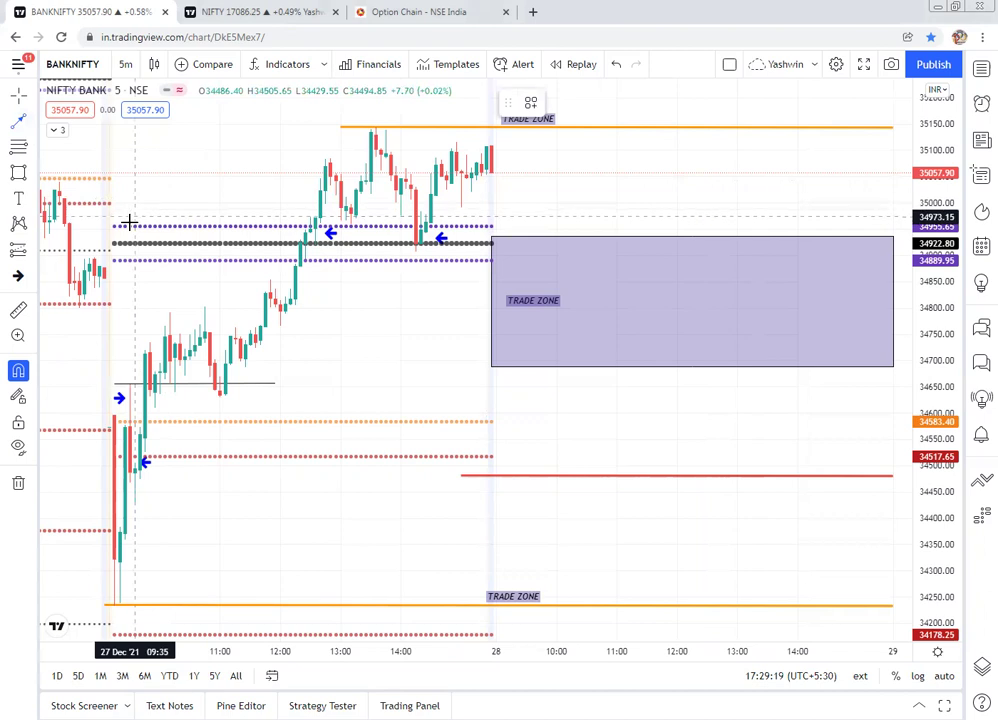
click(129, 223)
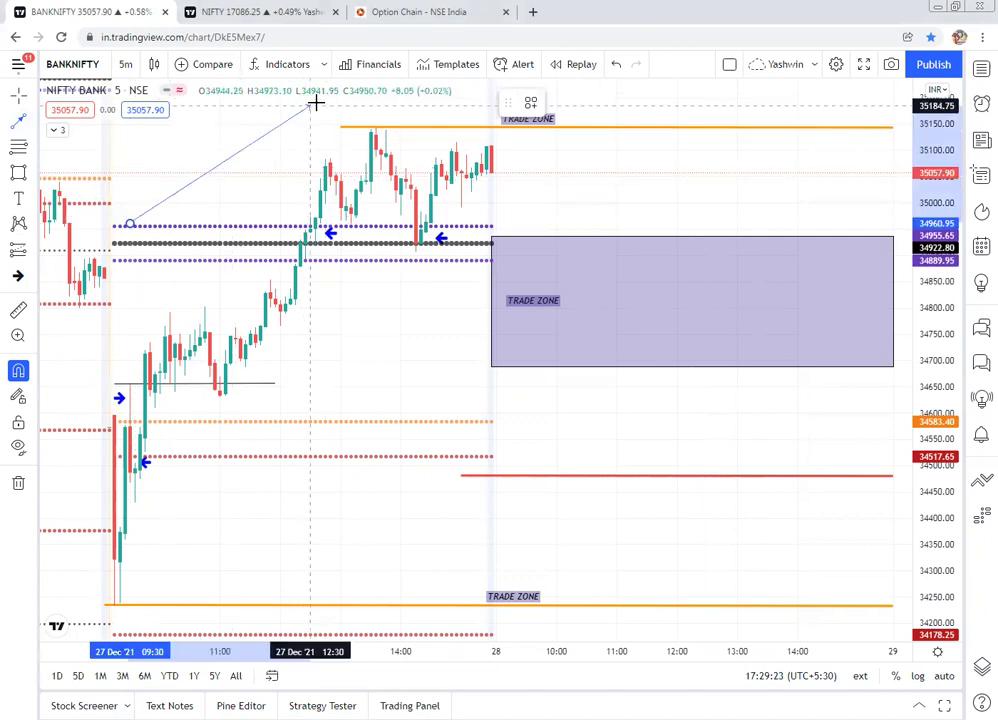
click(315, 104)
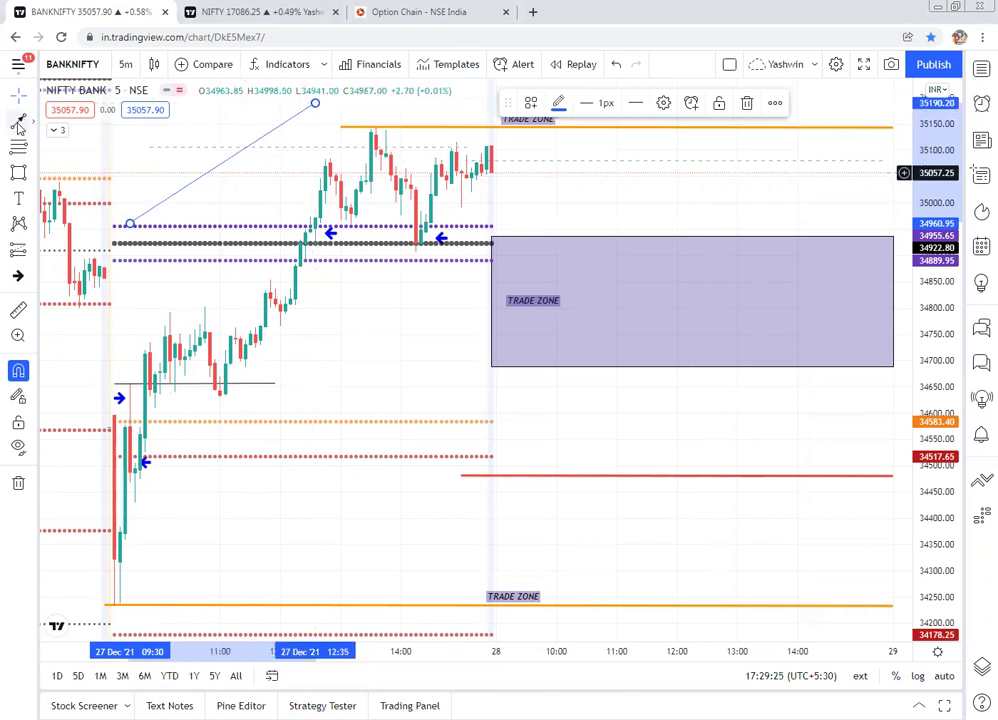
Step: Draw a falling arrow from the lower purple dotted line at about 34894 to the orange dotted line at about 34587, ending at 14:15
click(398, 318)
click(305, 259)
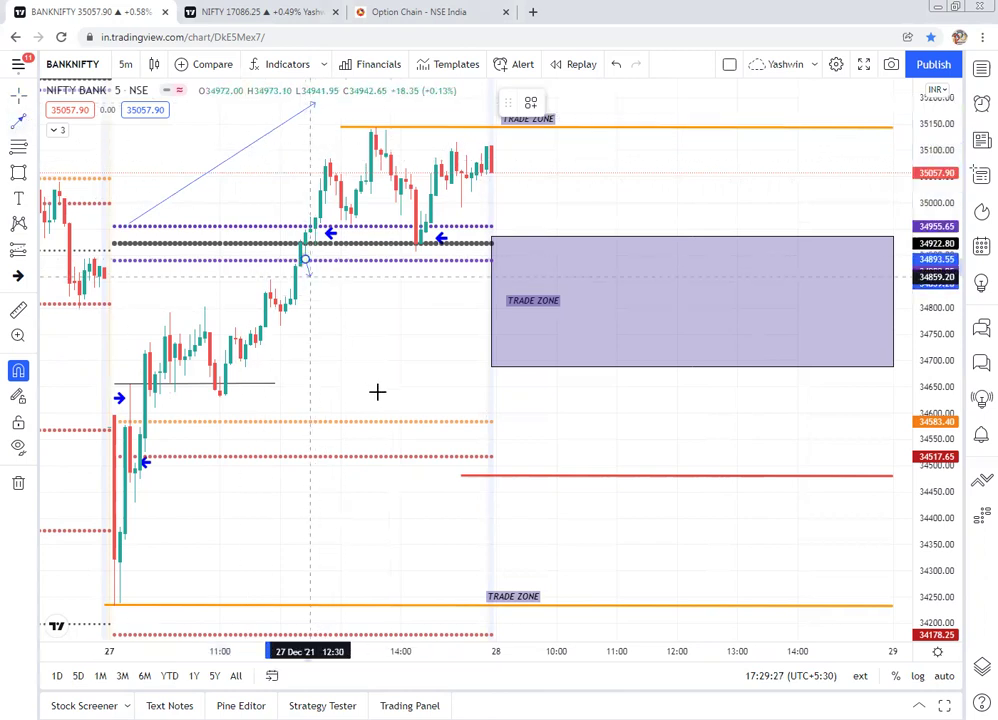
click(415, 420)
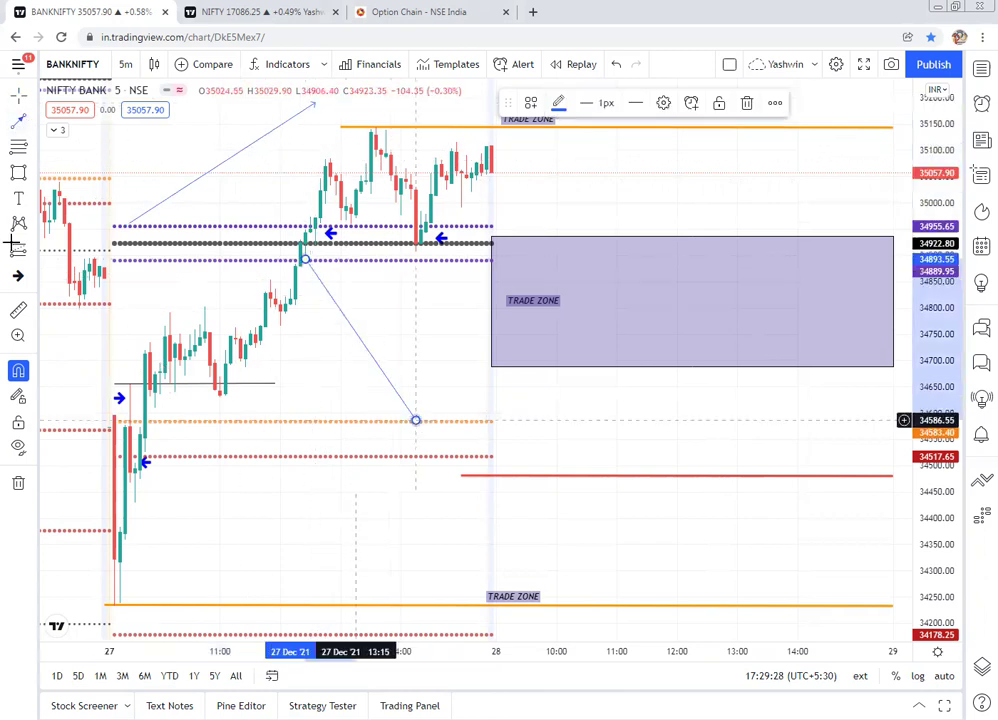
Step: Draw a falling arrow from the red dotted line at about 34513, 11:10, to the lowest red dotted line
click(18, 123)
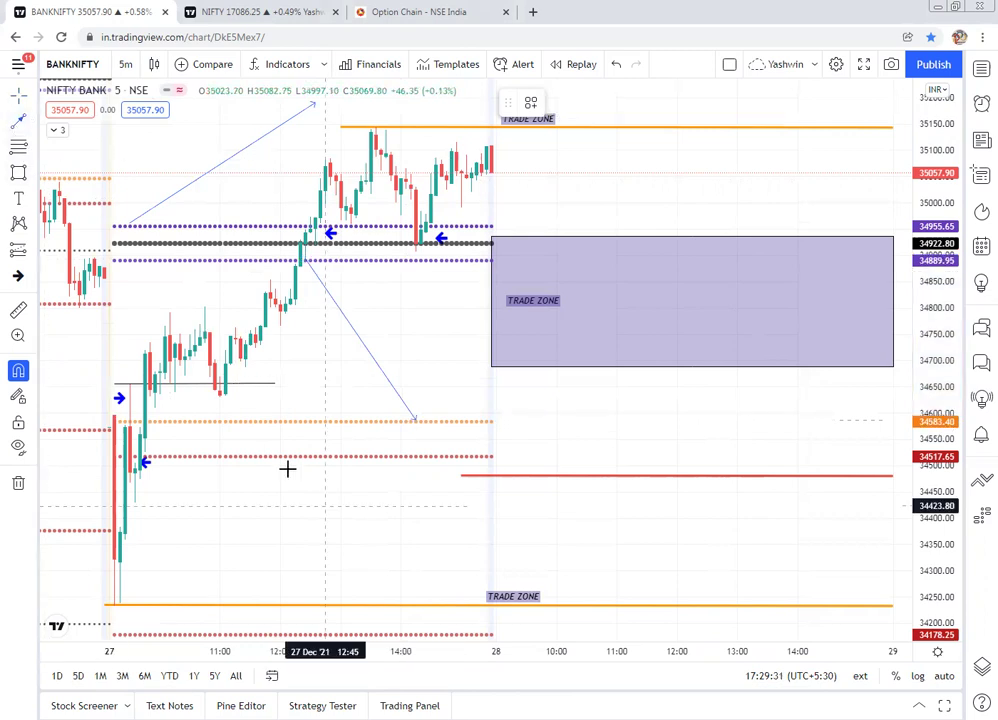
click(230, 458)
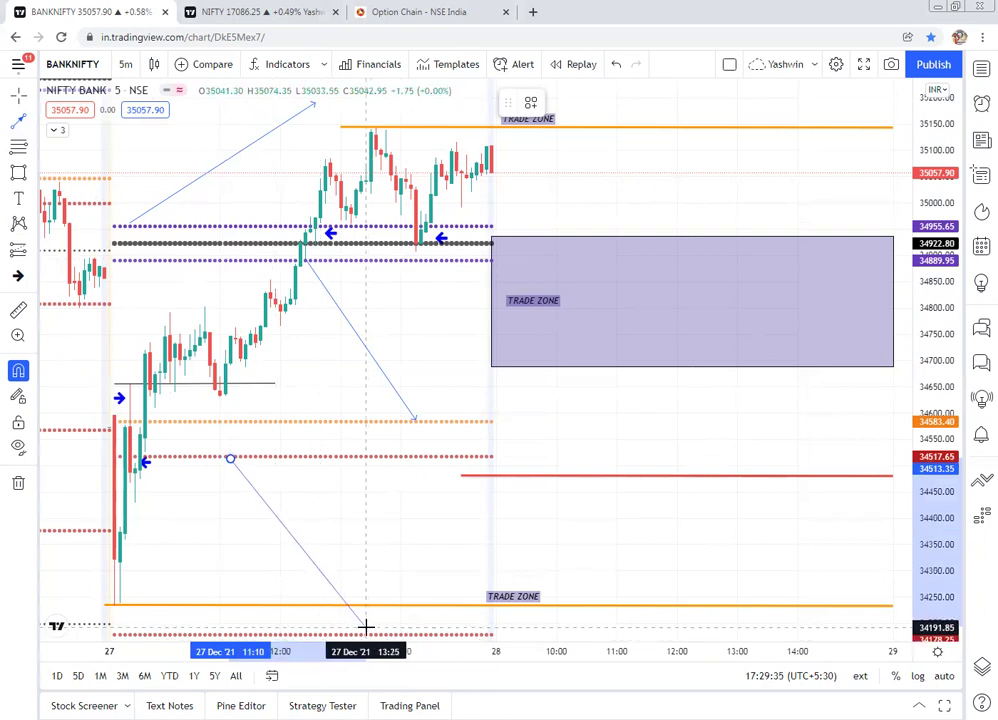
click(370, 632)
click(379, 535)
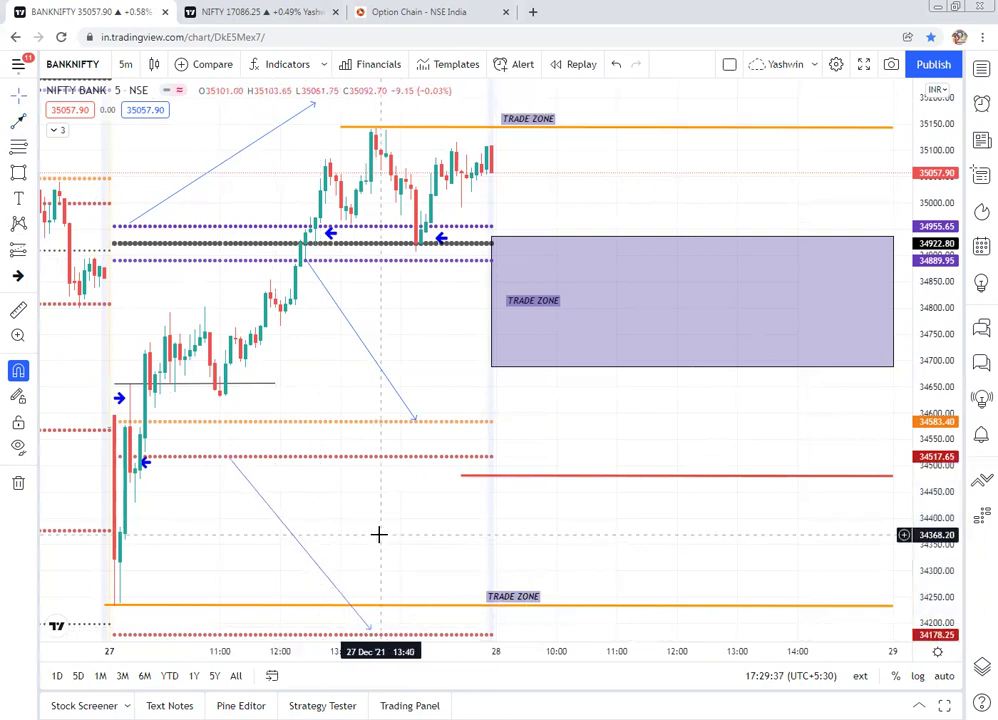
Step: Draw a rising arrow from the upper orange dotted line at about 35330, 10:10, to about 35472 at 12:20
drag(369, 629, 336, 622)
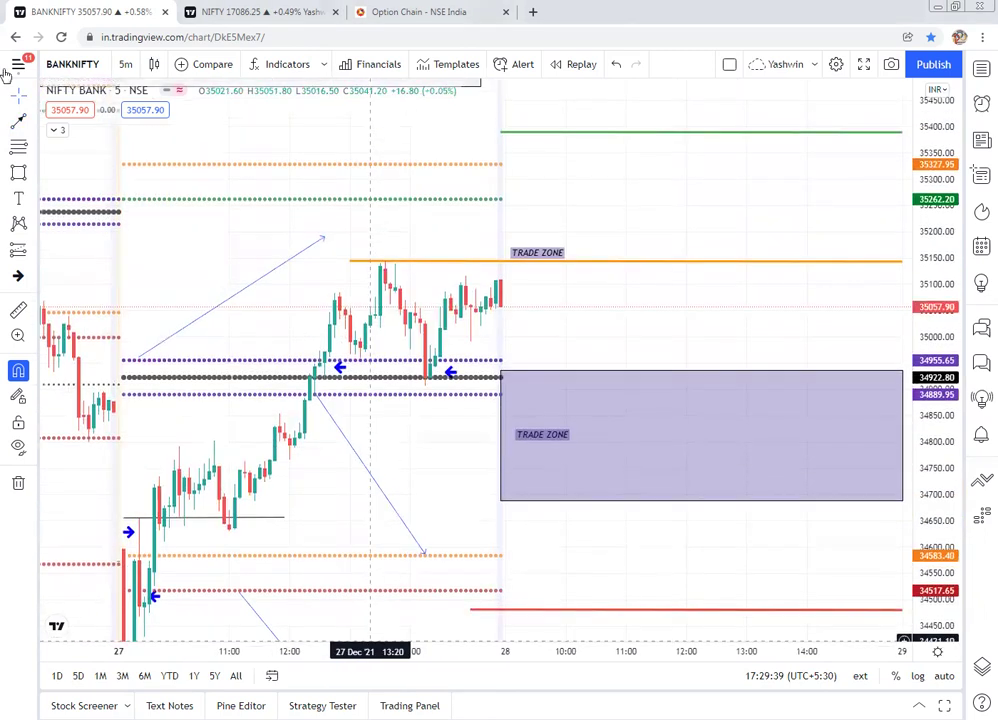
drag(195, 183, 226, 357)
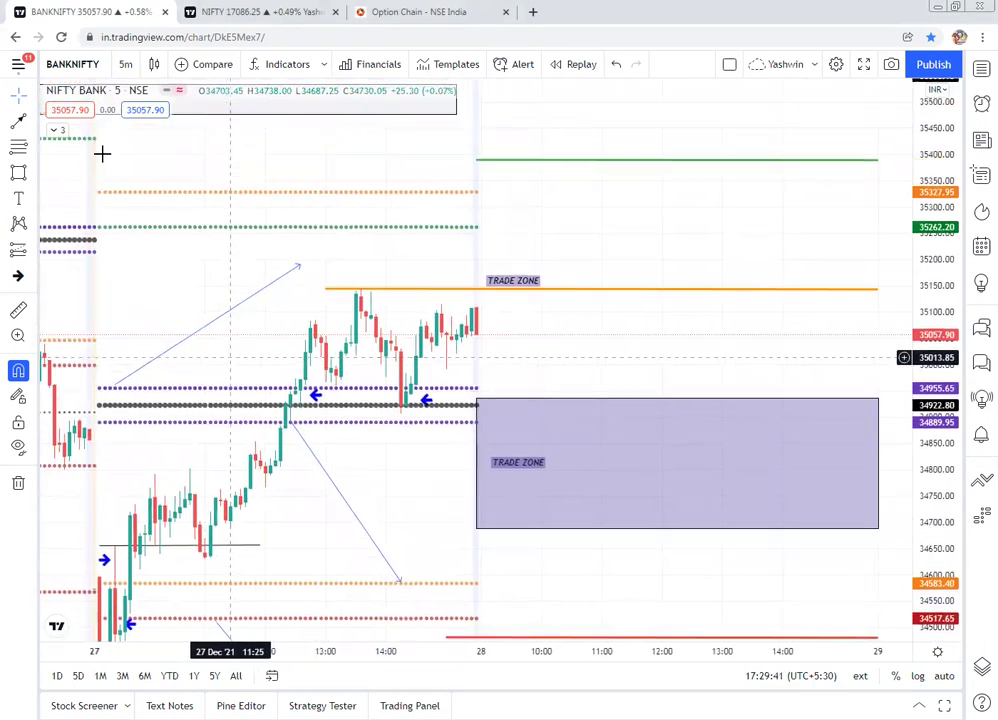
click(19, 121)
click(157, 208)
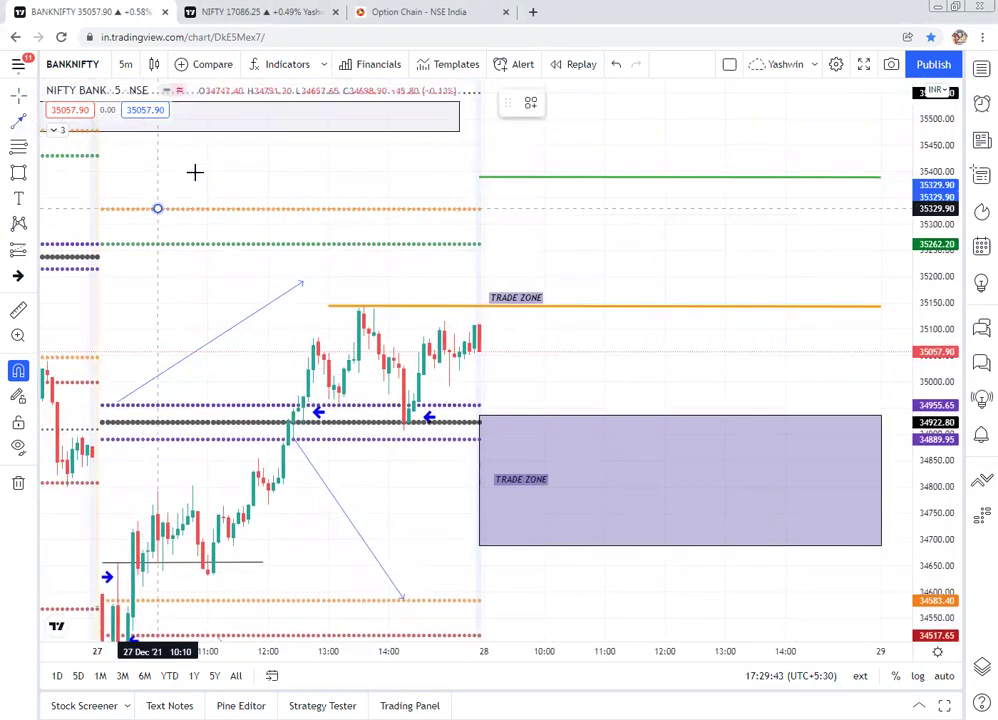
click(287, 132)
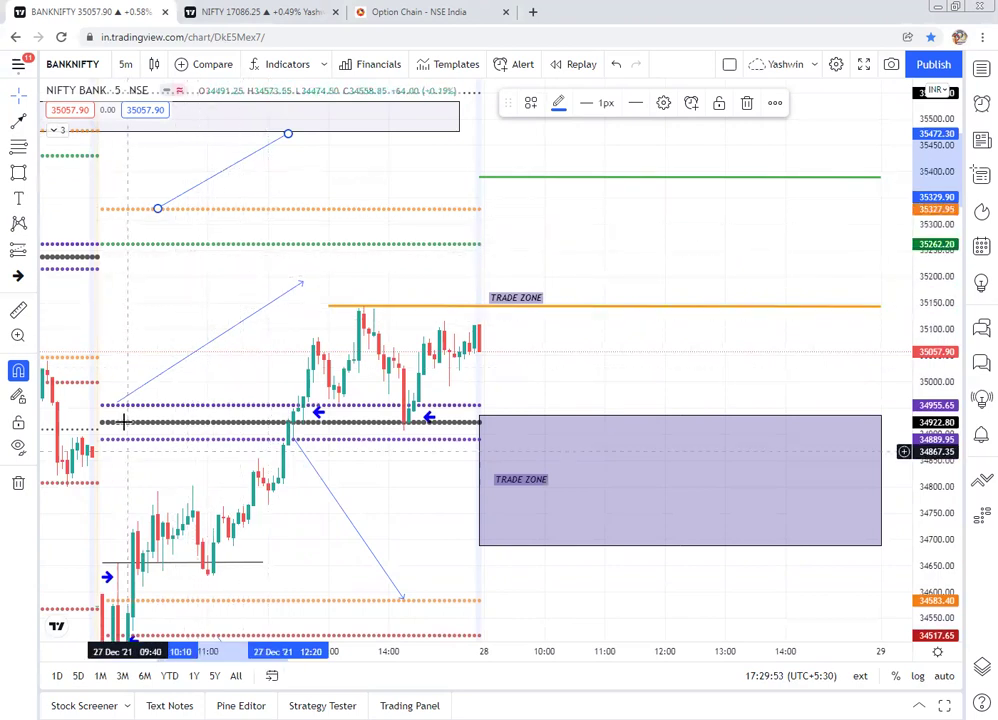
Step: Examine the 27 December BANKNIFTY price action against the drawn arrows, pivot levels and upper trade zone line
drag(153, 229, 187, 116)
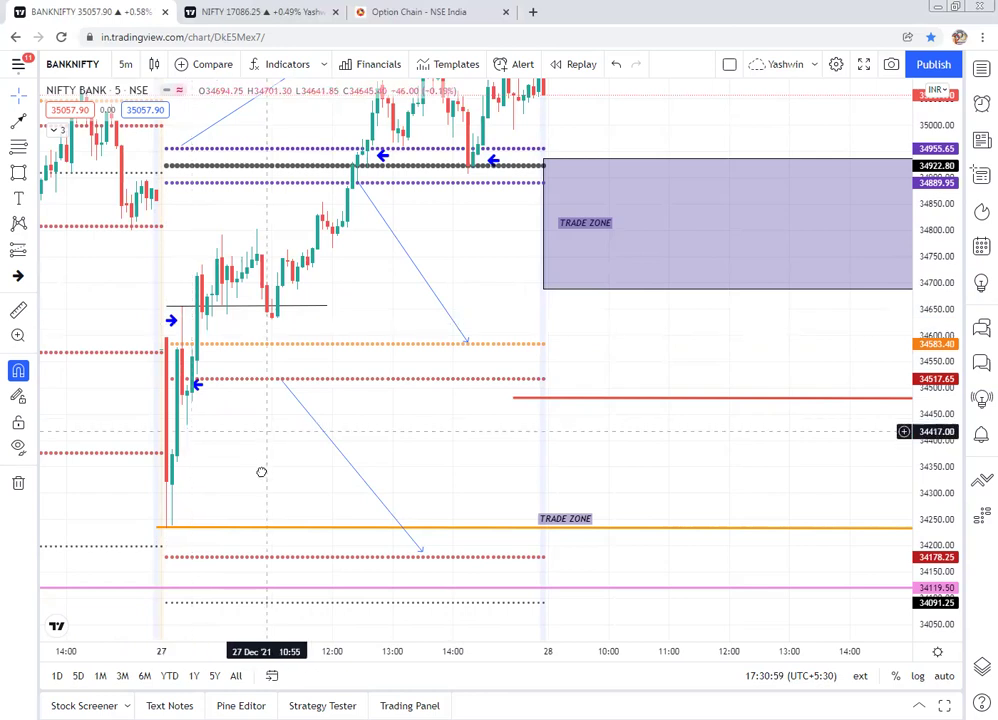
drag(261, 475, 253, 538)
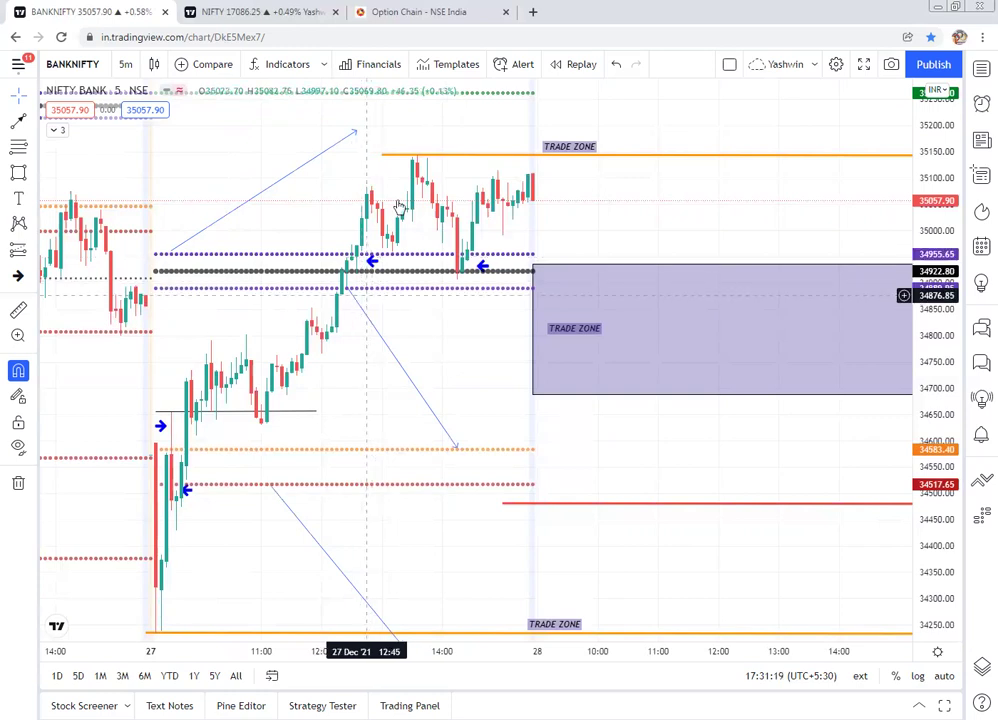
drag(380, 157, 345, 222)
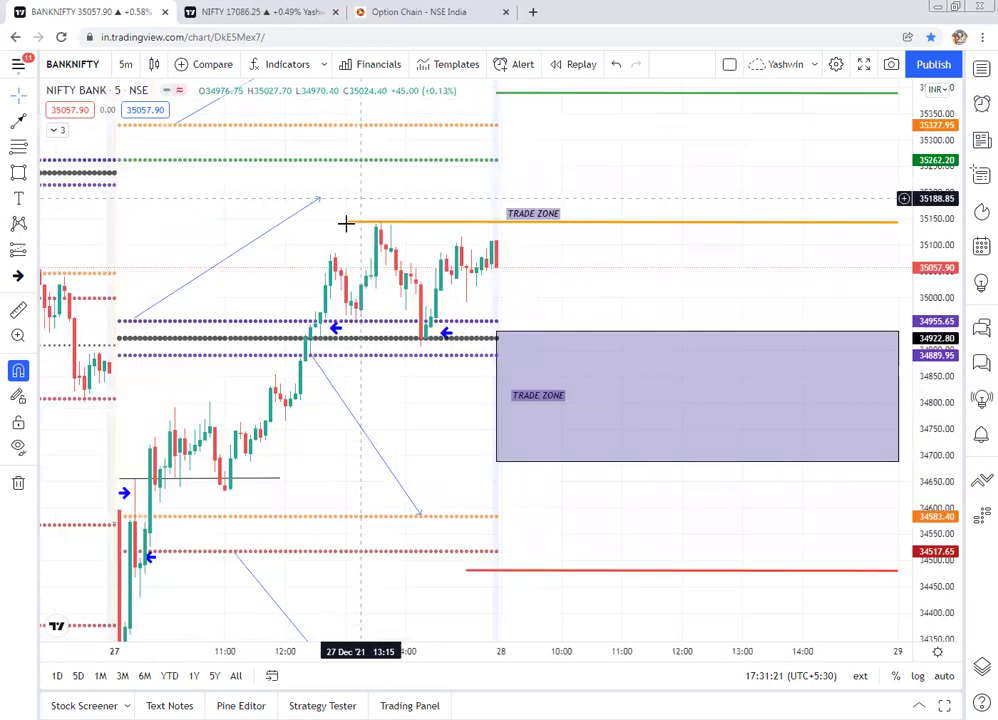
drag(300, 309, 306, 338)
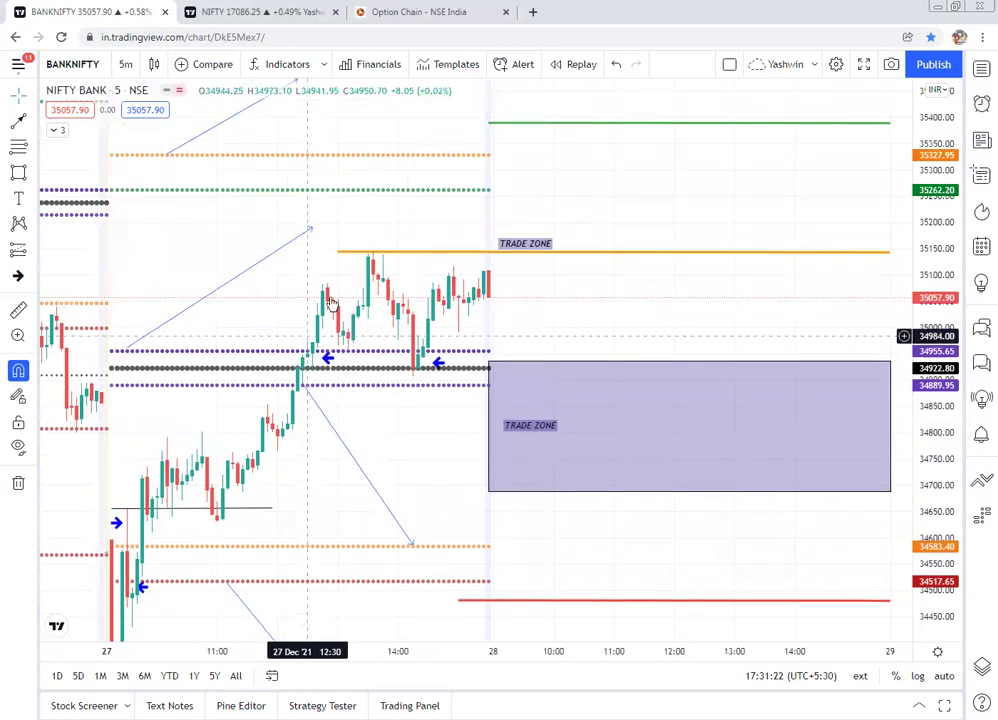
click(360, 253)
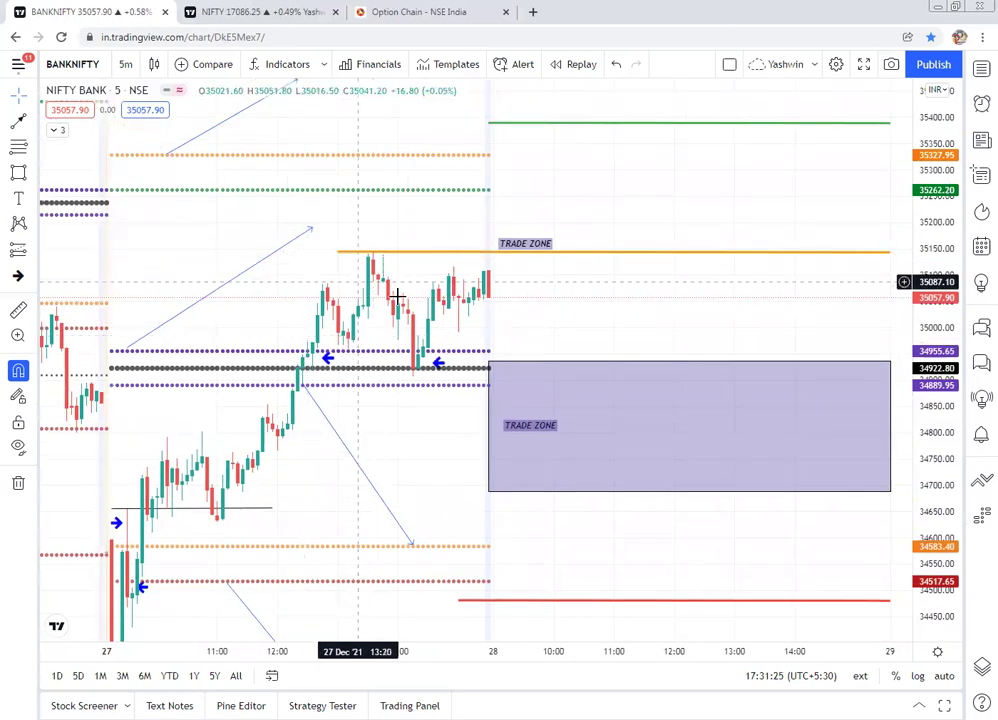
click(408, 376)
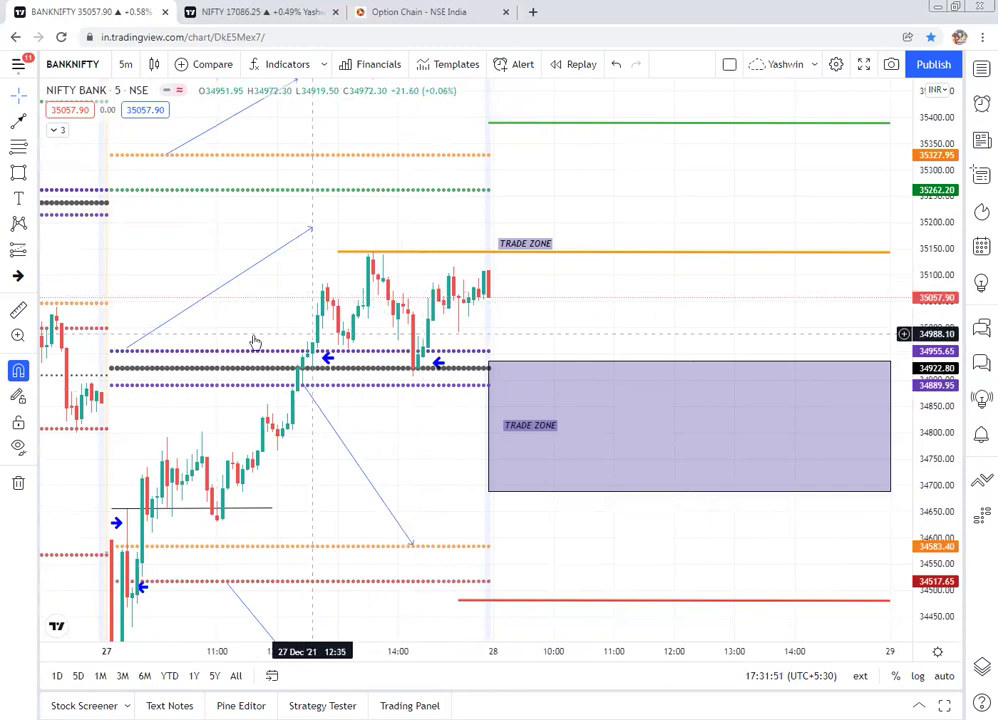
Step: Switch to the NIFTY chart and examine the 27 December candles around the pivot lines and the trade zones
click(233, 9)
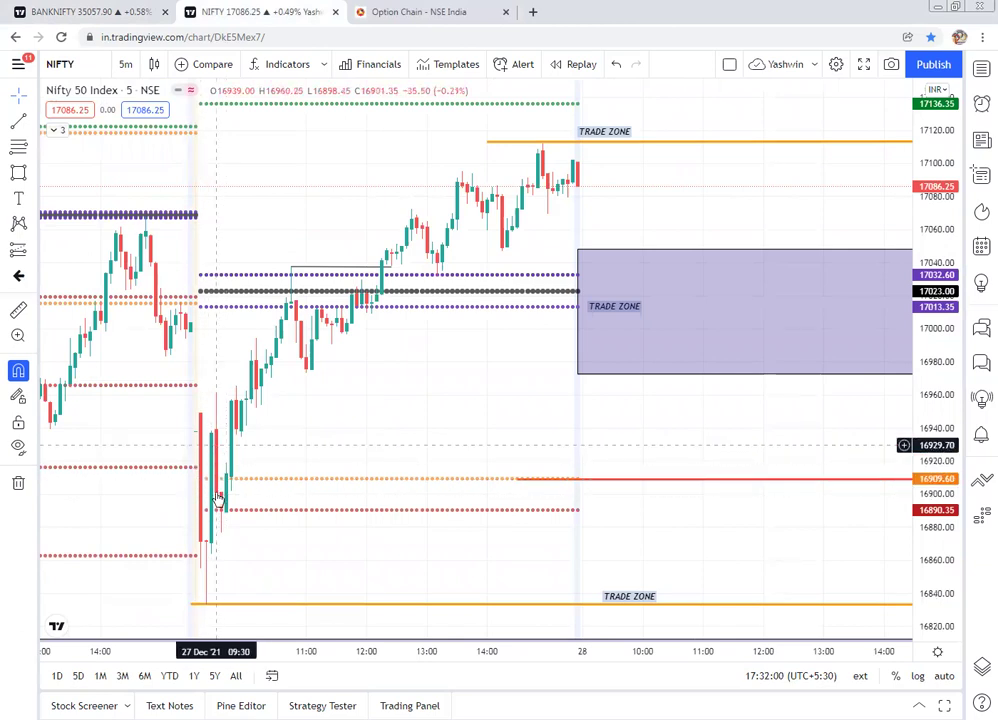
click(266, 606)
click(295, 565)
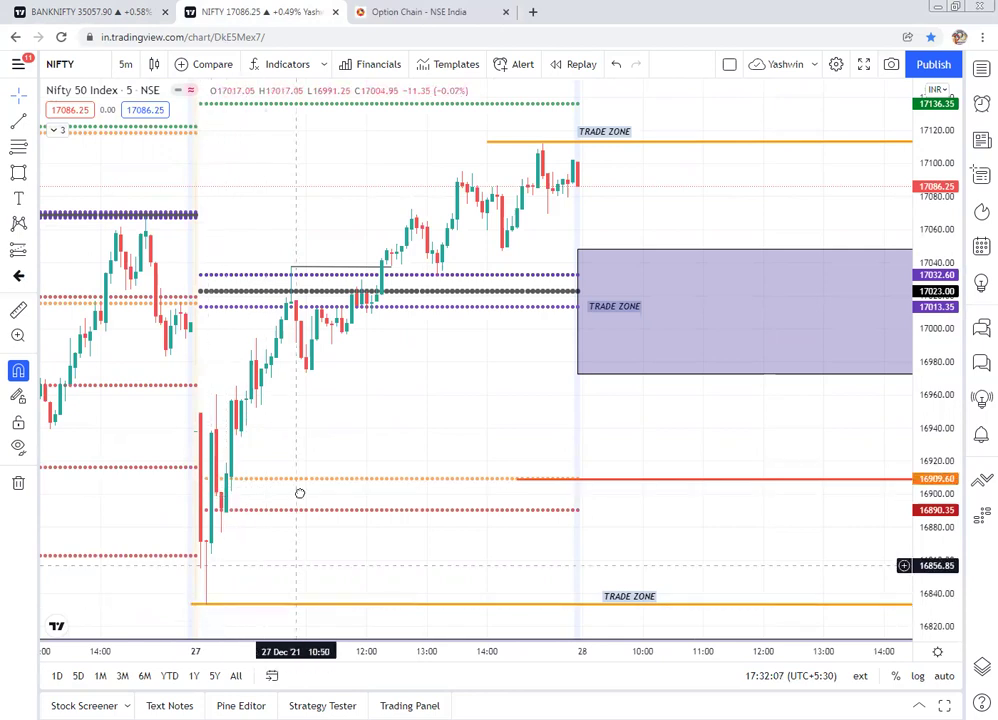
drag(295, 532, 300, 459)
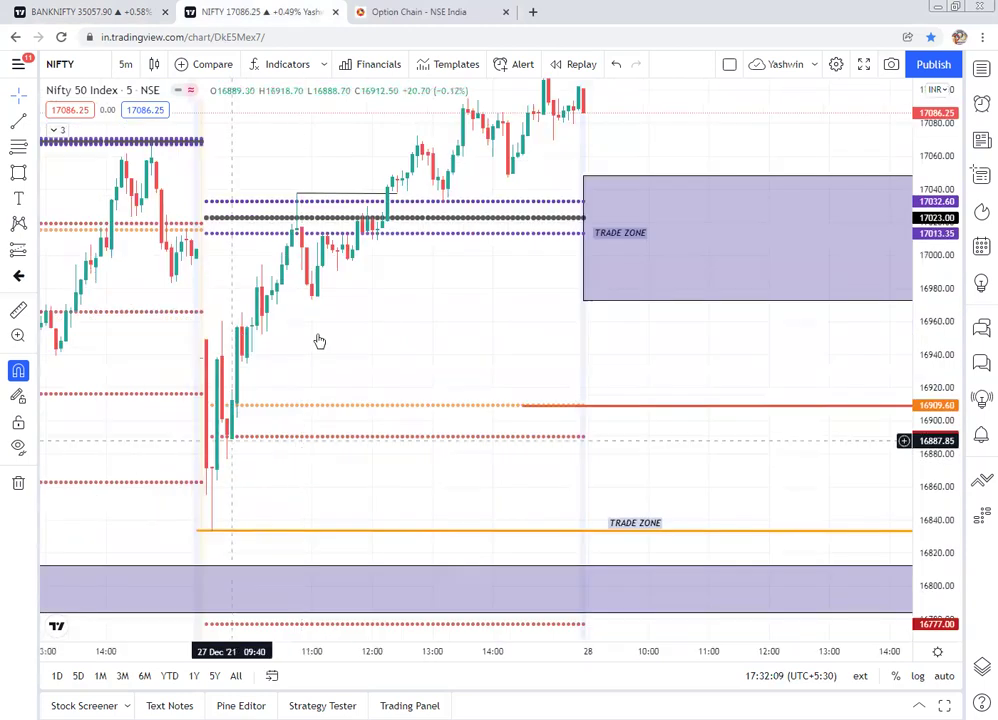
drag(366, 437, 346, 523)
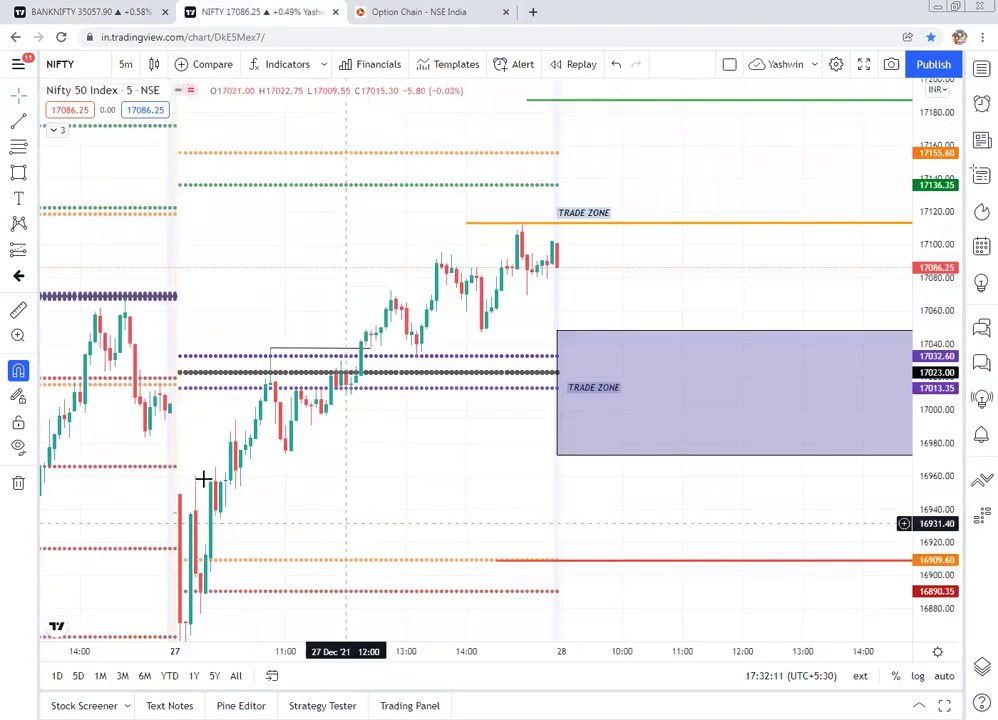
drag(350, 410, 345, 426)
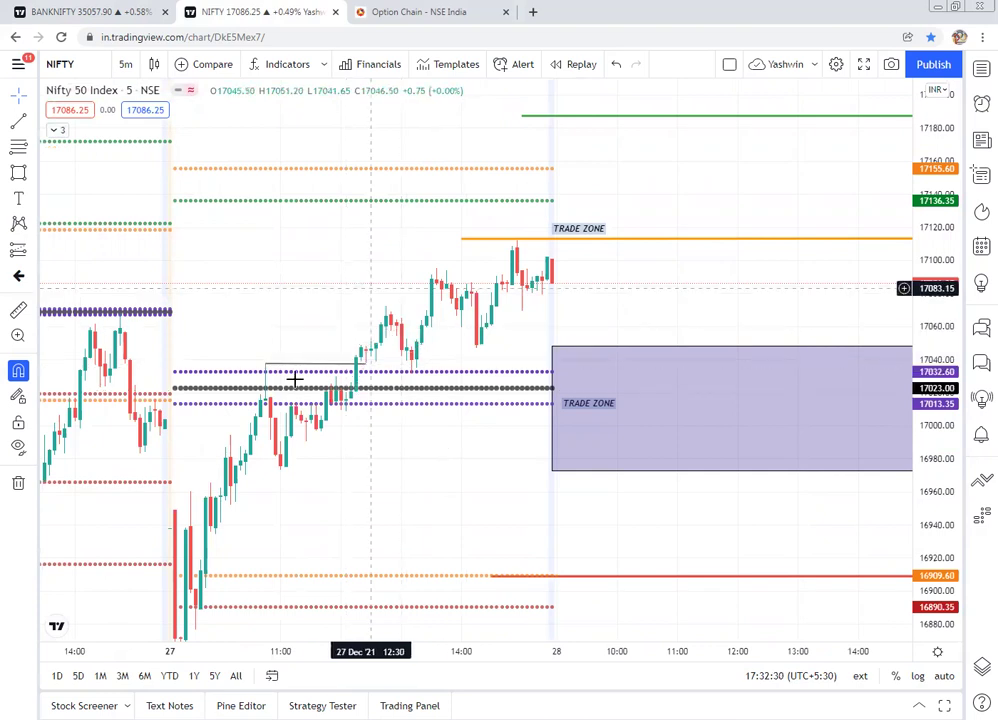
Step: Return to the BANKNIFTY chart and delete the two rising and two falling arrows
key(ctrl+shift+Tab)
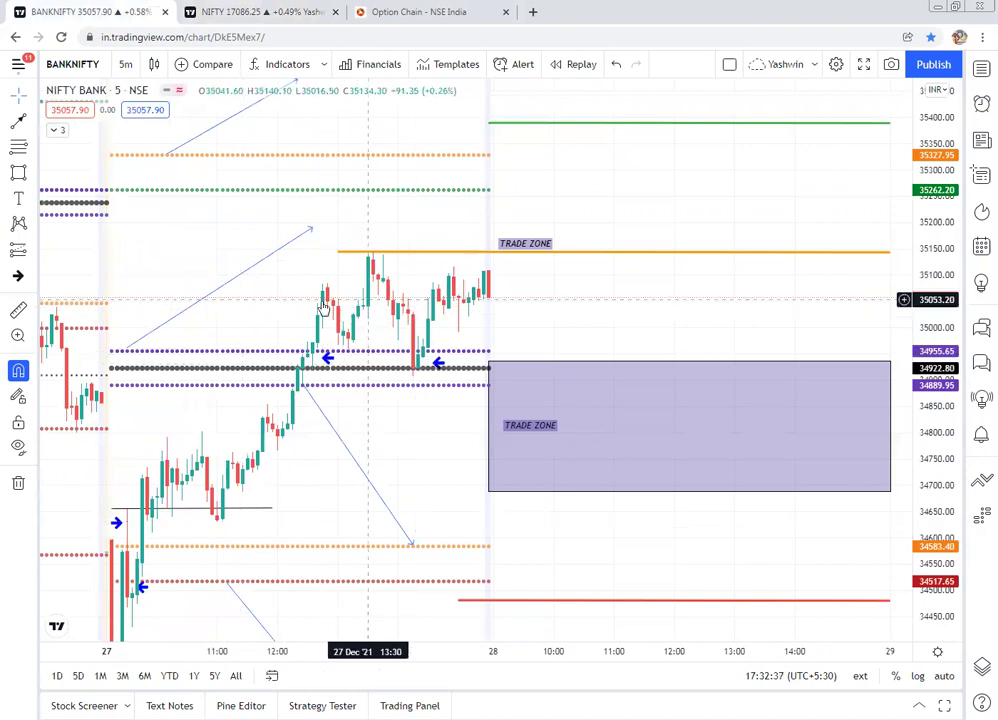
click(241, 280)
key(Delete)
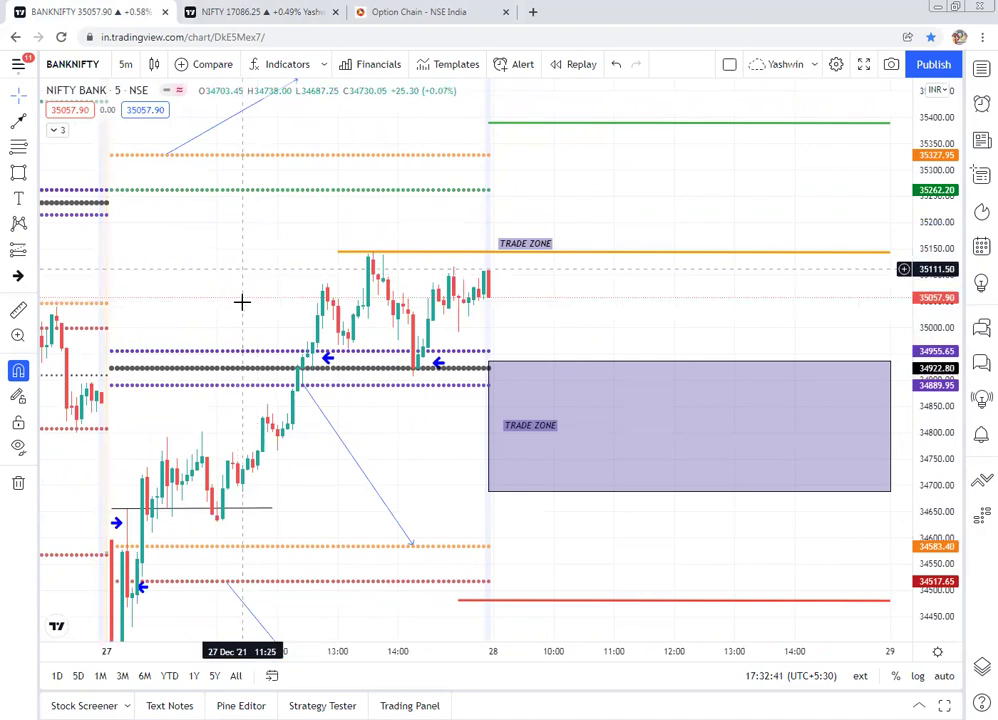
click(209, 138)
click(314, 408)
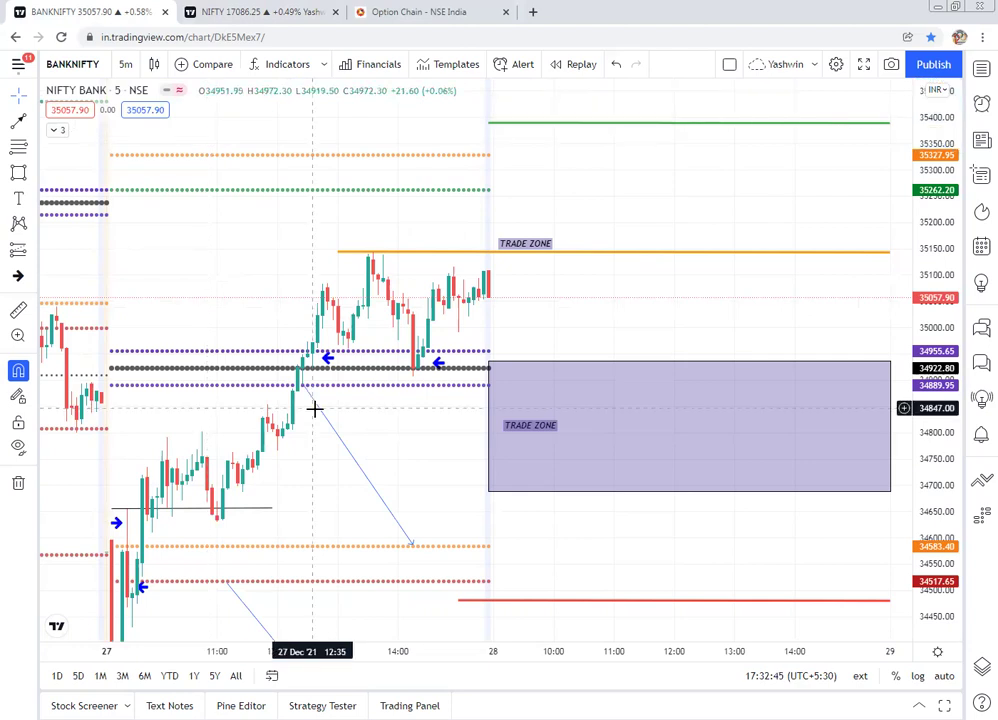
click(323, 416)
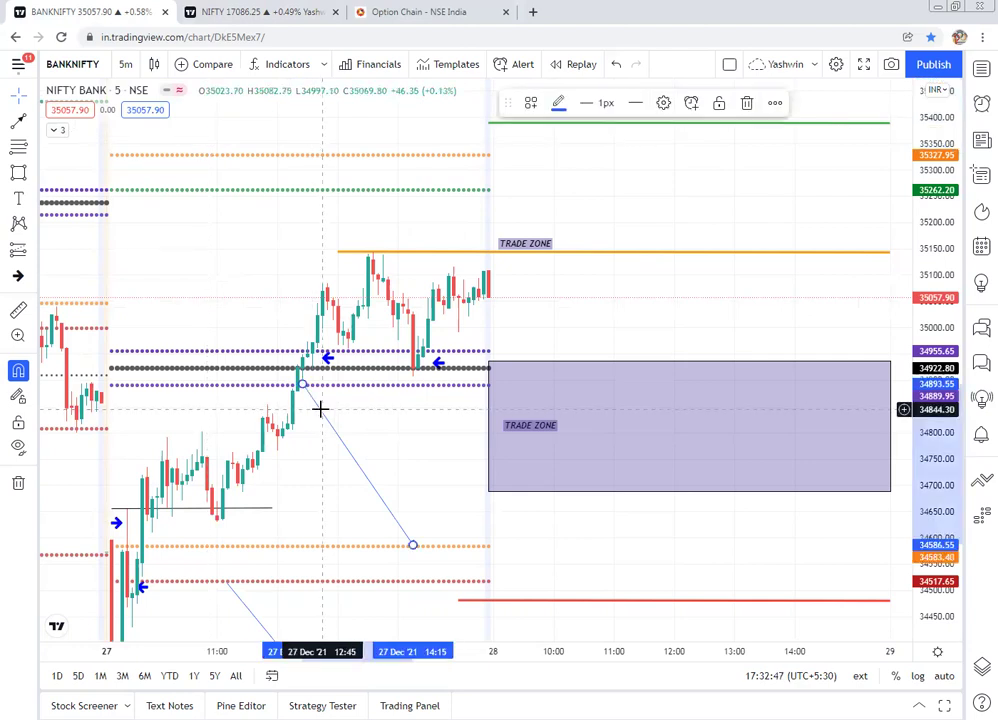
key(Delete)
click(237, 601)
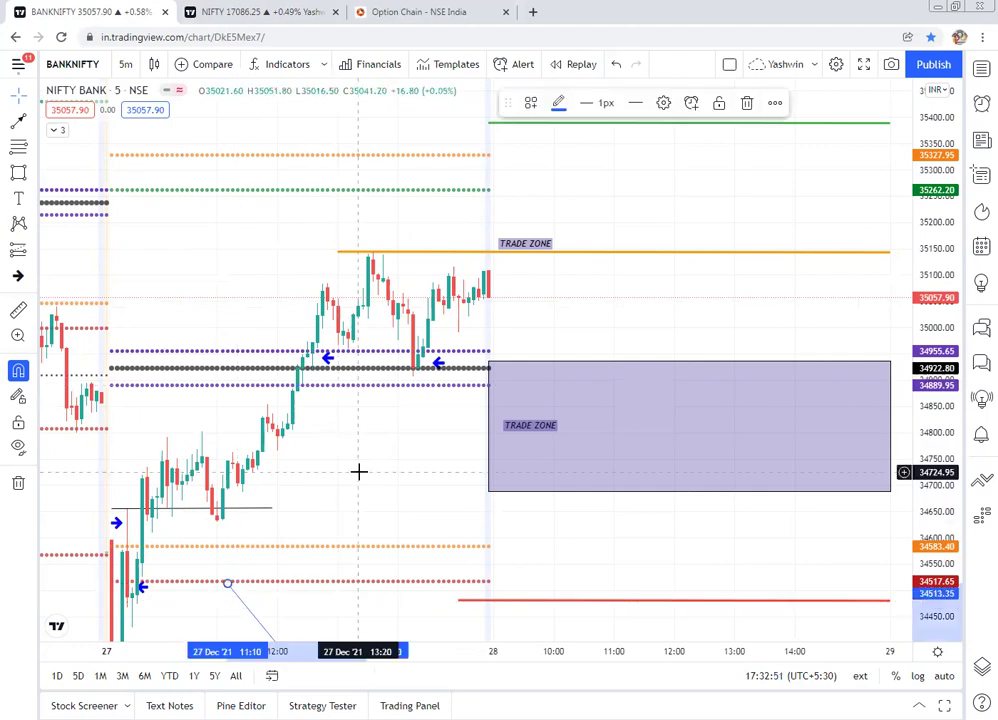
key(Delete)
click(412, 229)
Step: Examine the BANKNIFTY levels for 28 December: the upper trade zone line and the shaded rectangle's lower and upper edges
drag(272, 244, 252, 210)
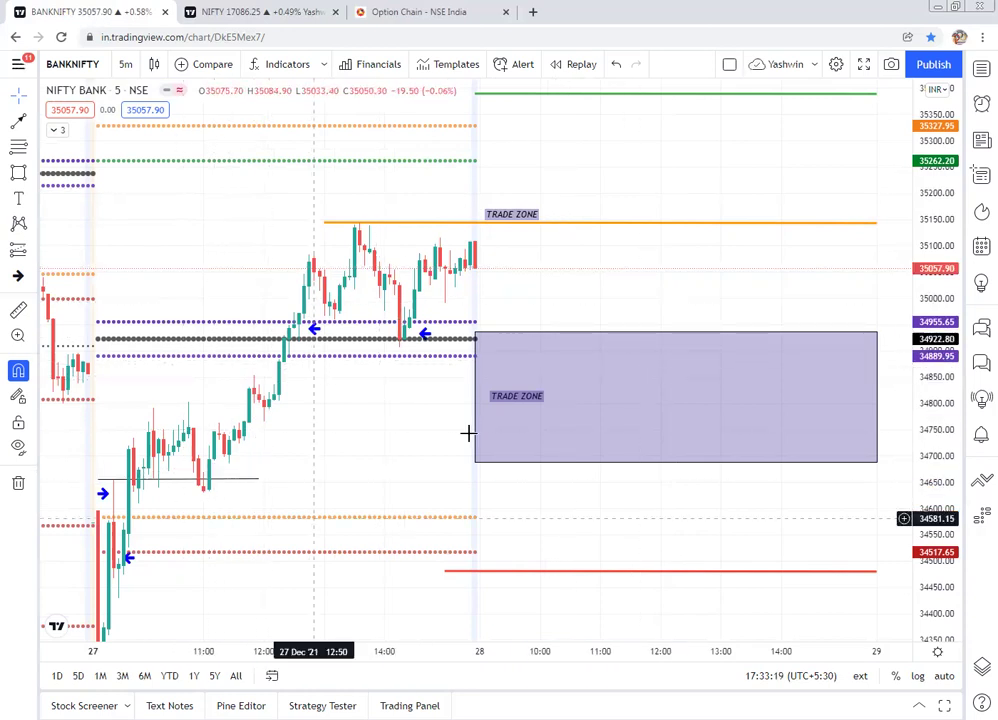
drag(354, 408, 322, 369)
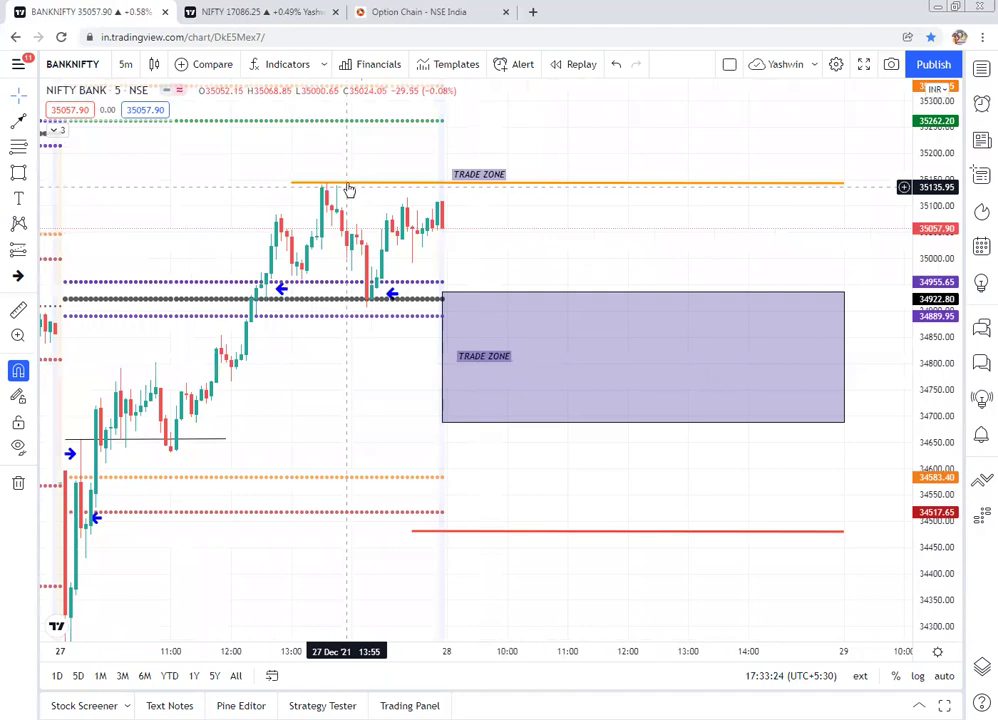
click(348, 184)
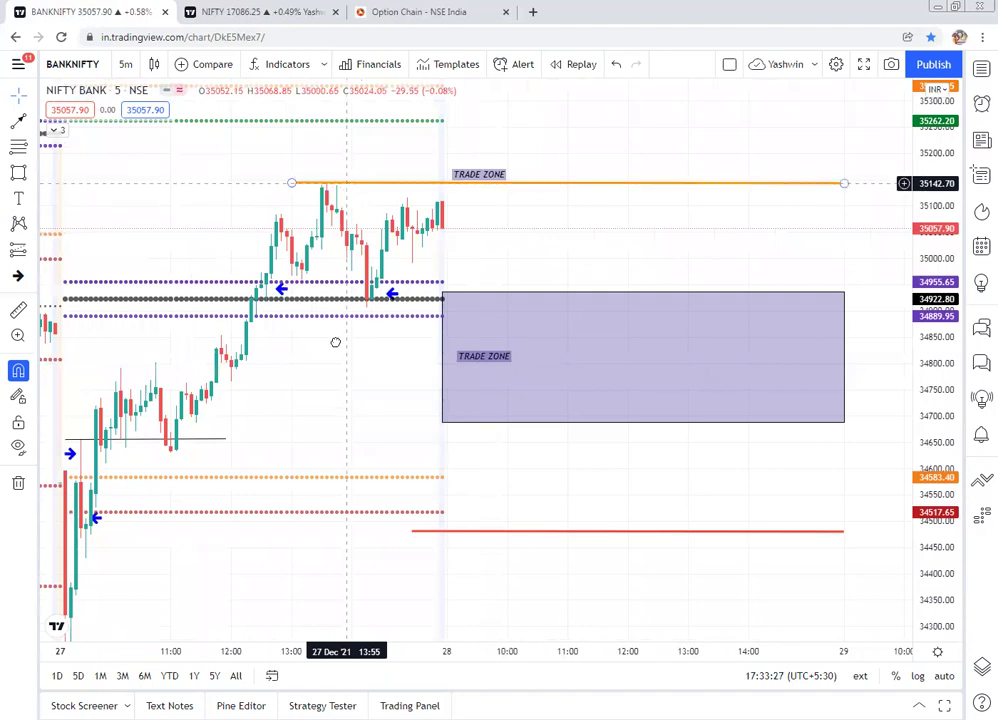
drag(336, 342, 332, 316)
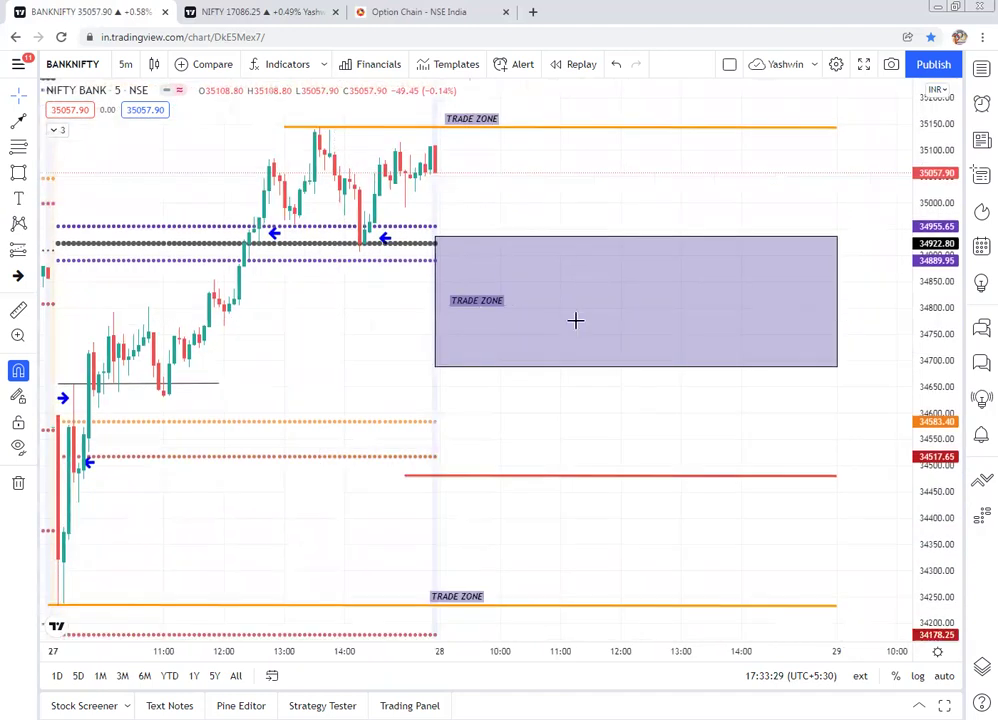
click(491, 374)
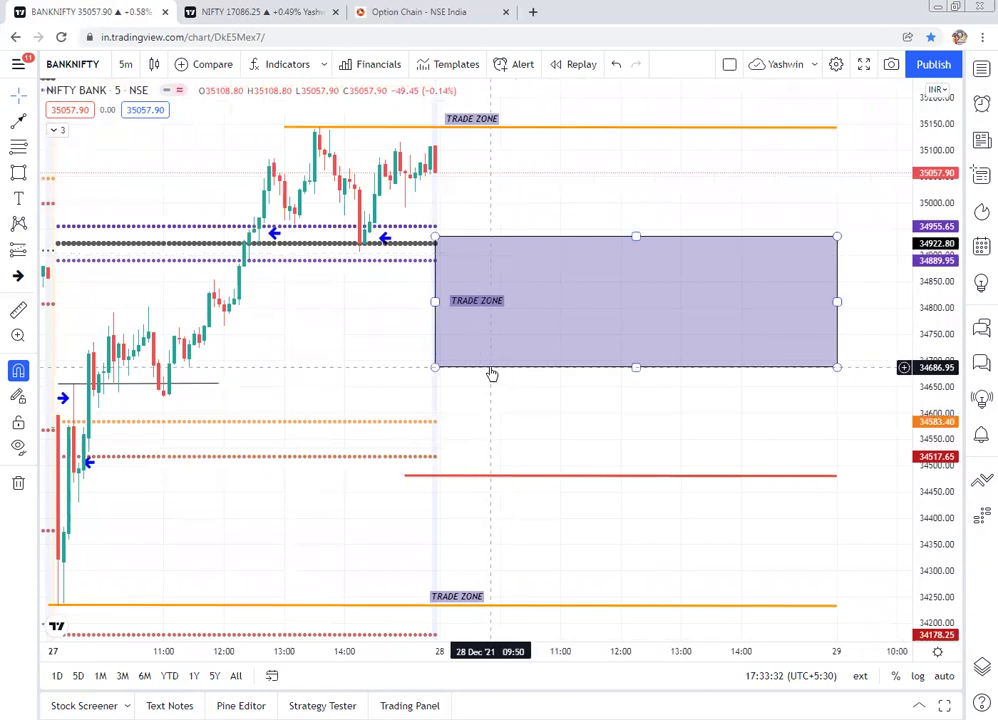
click(529, 244)
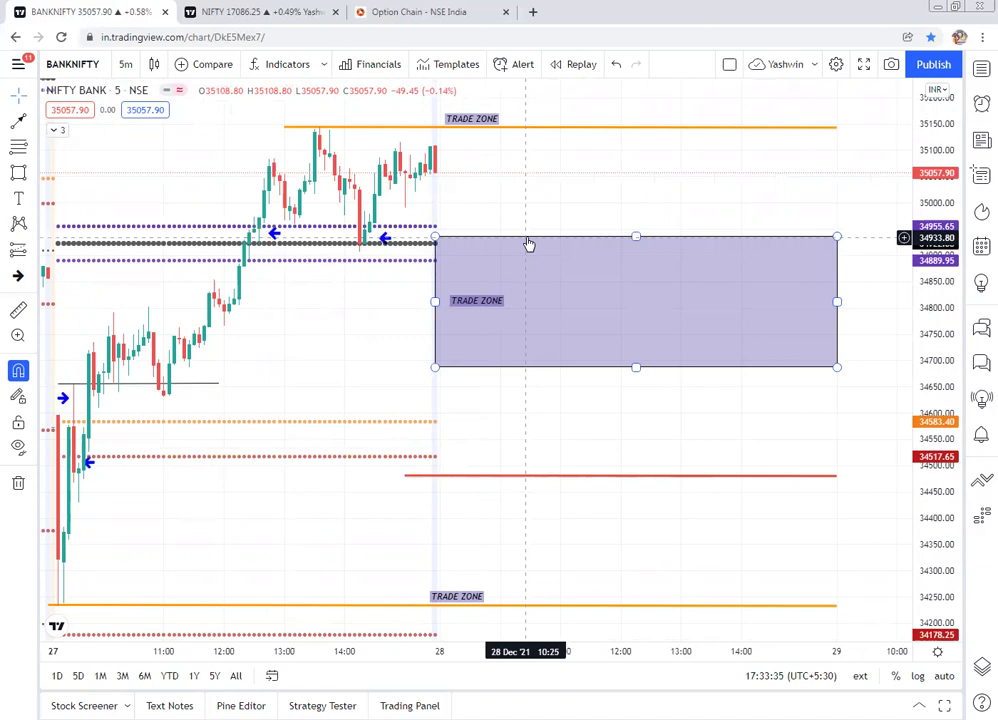
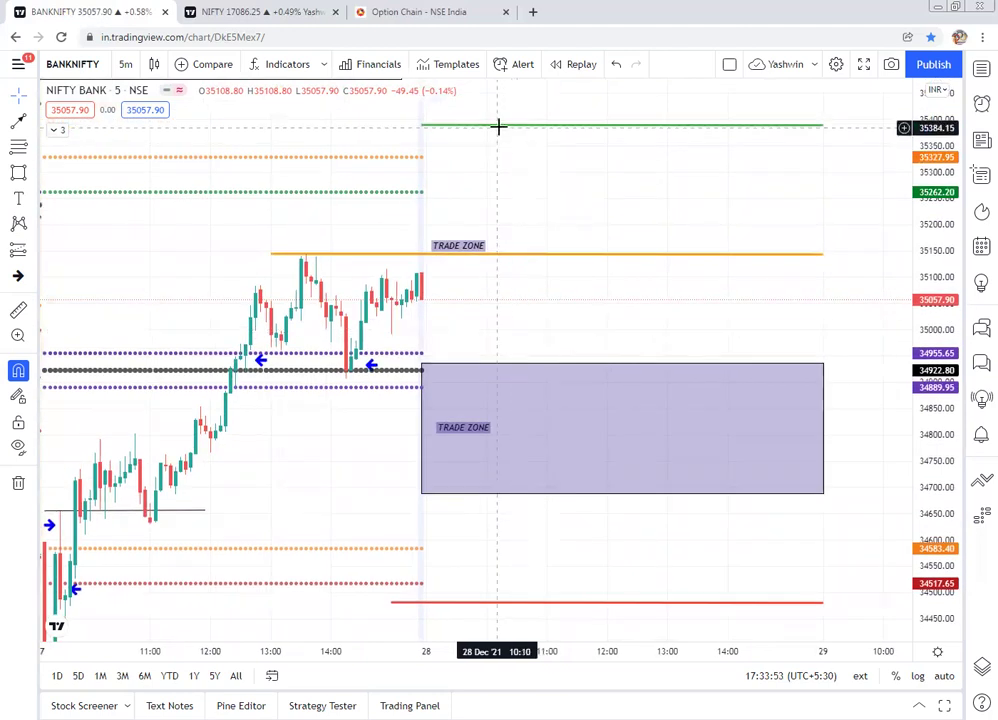
Step: Examine the BANKNIFTY levels for 28 December: the green line, both orange trade zone lines and the red line below the shaded rectangle
click(503, 130)
click(528, 256)
click(551, 127)
drag(560, 312, 561, 186)
drag(556, 452, 557, 426)
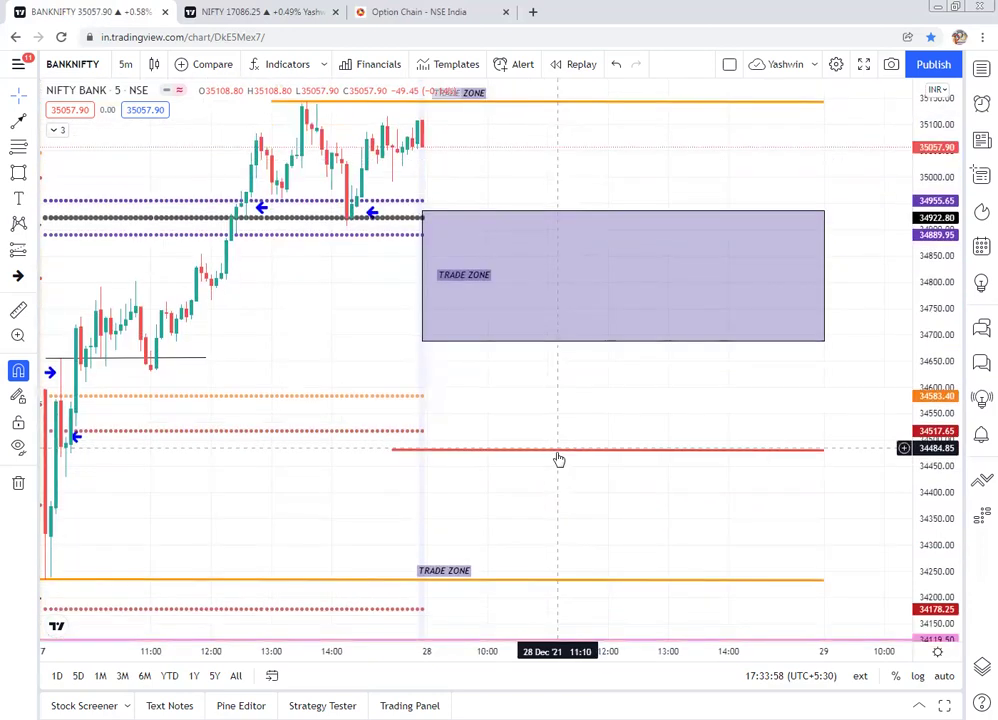
click(560, 458)
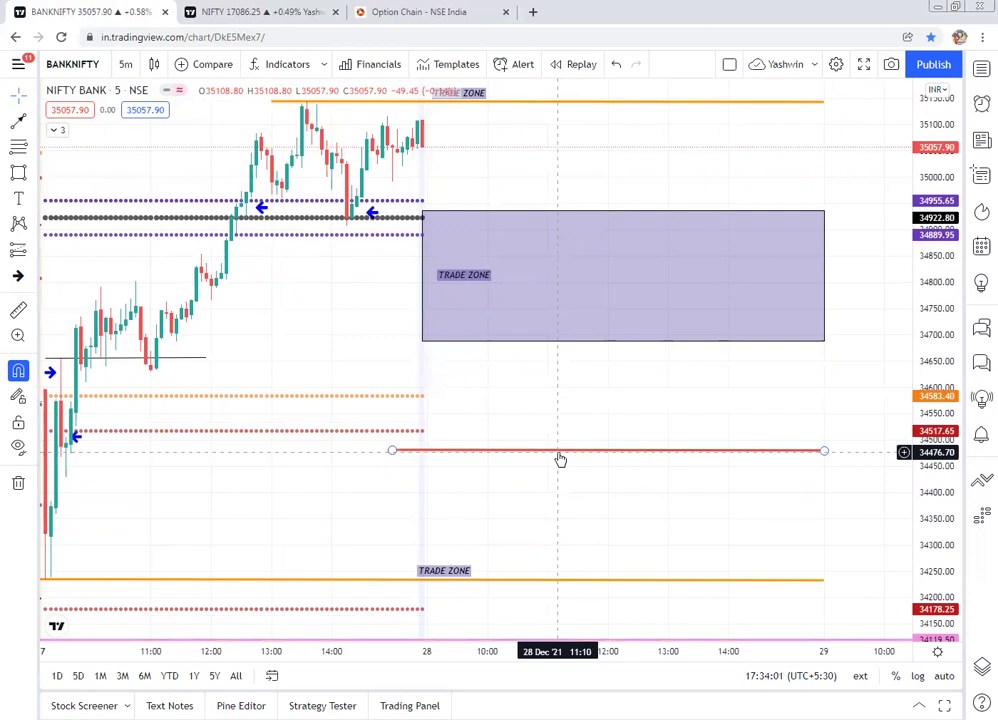
click(568, 585)
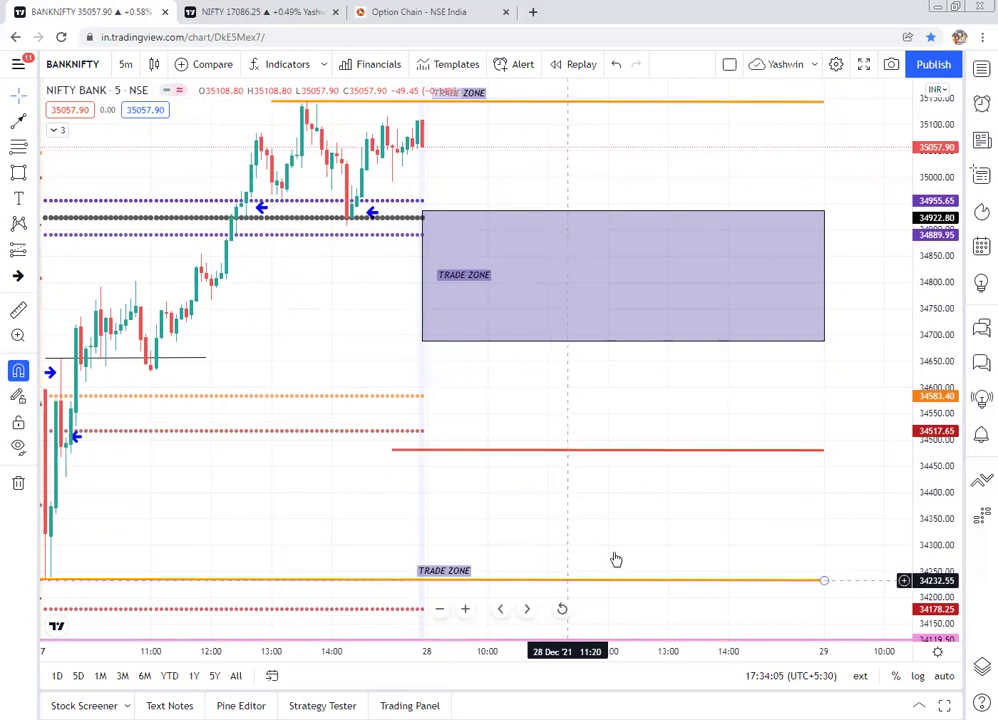
click(536, 175)
drag(537, 432, 532, 454)
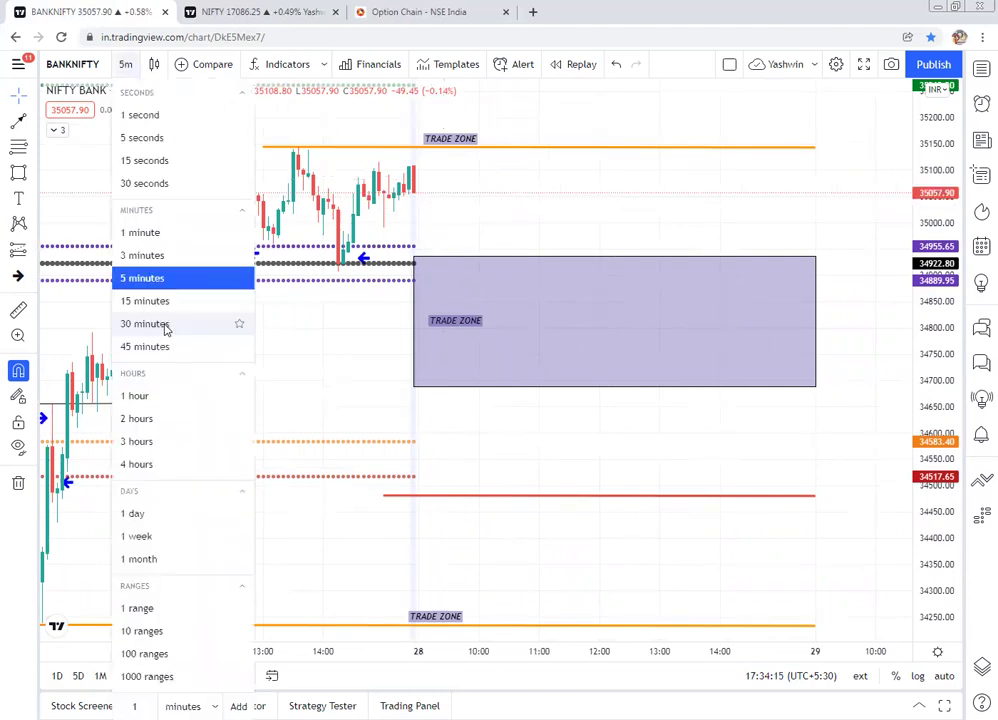
Step: Switch BANKNIFTY to the 1-hour interval and extend the ends of the light rectangle and the purple rectangle above it to 29 December 09:00
click(140, 396)
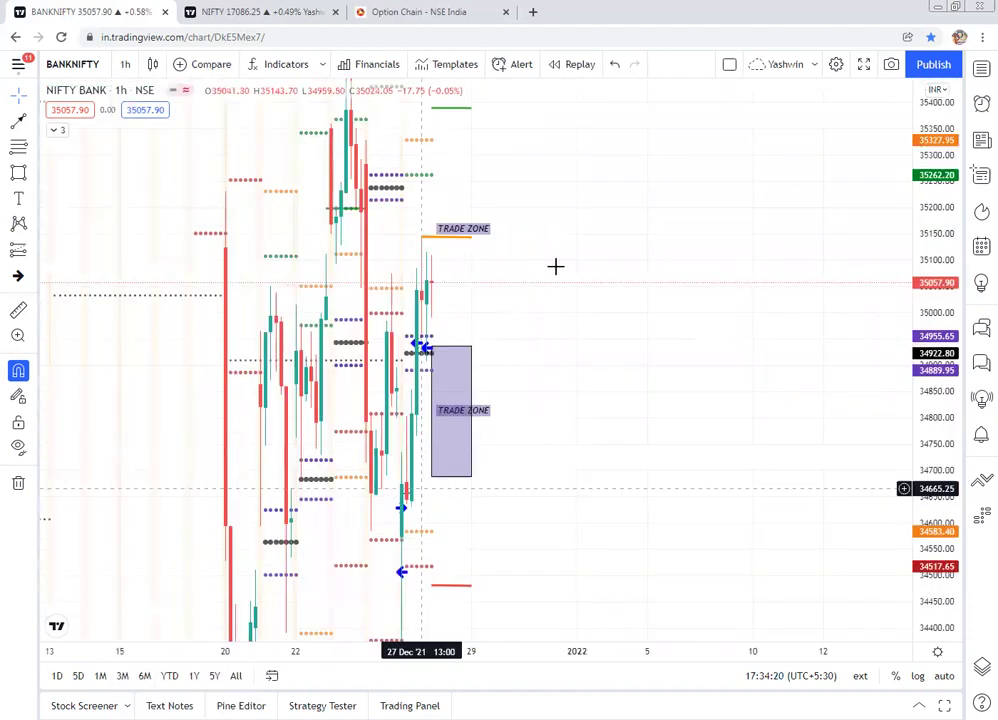
drag(565, 351, 584, 488)
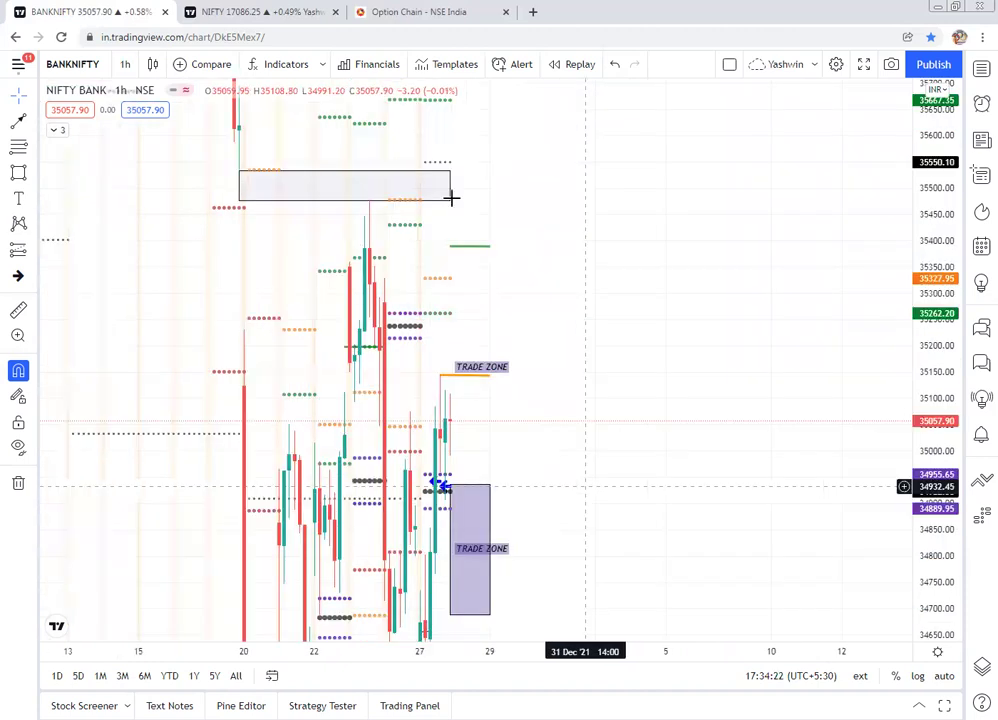
click(453, 187)
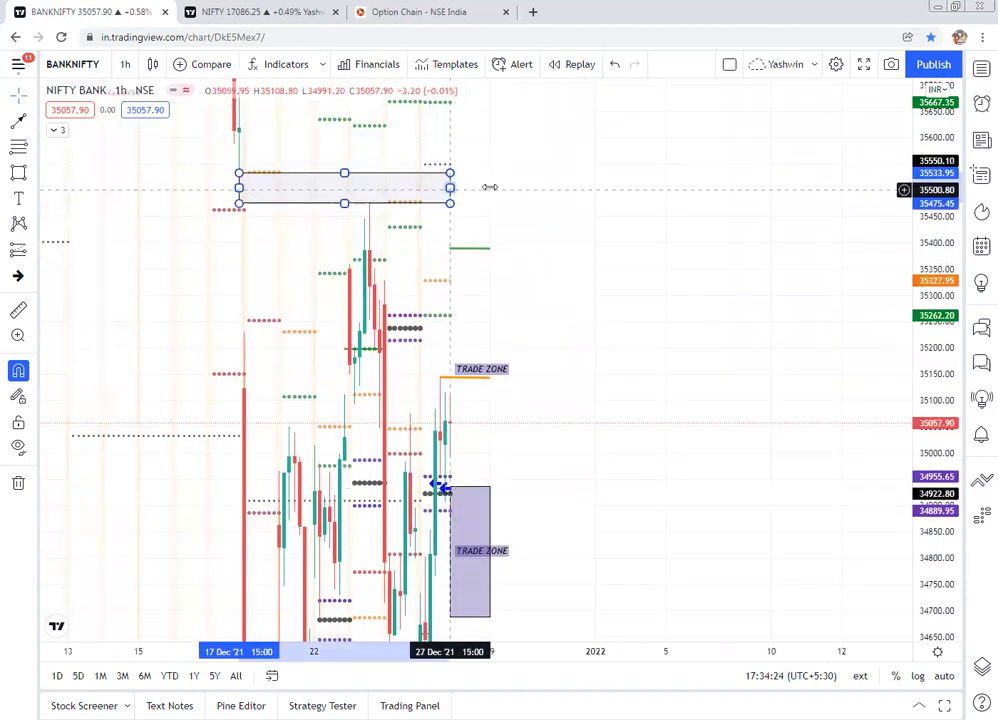
drag(491, 187, 490, 188)
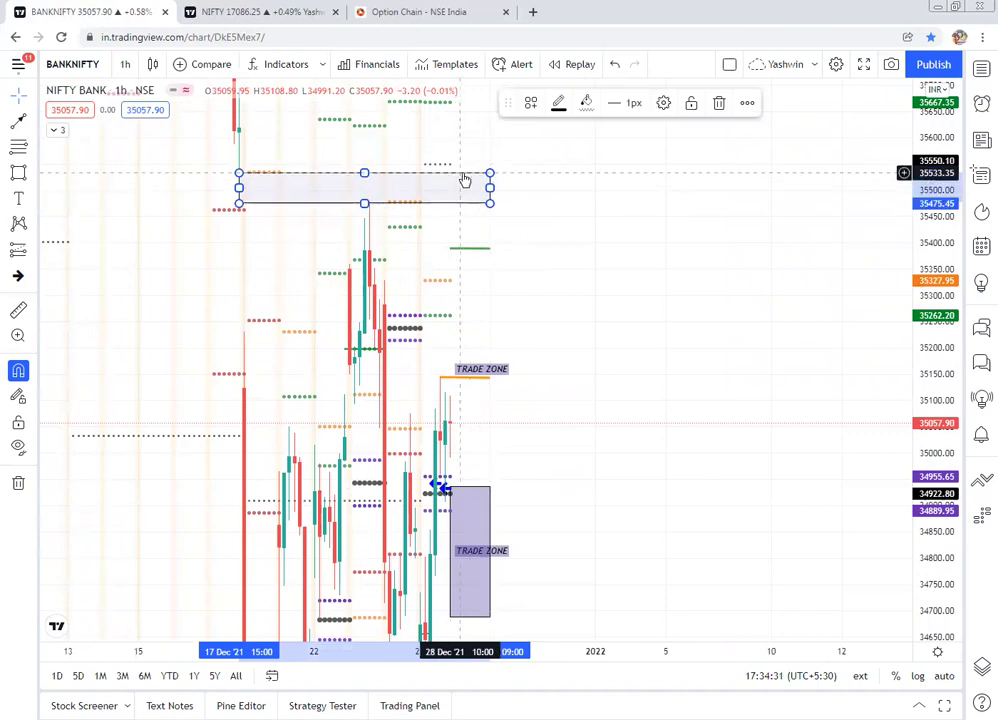
drag(604, 311, 602, 395)
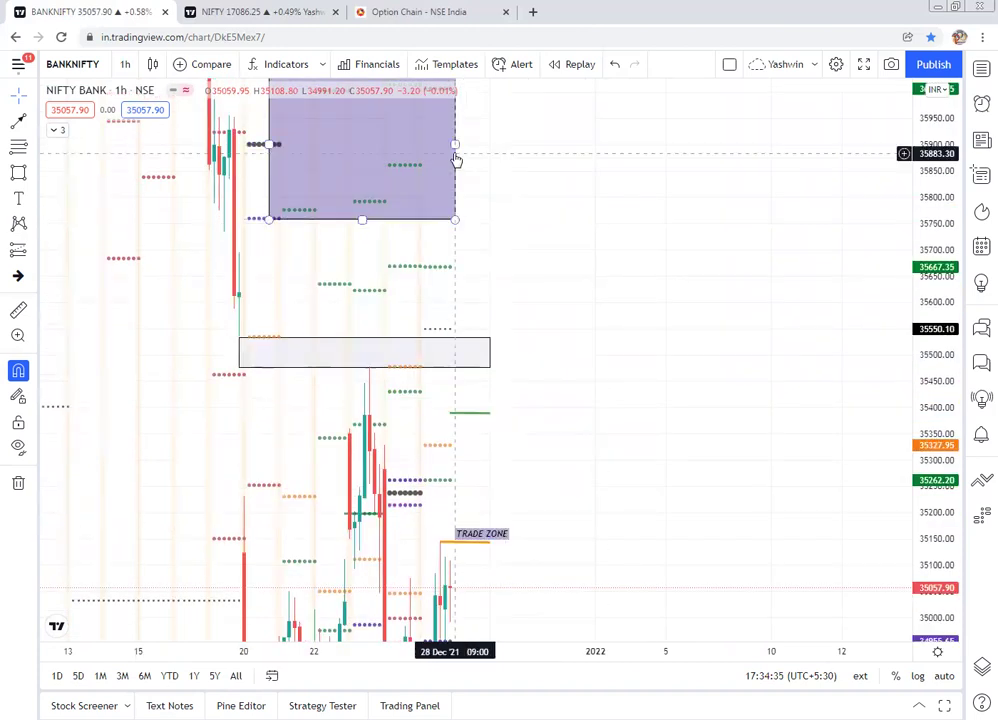
drag(468, 140, 477, 141)
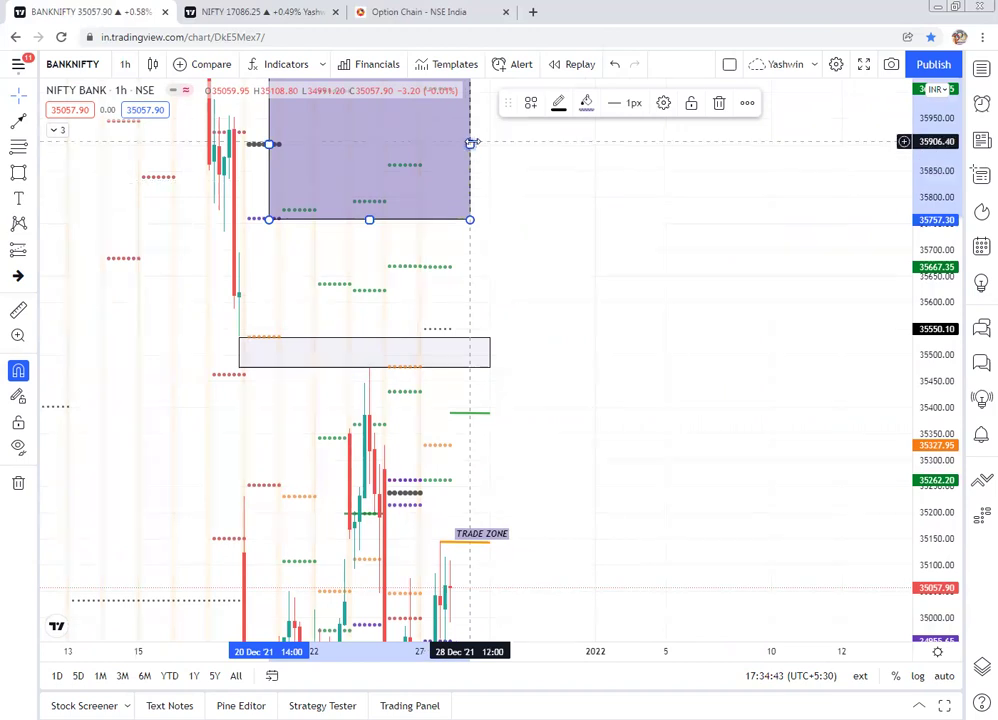
drag(486, 143, 490, 195)
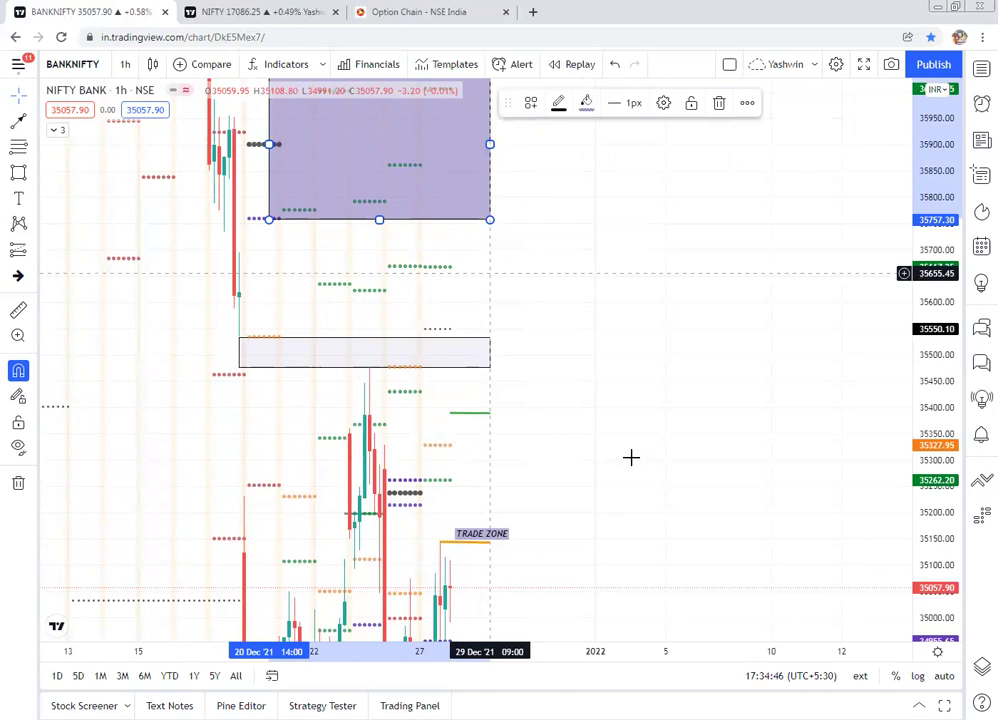
Step: Examine the pink line at 34119.50 against earlier price lows on the 1-hour and 4-hour charts, going back to August
drag(625, 446, 622, 438)
drag(582, 227, 579, 196)
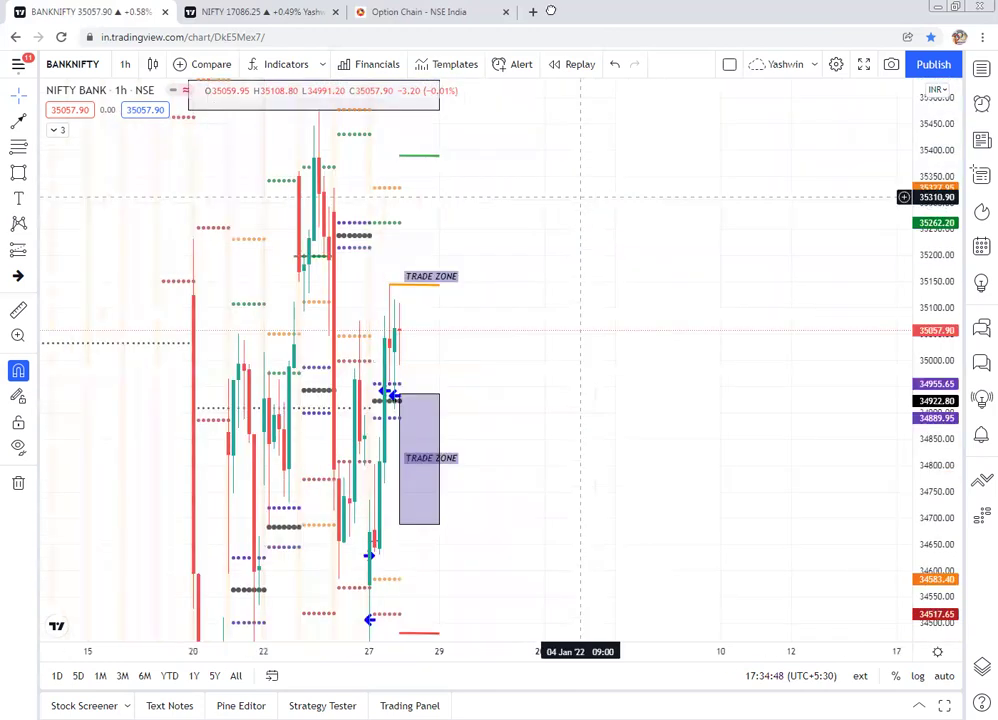
drag(590, 338, 561, 141)
drag(560, 290, 616, 123)
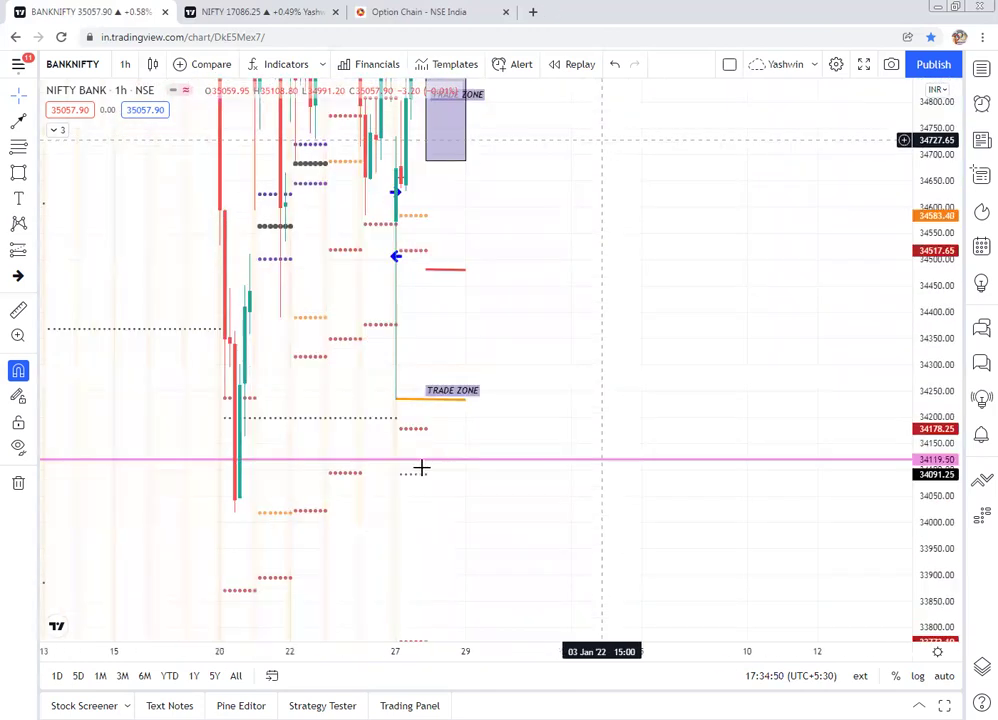
drag(420, 459, 435, 441)
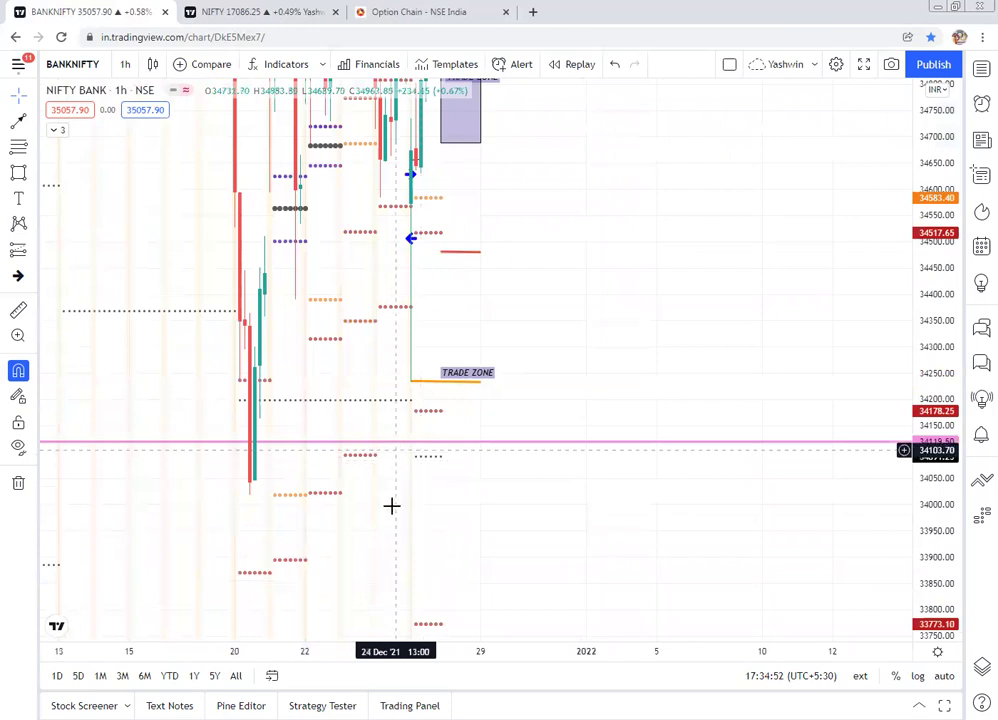
drag(579, 503, 812, 492)
drag(722, 497, 888, 479)
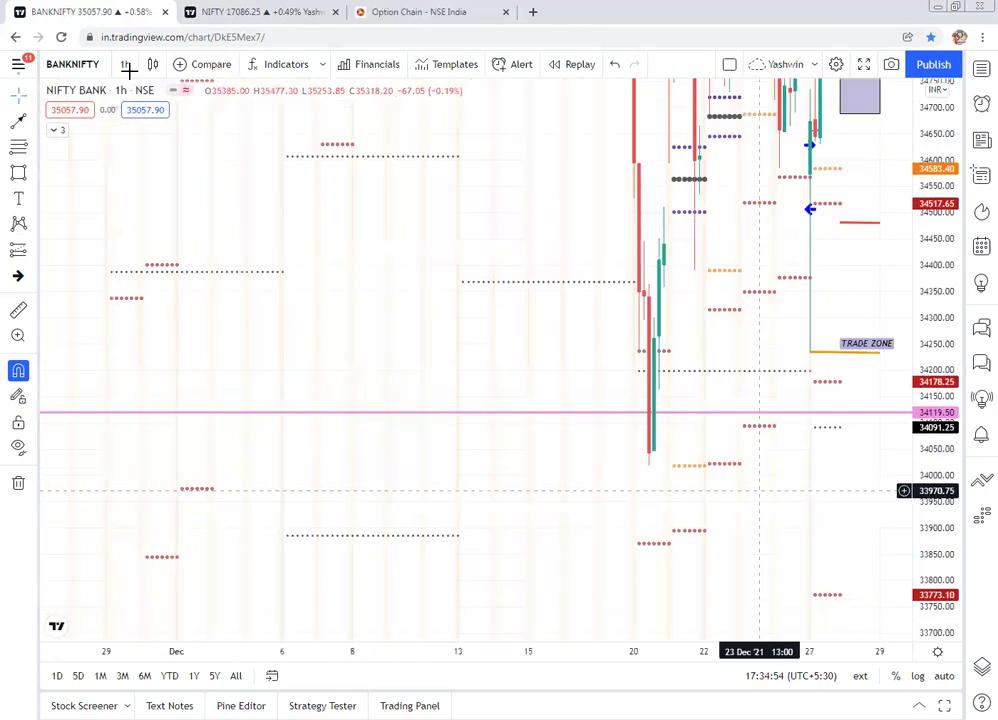
click(130, 68)
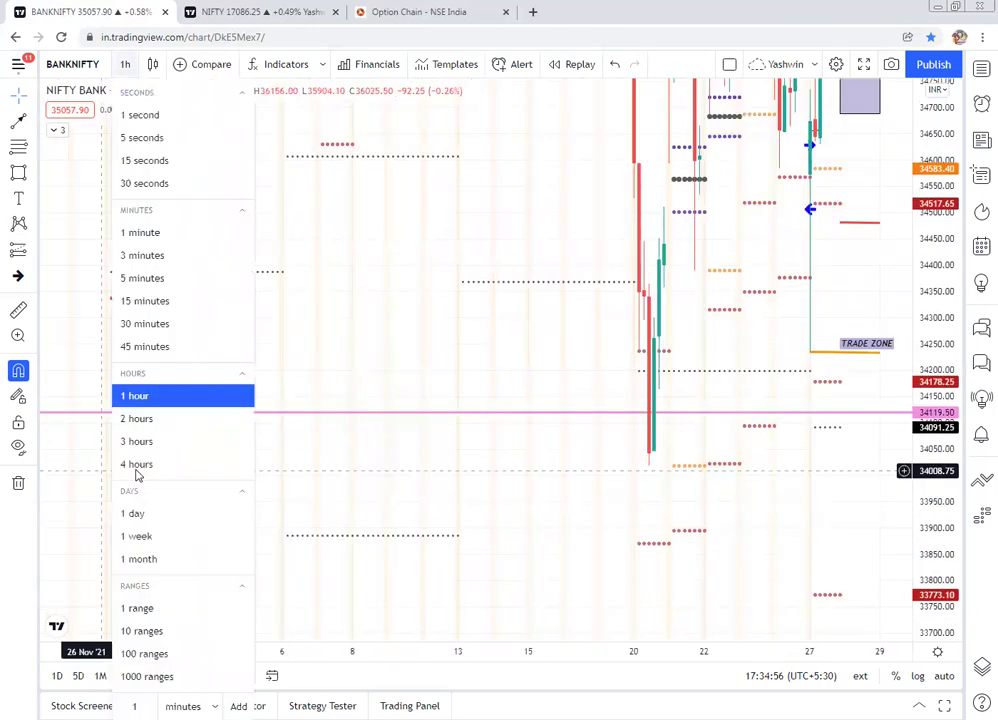
click(137, 466)
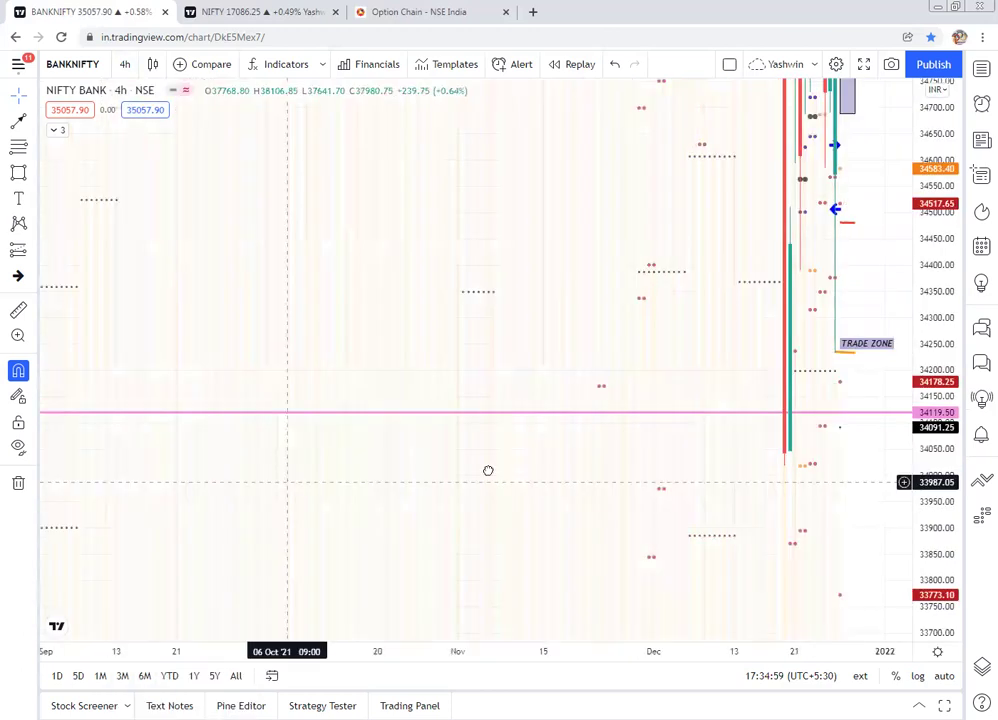
drag(393, 476, 709, 462)
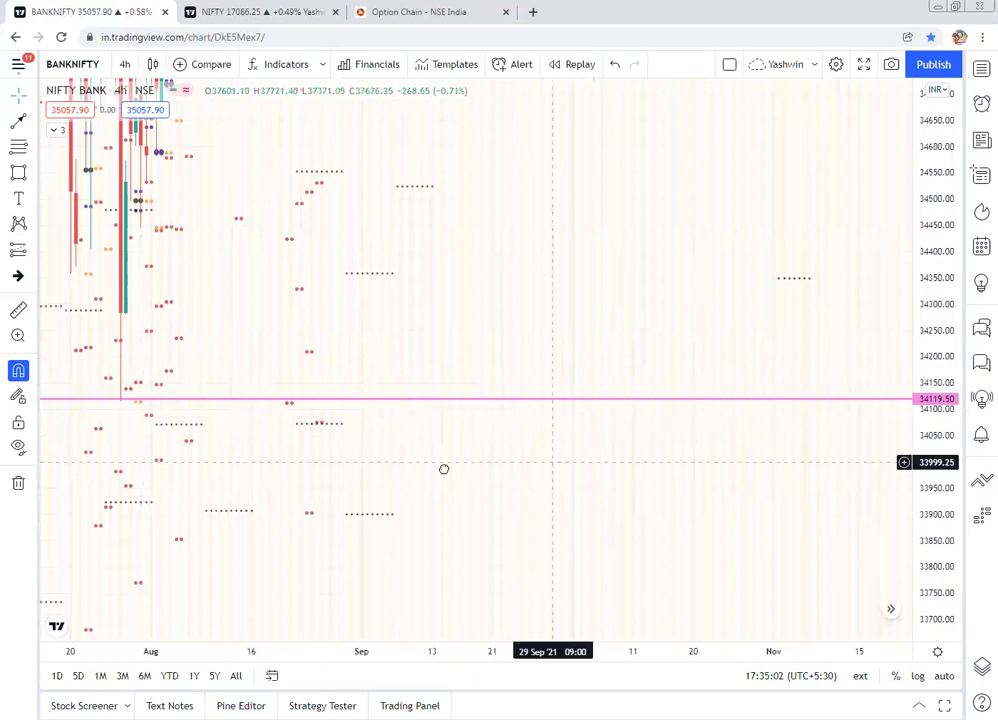
scroll(220, 495, right, 7)
scroll(771, 461, right, 4)
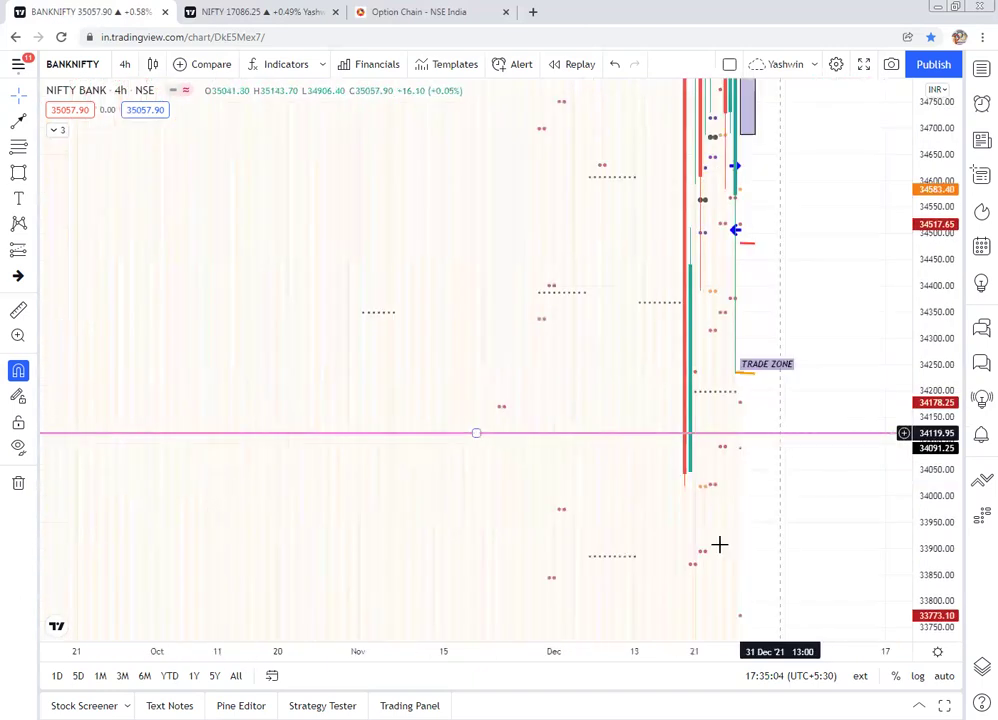
Step: Return to the 5-minute chart and draw an arrow from the shaded zone's upper edge at 28 December 09:25 up to about 35140 at 11:10
click(125, 66)
click(129, 278)
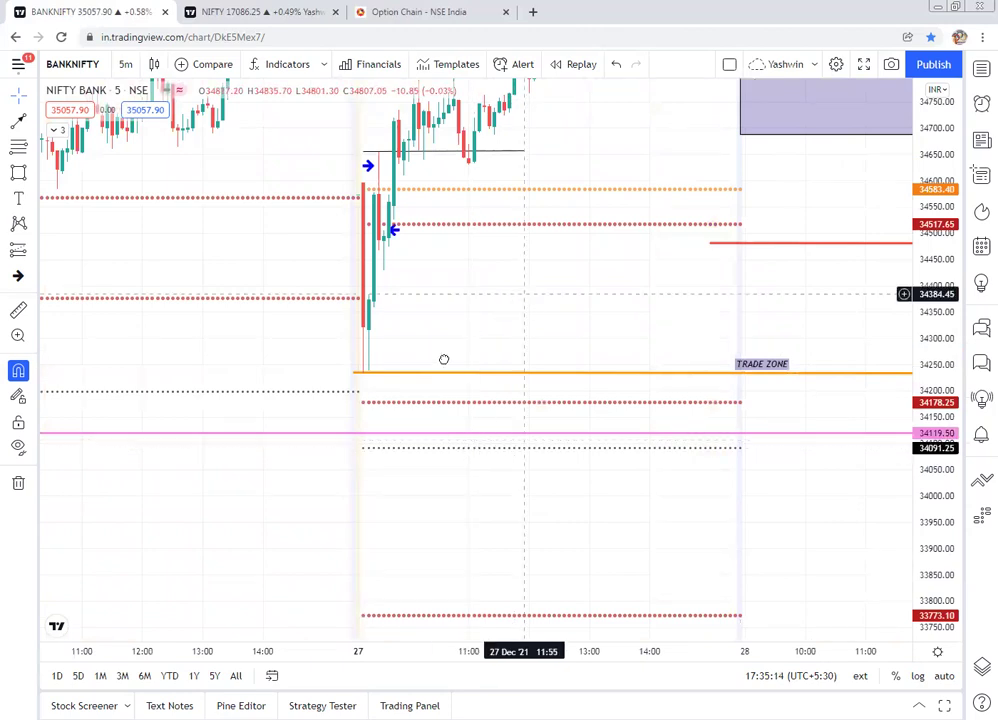
drag(408, 383, 333, 466)
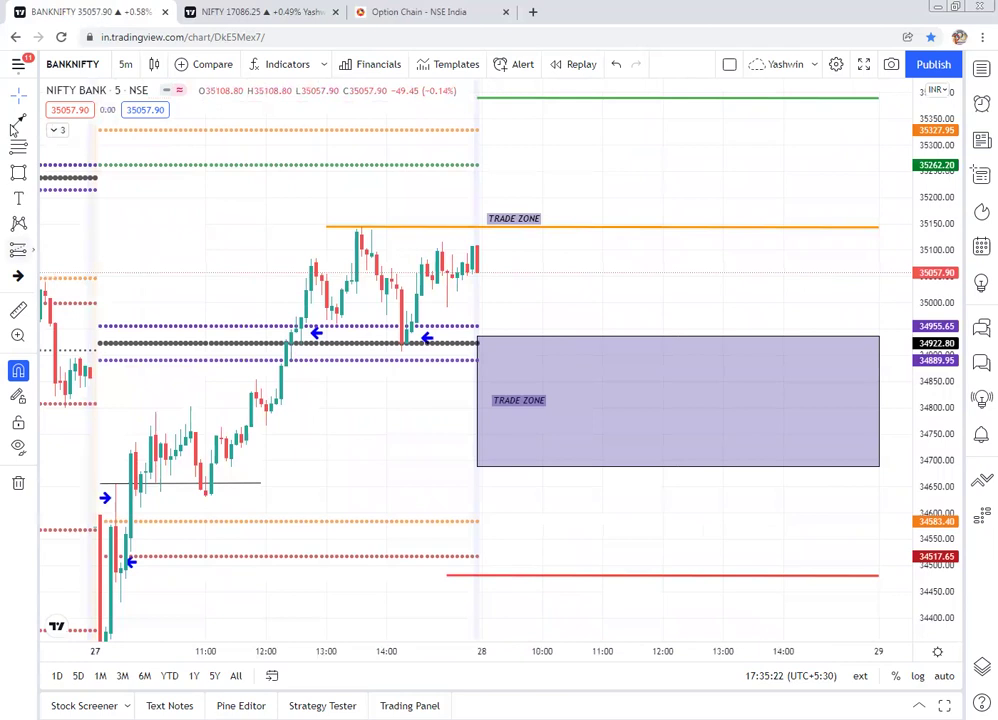
click(507, 336)
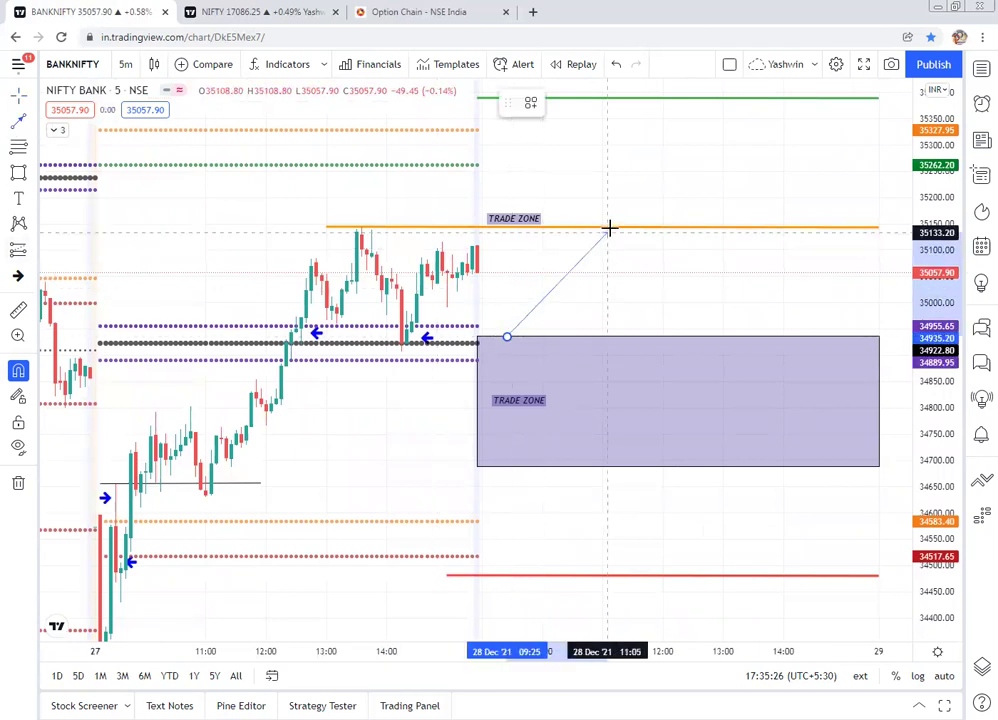
click(609, 233)
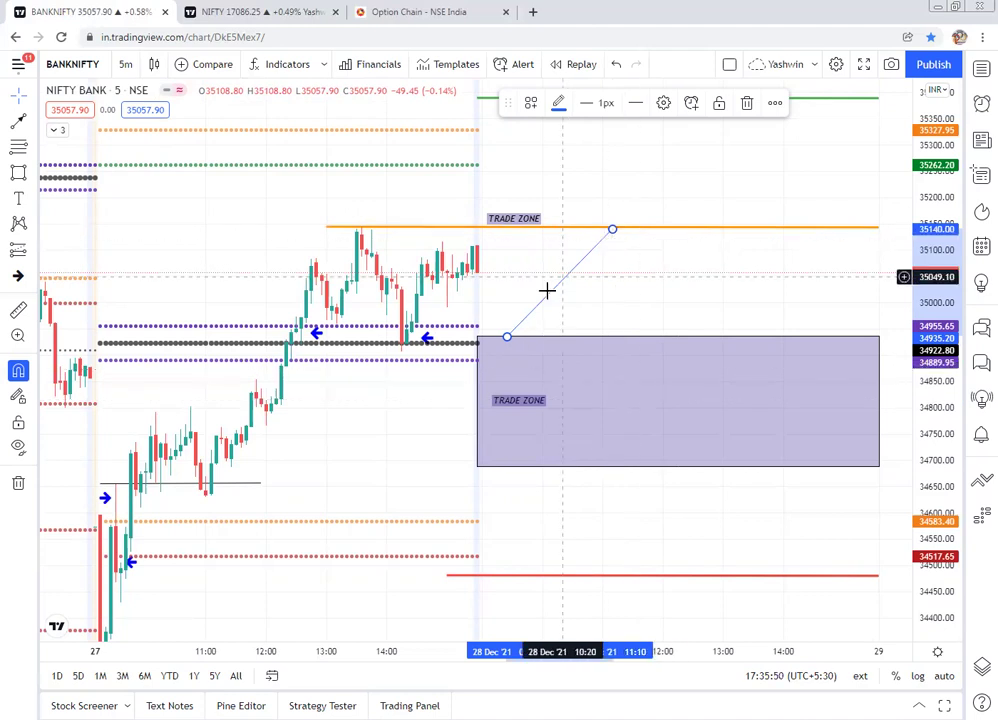
click(597, 229)
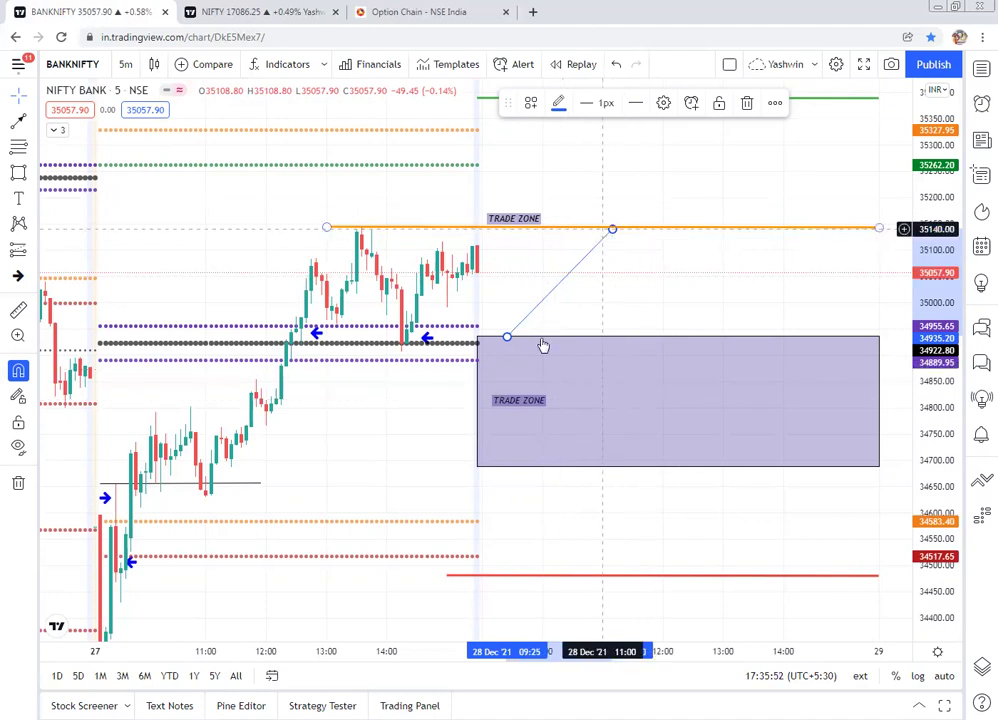
click(510, 335)
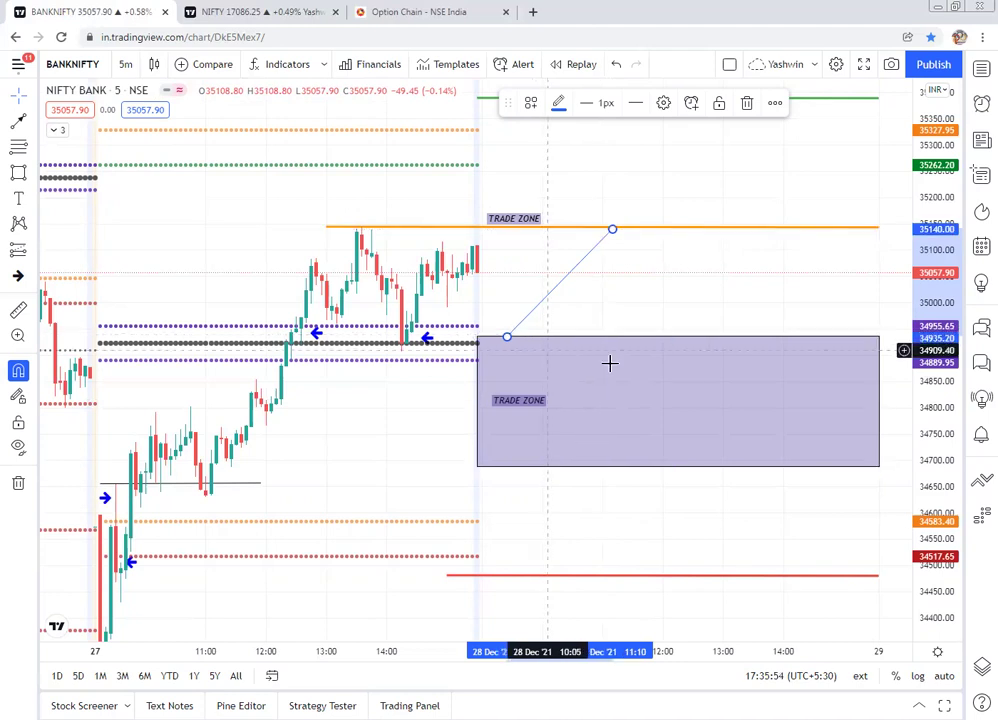
Step: Draw a narrow vertical rectangle at the arrow's base, ending at 28 December 09:35 and spanning about 34878 to 35070
click(18, 172)
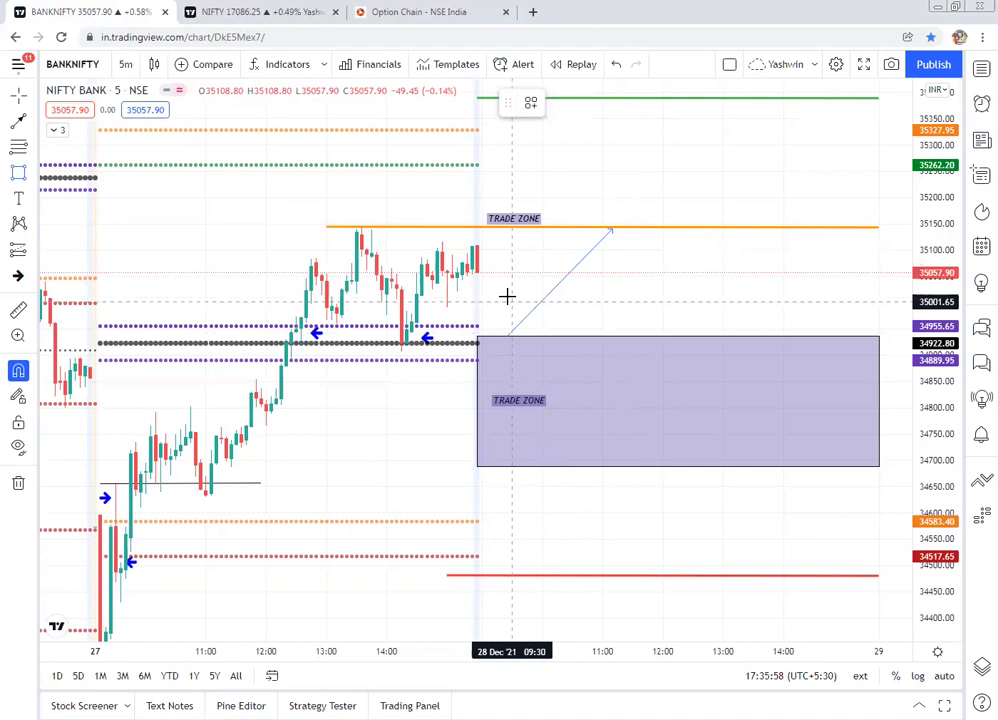
click(514, 367)
click(516, 367)
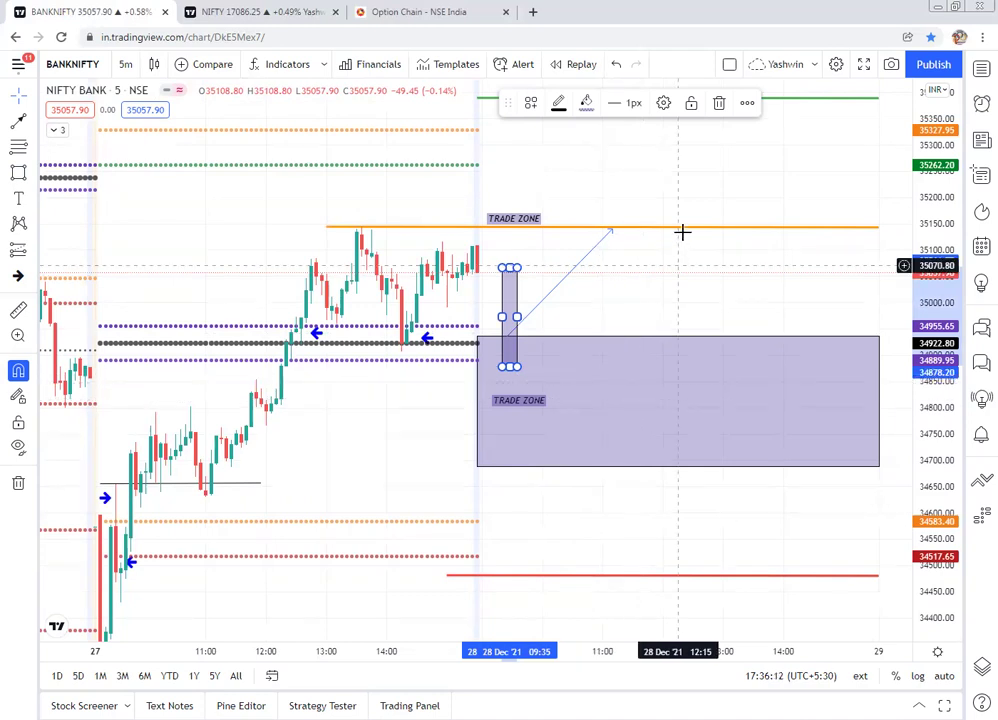
Step: Draw a rising arrow from just above the upper trade zone line to about 35376 at 28 December 11:05, just below the green line
drag(627, 320, 598, 416)
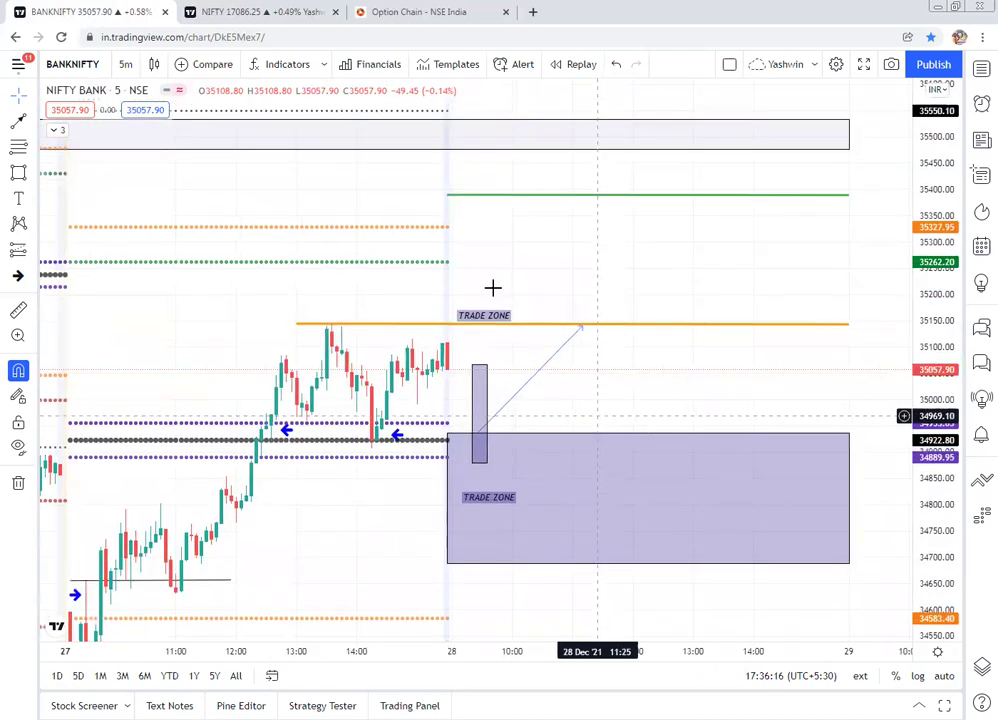
click(16, 123)
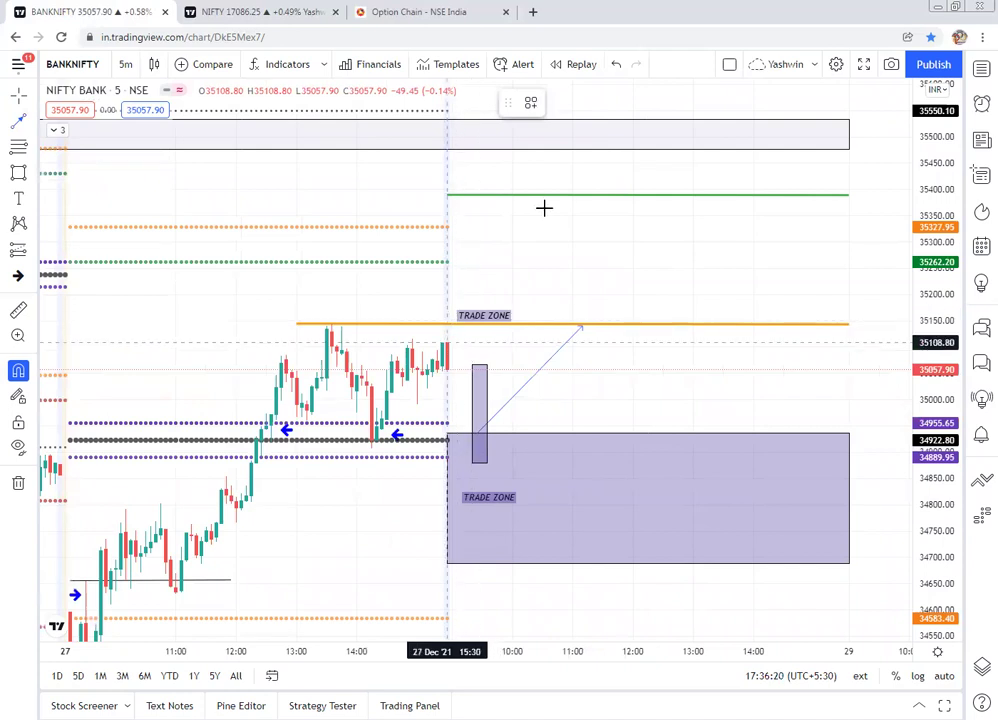
click(447, 342)
click(577, 202)
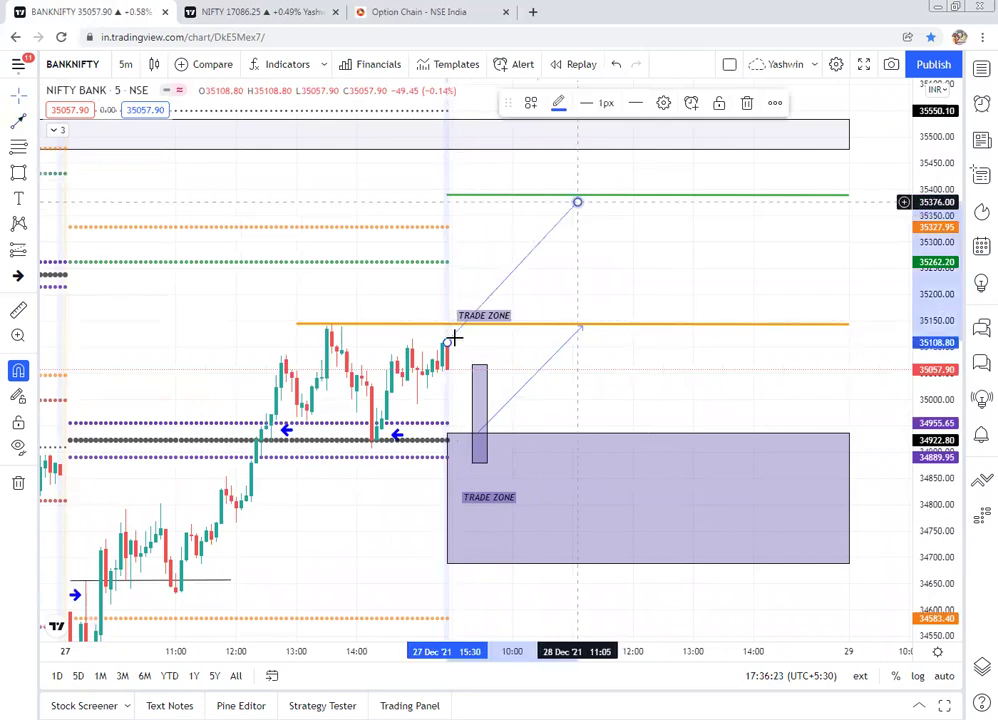
click(456, 316)
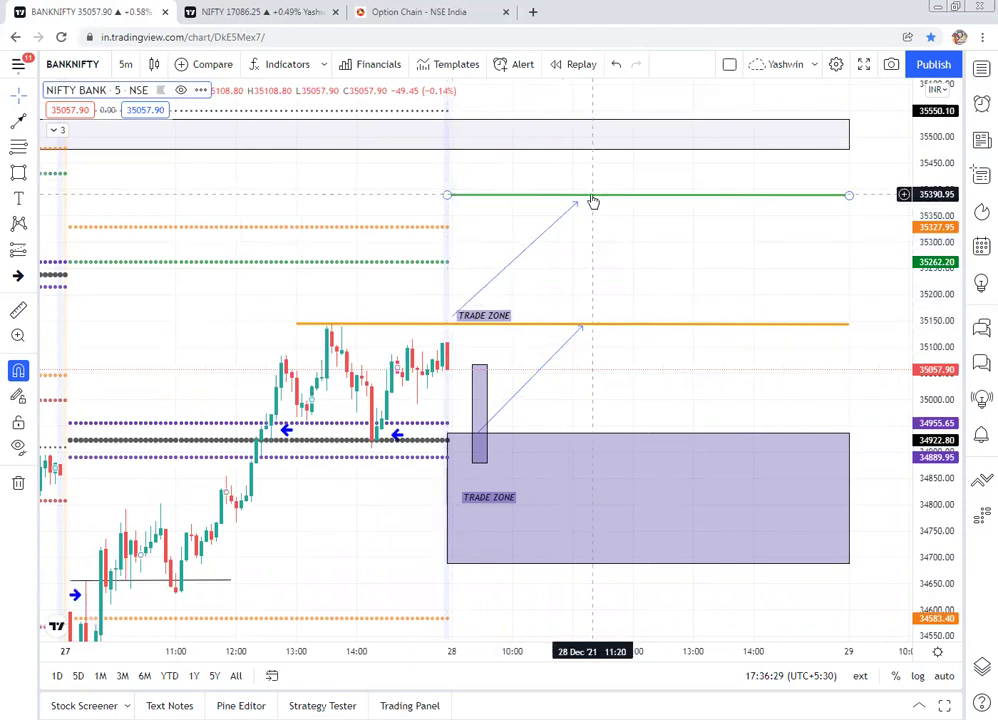
click(656, 324)
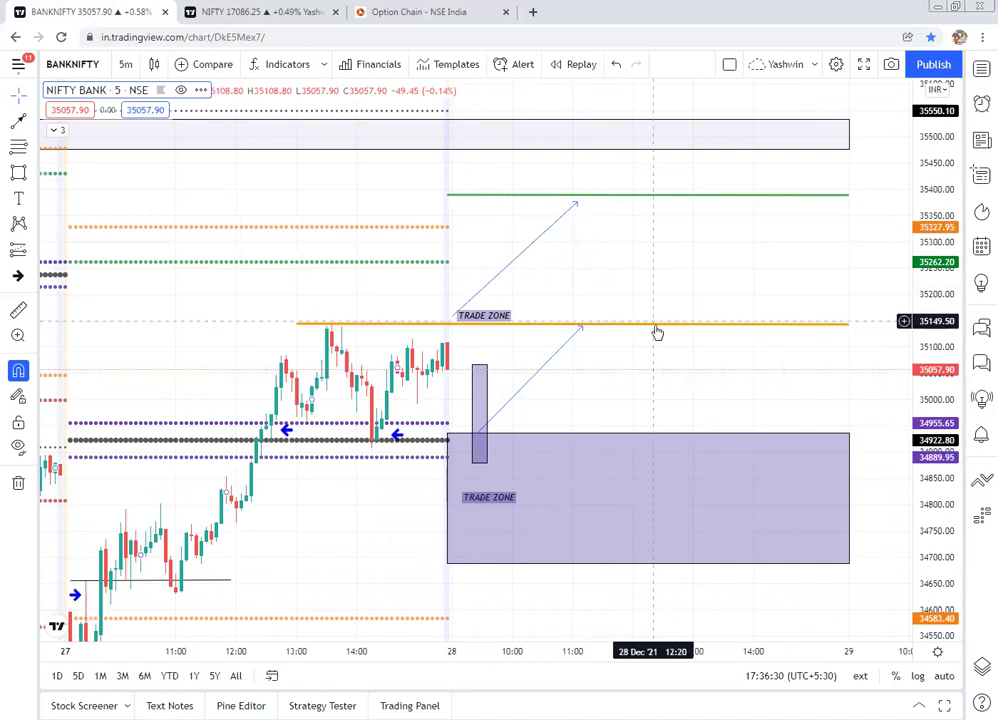
click(670, 195)
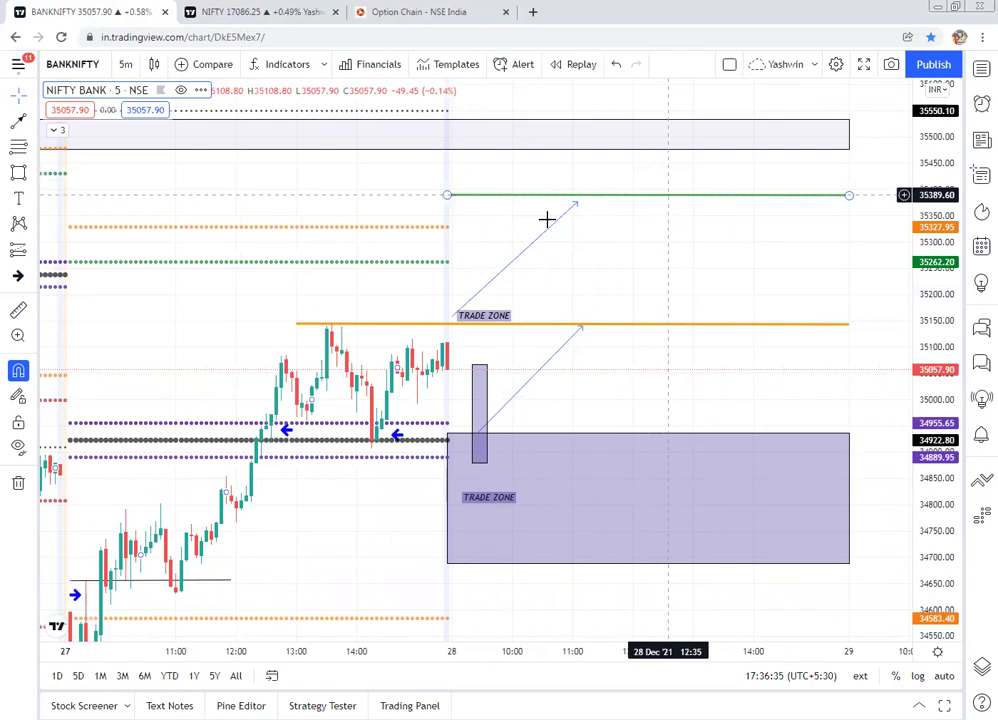
click(655, 272)
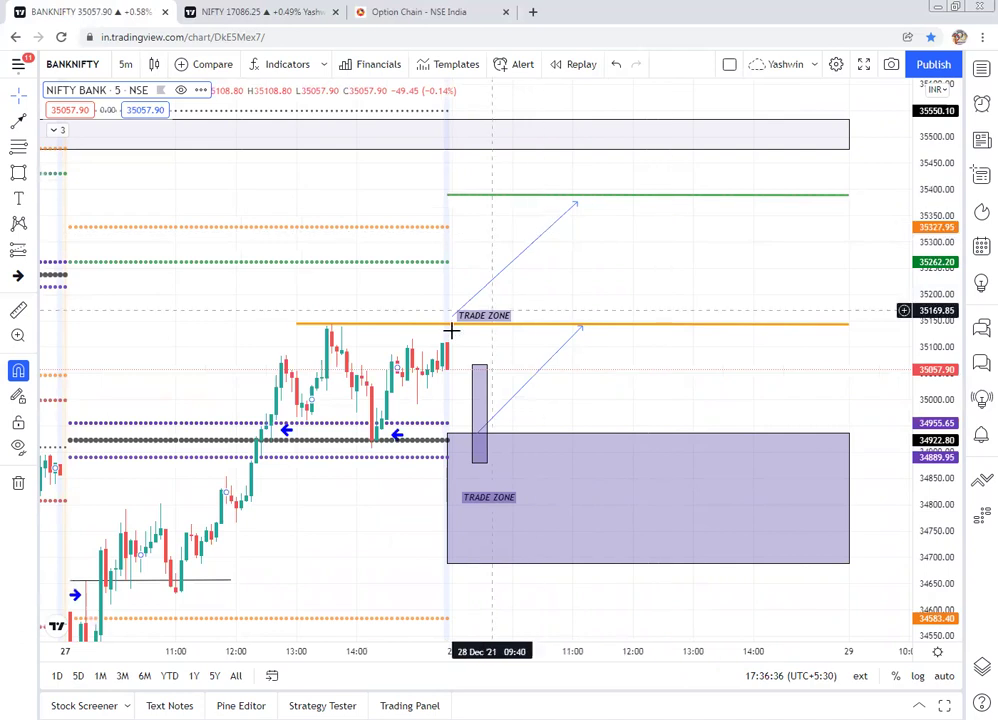
Step: Resize the narrow rectangle to straddle the upper trade zone line, spanning about 35076 to 35337
drag(473, 310, 472, 267)
drag(479, 464, 478, 410)
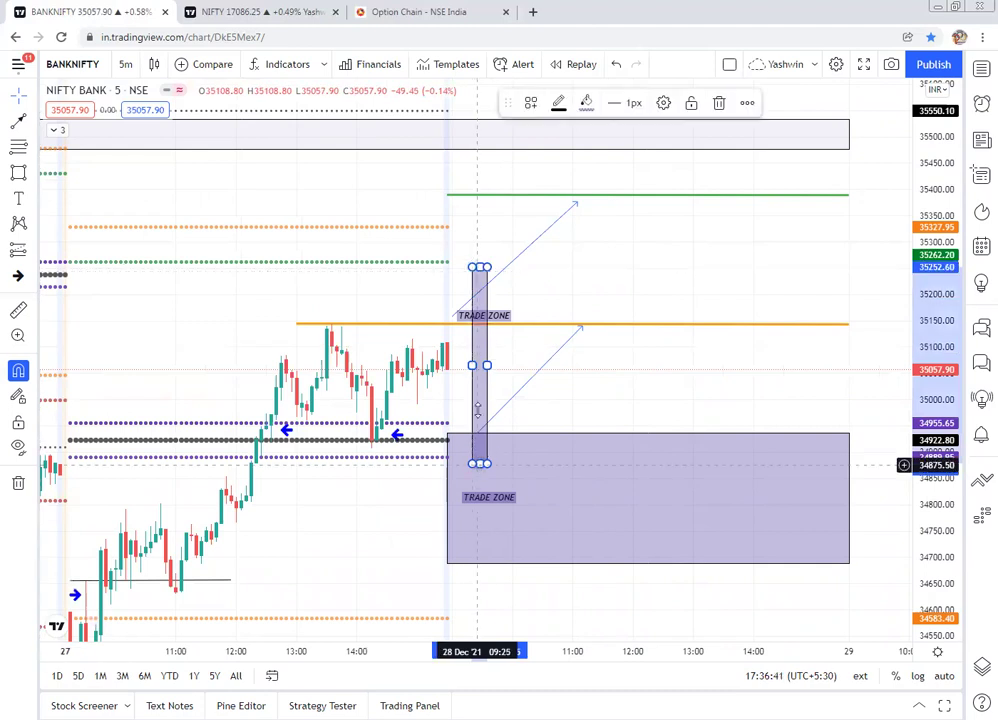
drag(479, 463, 477, 358)
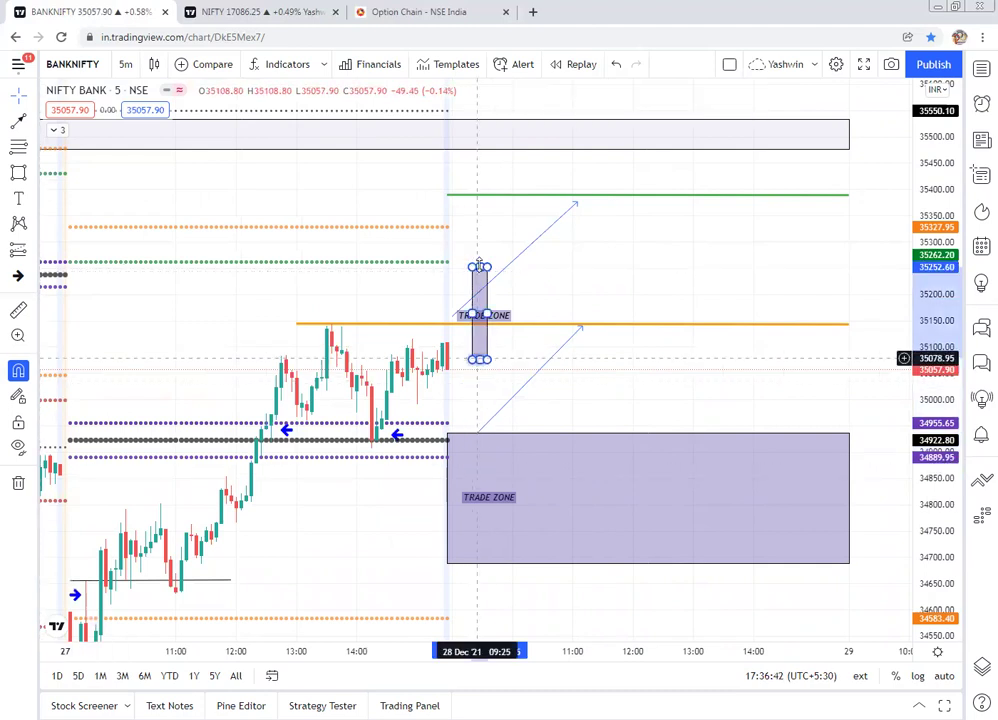
drag(479, 267, 479, 222)
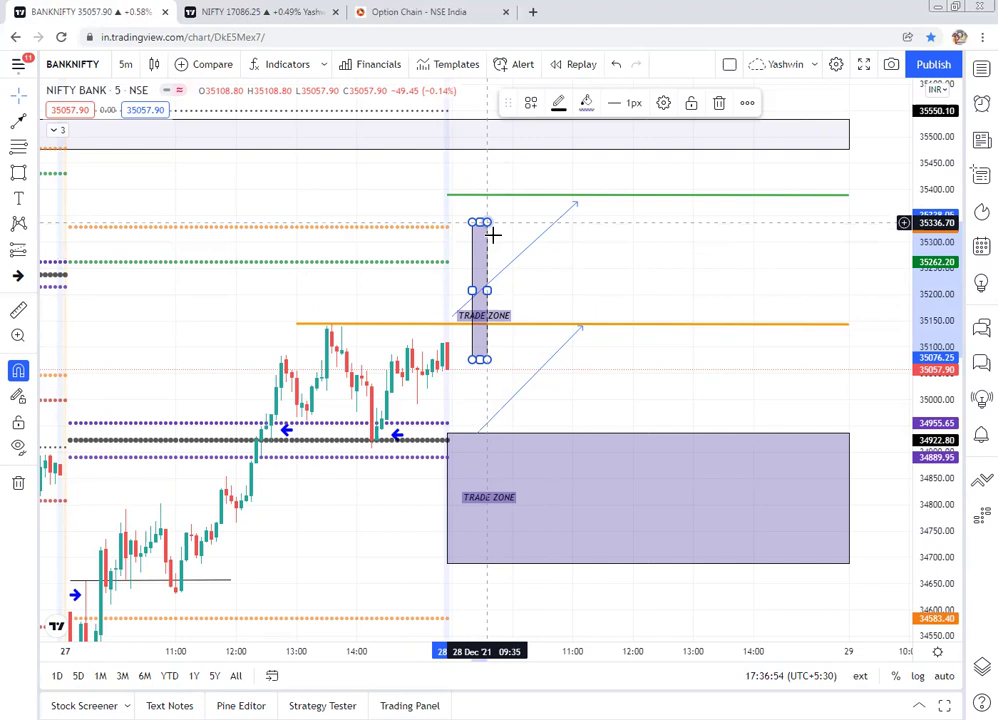
Step: Draw a rising arrow from just above the green line at 28 December 09:30 to about 35735 at 12:05
drag(371, 331, 359, 463)
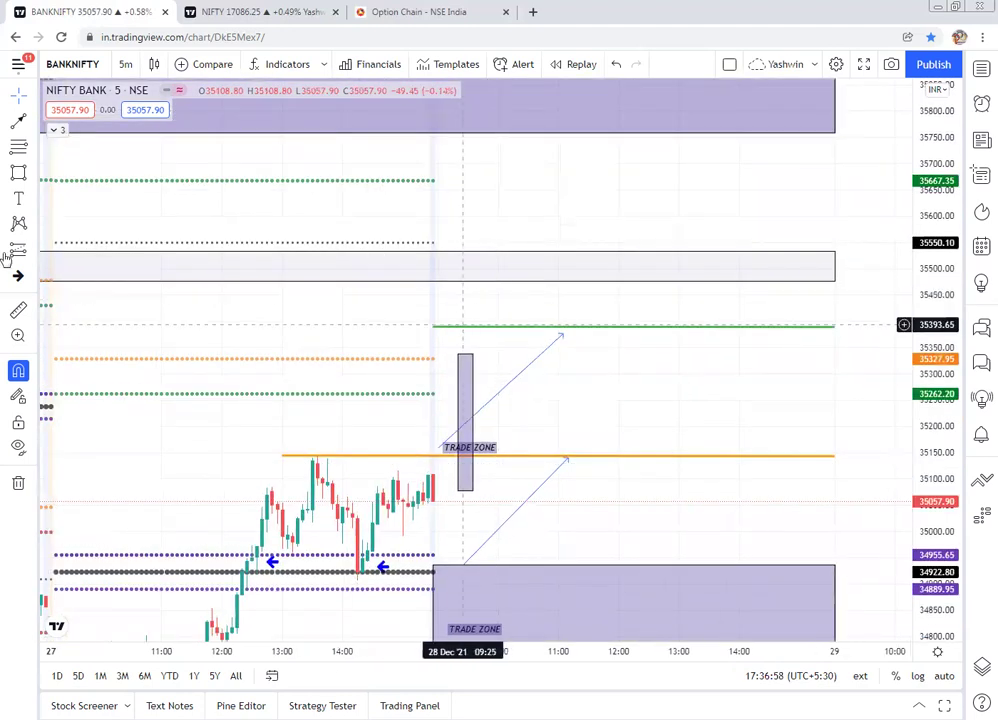
drag(467, 321, 552, 207)
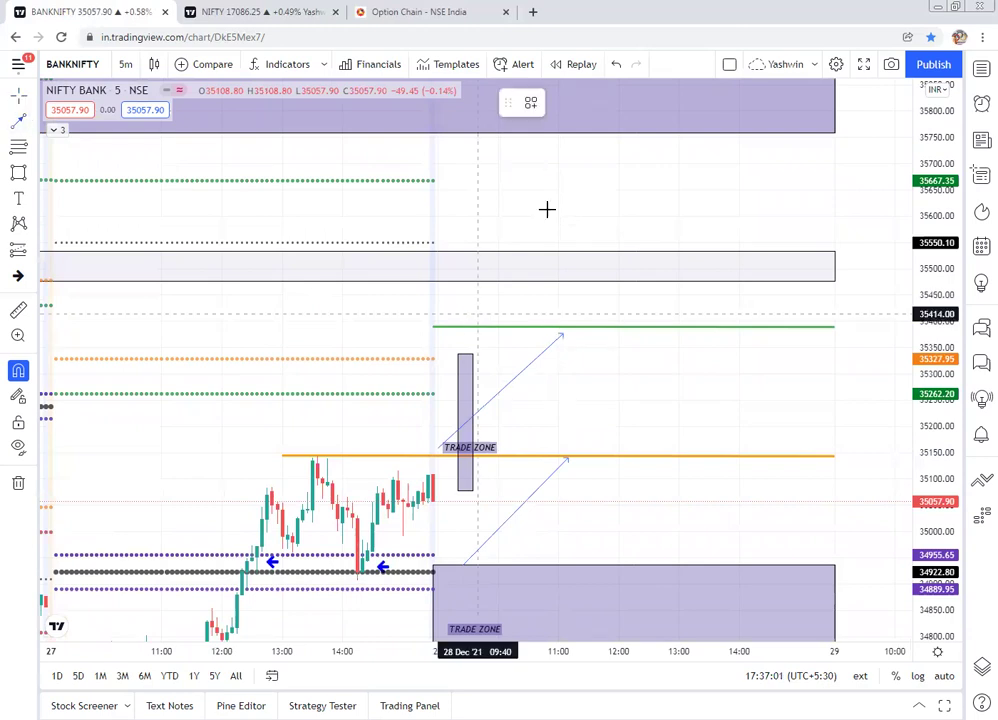
click(622, 144)
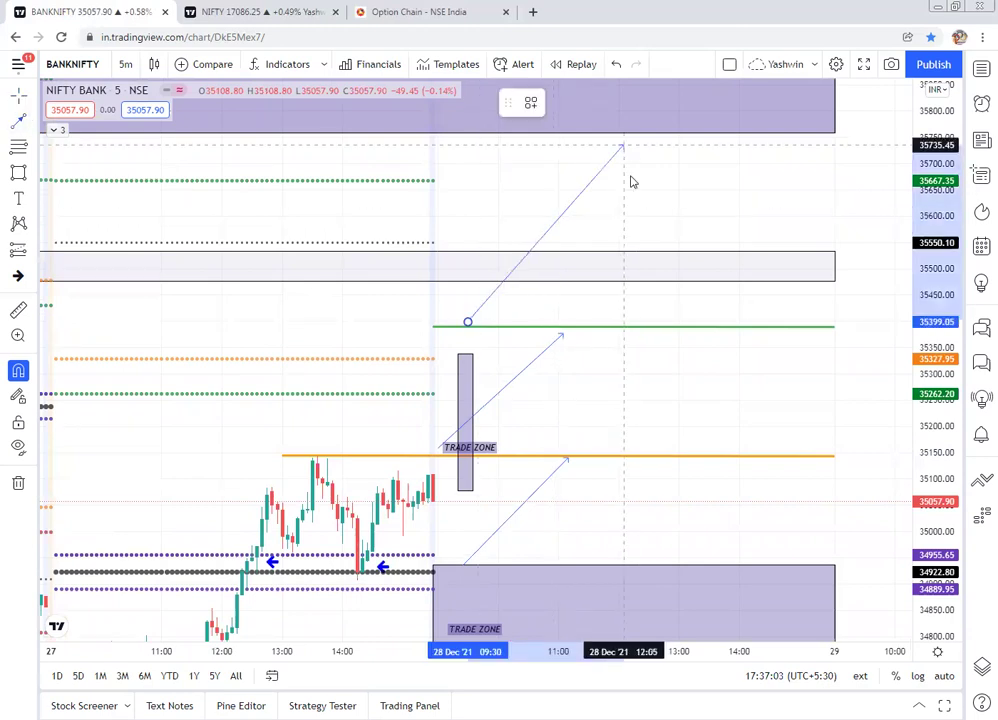
click(627, 386)
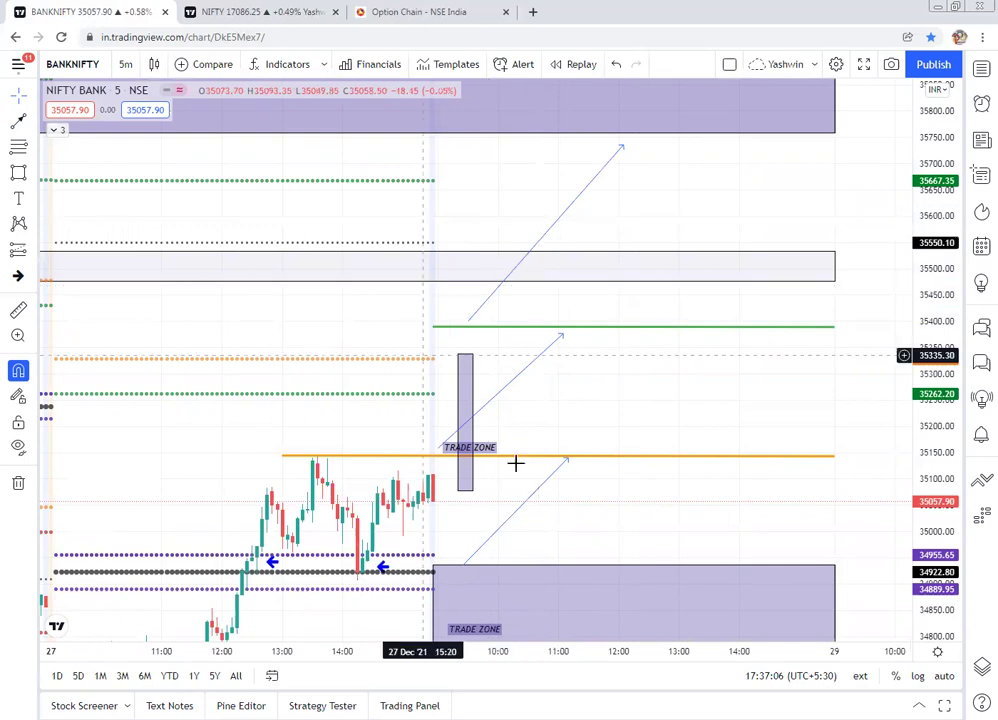
Step: Draw a falling arrow from the shaded zone's lower edge at 28 December 10:00 to just above the lower orange trade zone line
drag(563, 399, 548, 10)
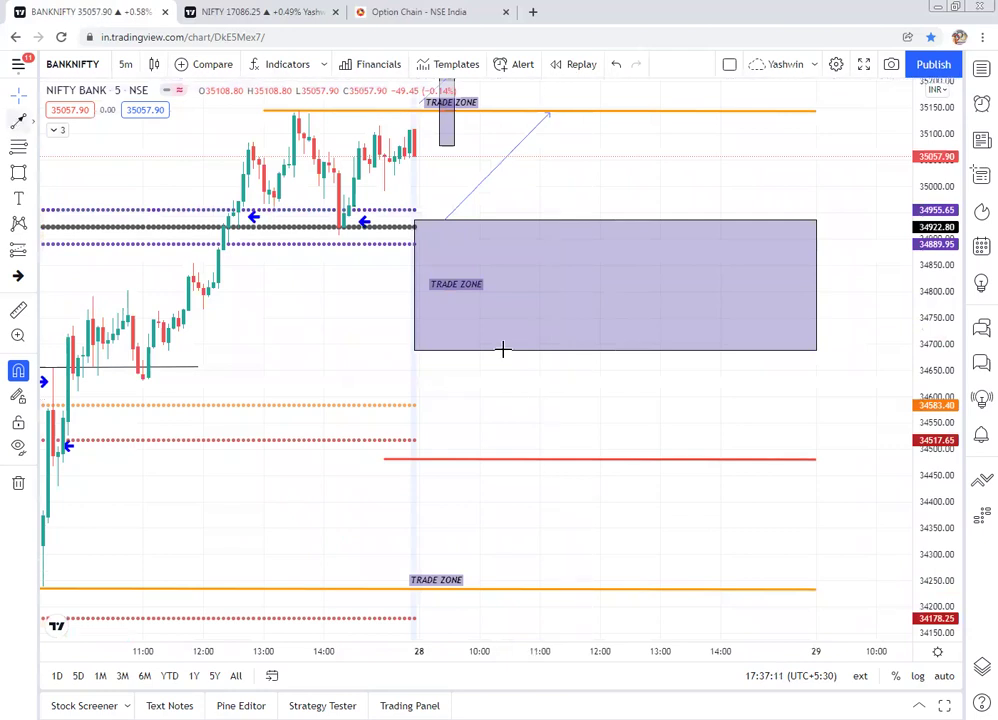
click(511, 347)
click(480, 350)
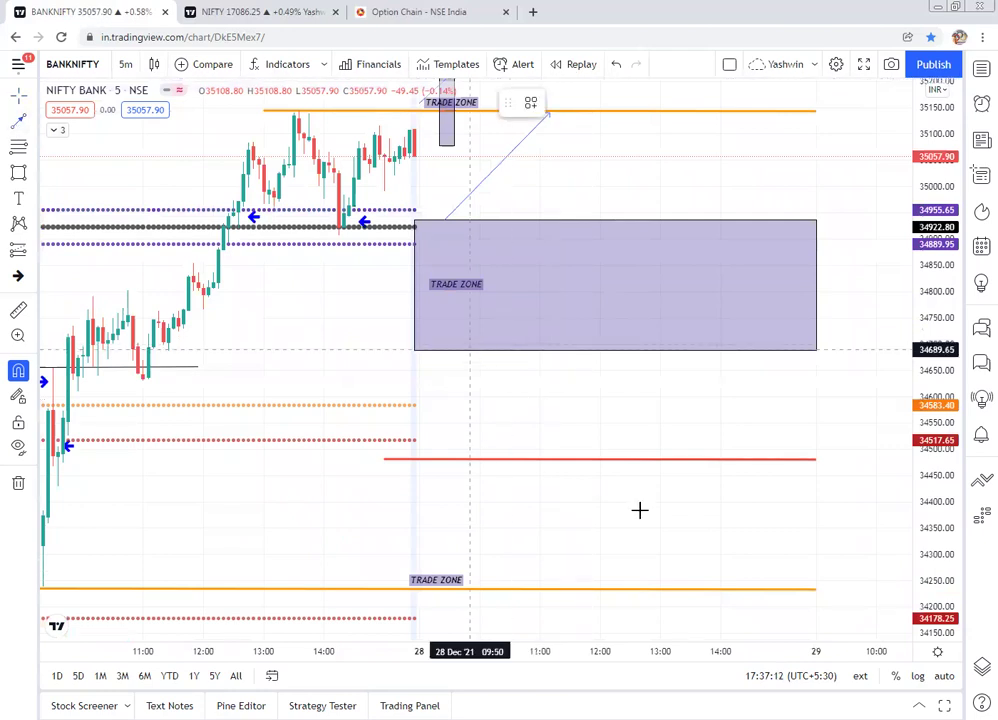
click(710, 584)
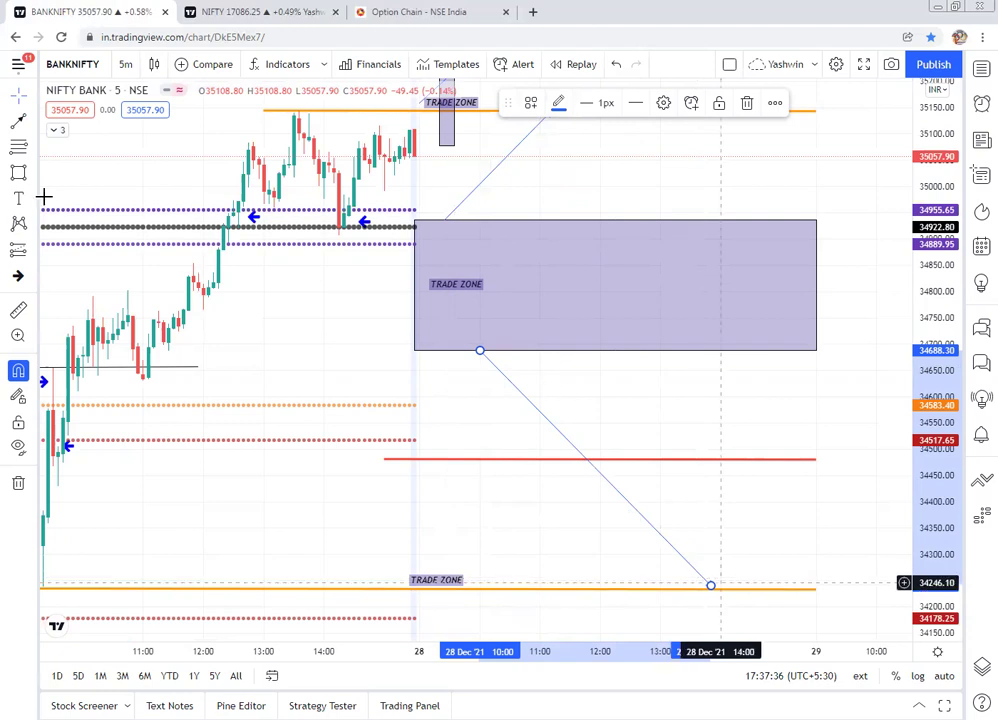
Step: Draw a narrow vertical rectangle across the shaded zone's lower edge around 28 December 09:25, spanning about 34615 to 34873
click(18, 172)
click(437, 306)
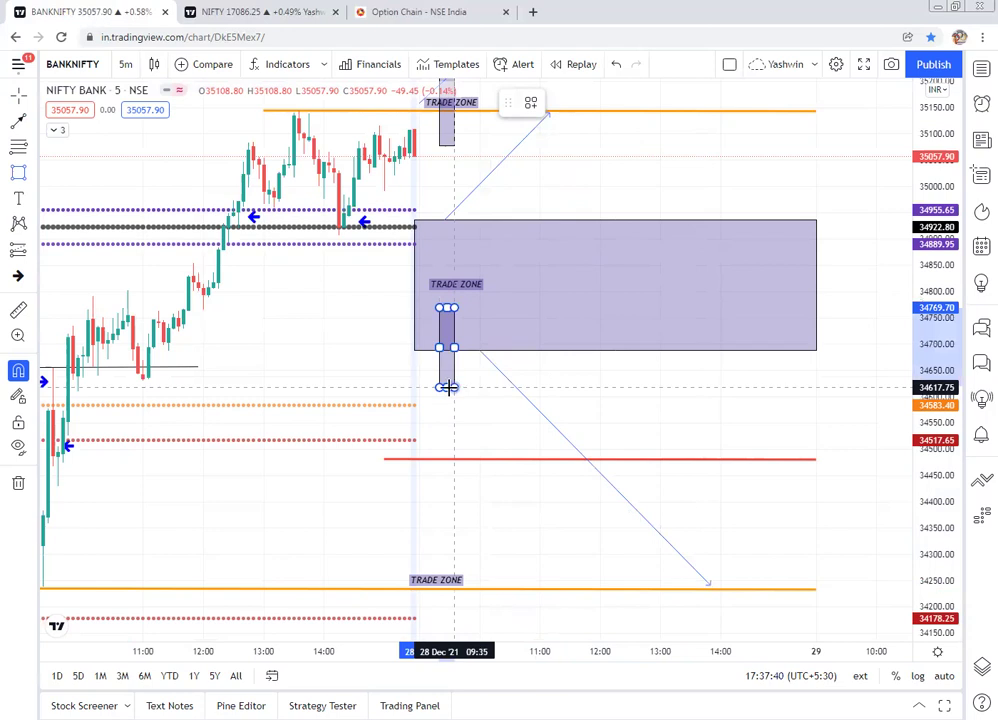
click(446, 388)
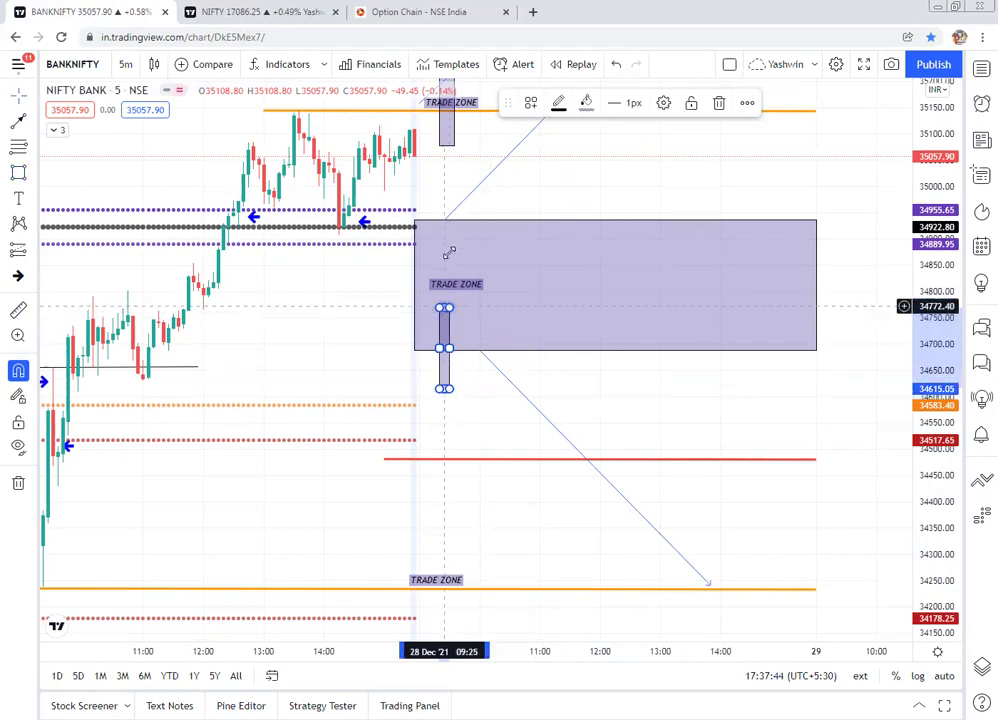
click(481, 413)
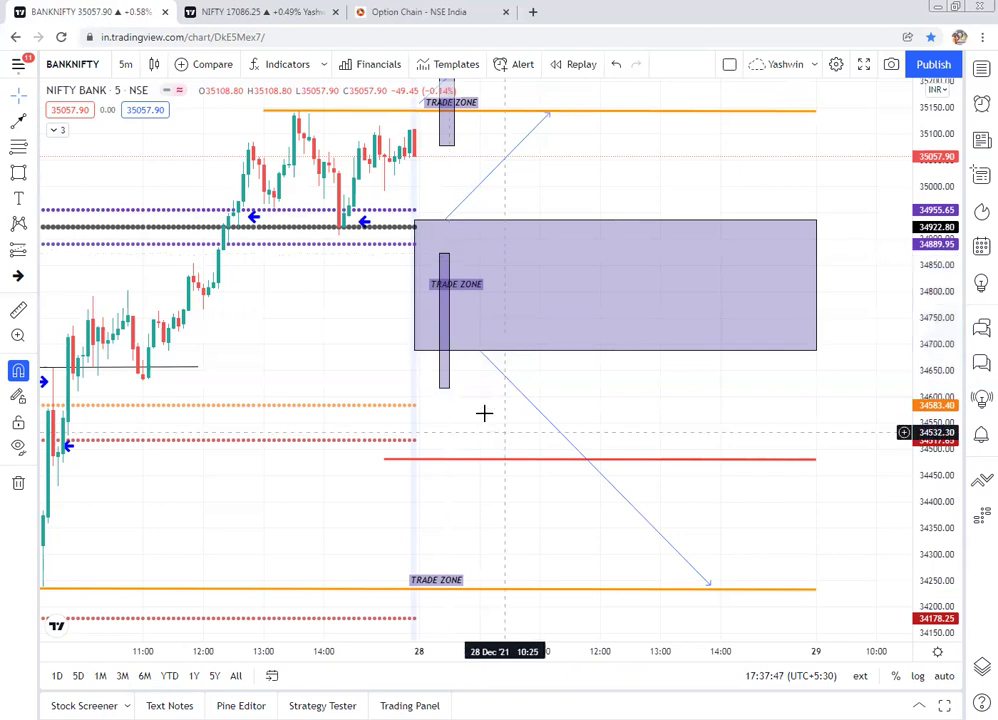
Step: Draw a falling arrow from just below the lower trade zone line at 28 December 09:05 to about 34010 near 12:55
drag(475, 293, 477, 199)
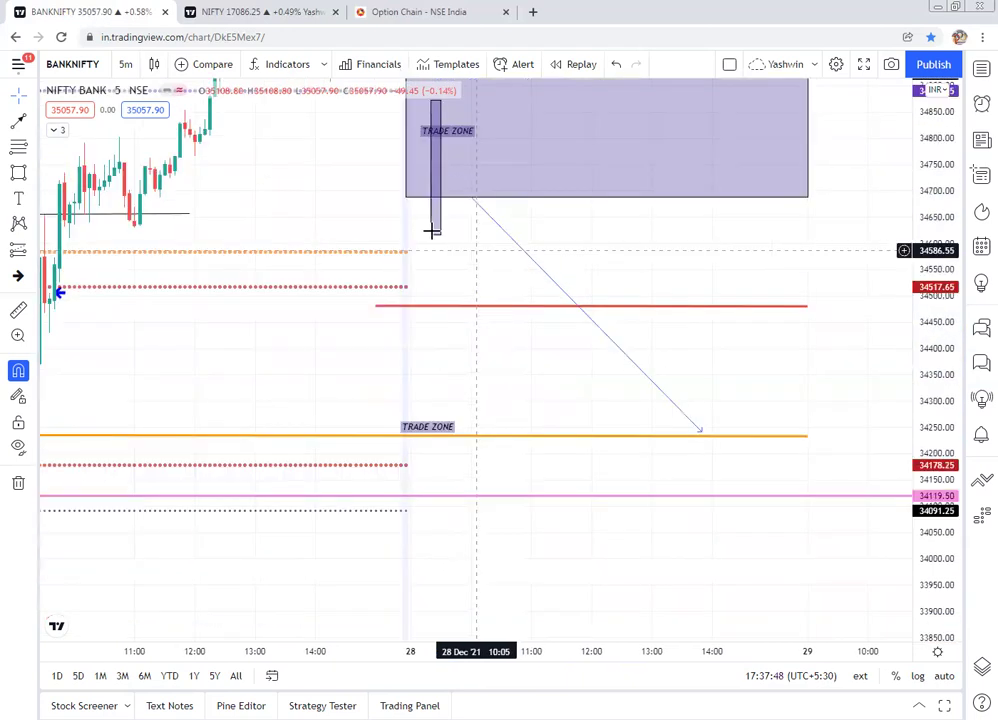
click(18, 121)
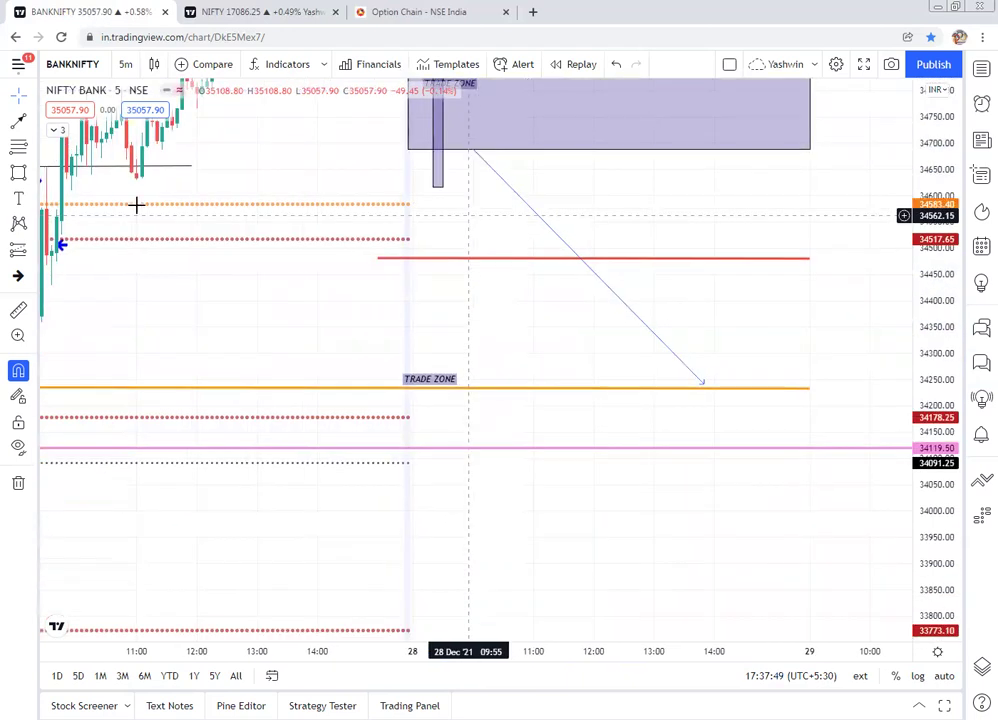
click(418, 390)
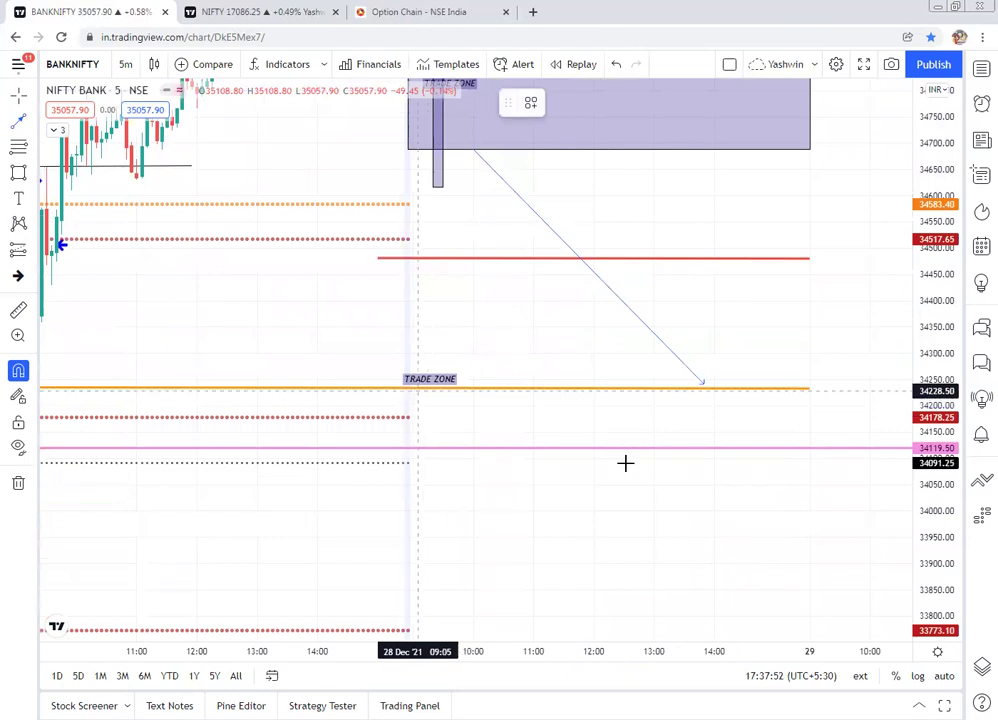
click(649, 506)
click(548, 518)
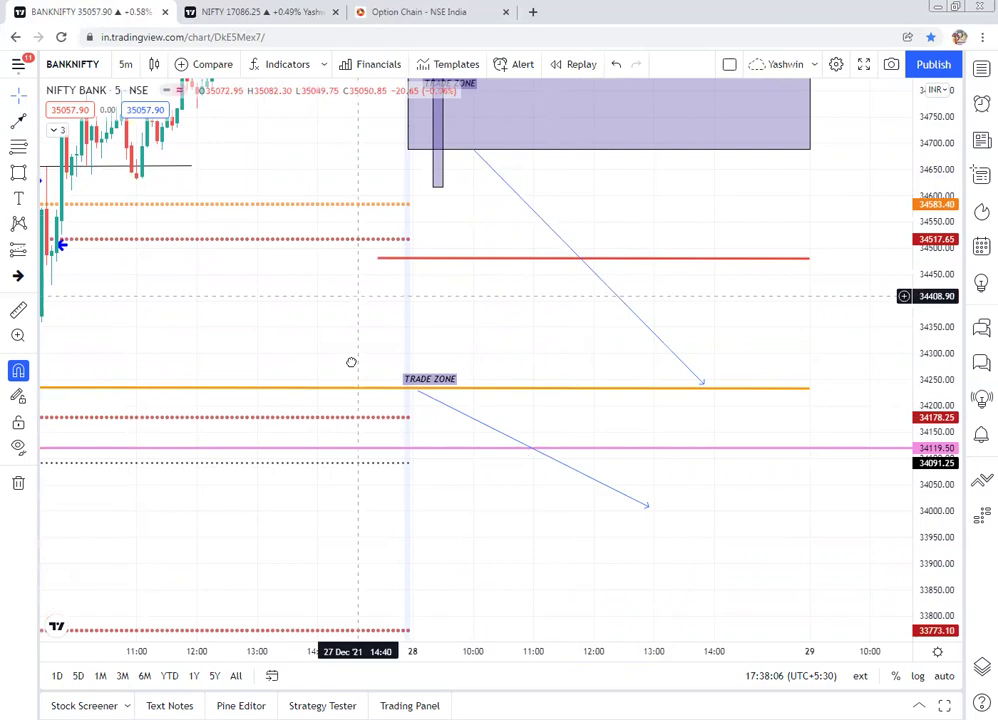
Step: Review the drawn BANKNIFTY arrows and rectangles from the lower trade zone up to the grey zone above the green line
drag(355, 442, 367, 500)
drag(382, 622, 383, 653)
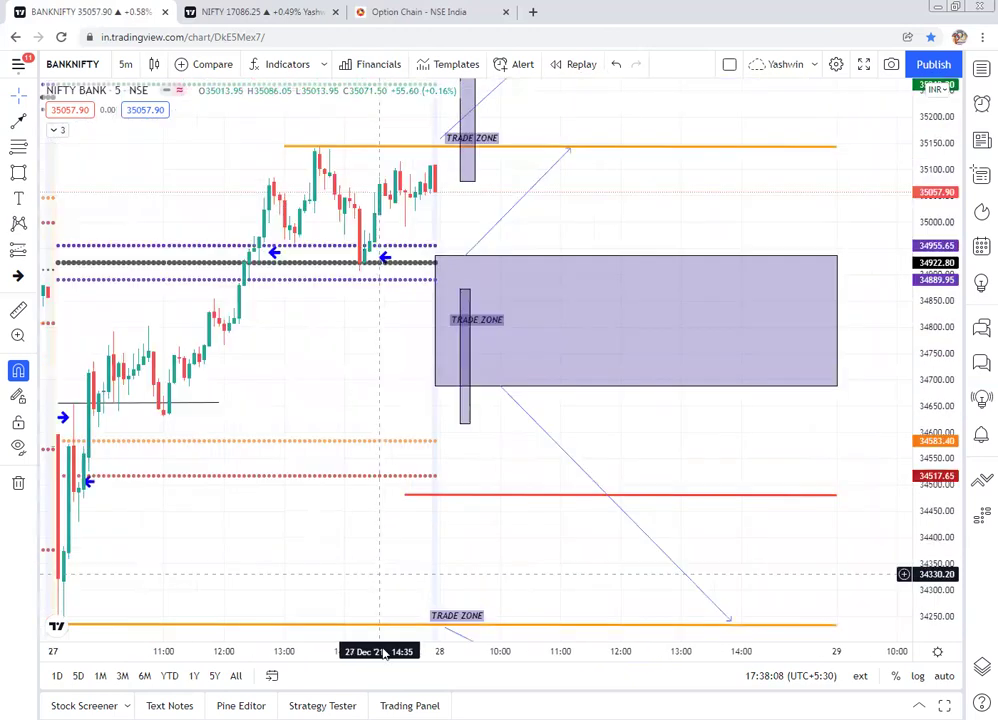
drag(405, 495, 408, 575)
drag(585, 373, 564, 446)
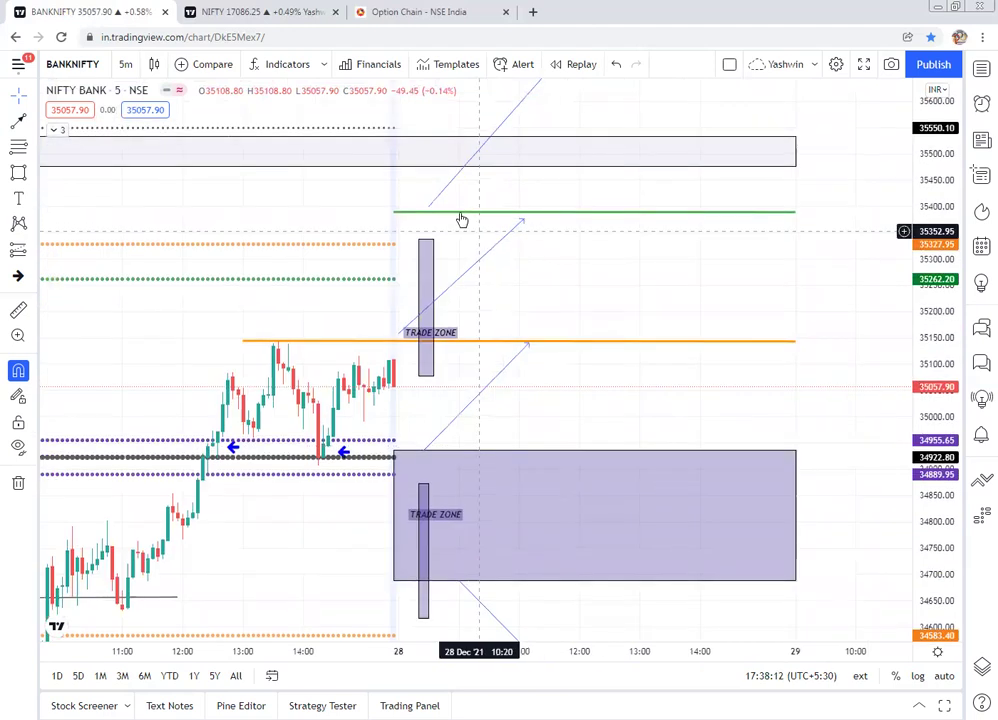
click(456, 214)
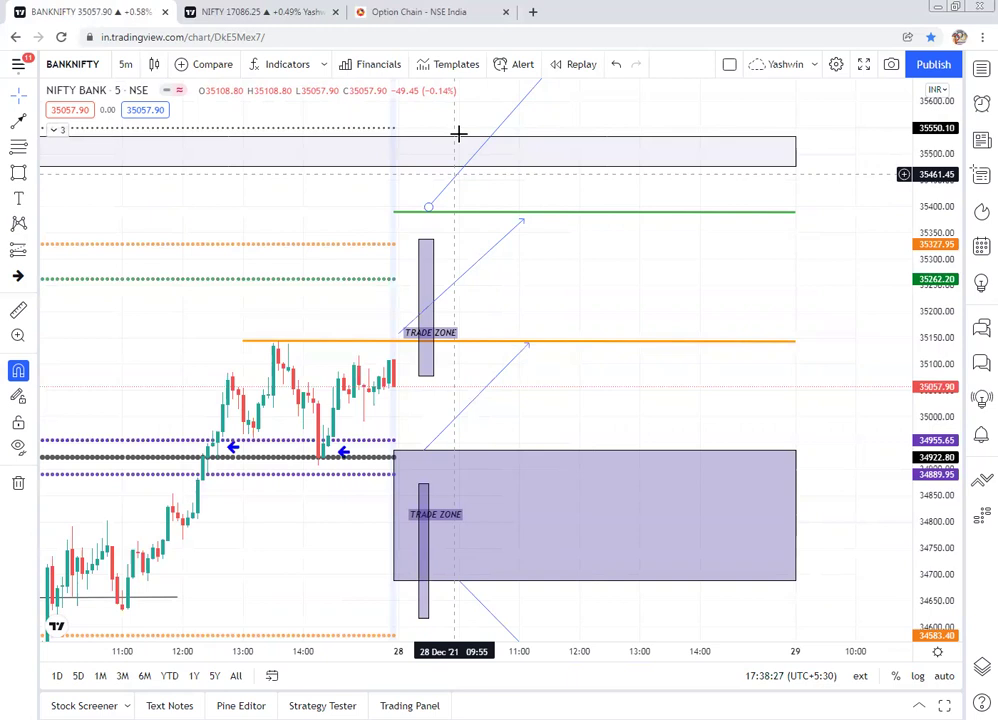
click(459, 134)
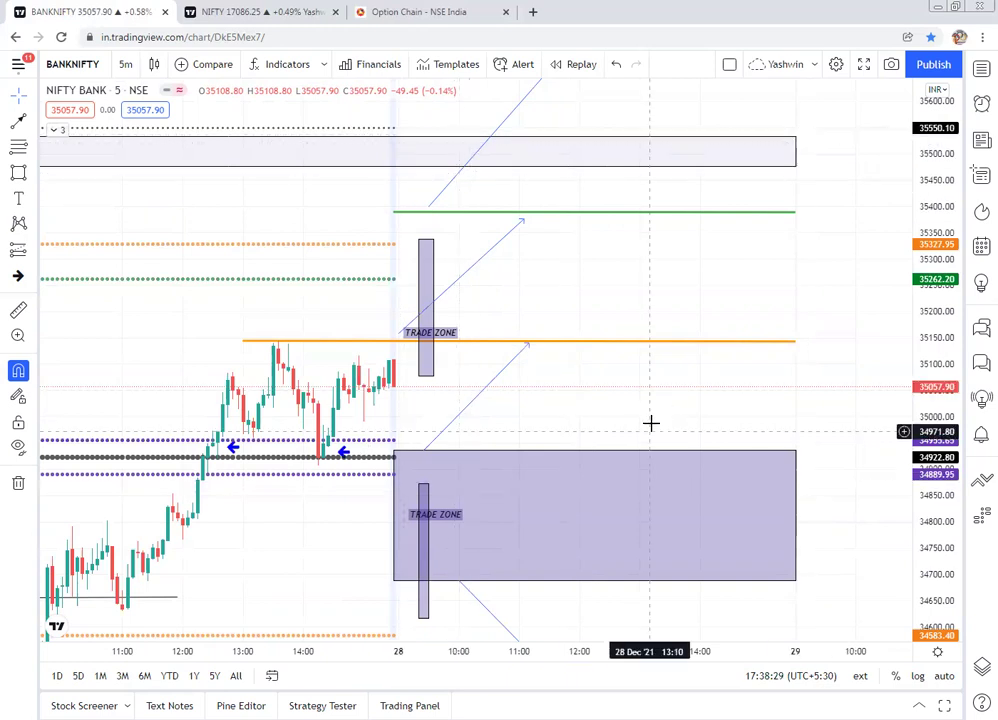
drag(602, 349, 599, 314)
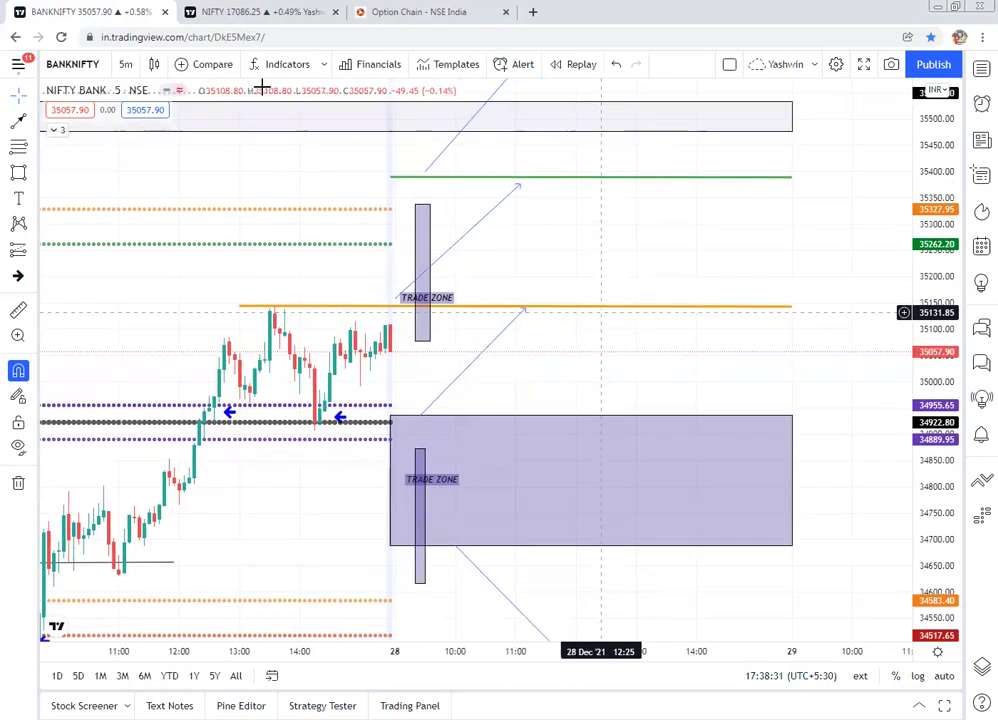
Step: Switch to the NIFTY chart on the 1-hour timeframe and examine the shaded rectangle below the lower trade zone line
click(265, 10)
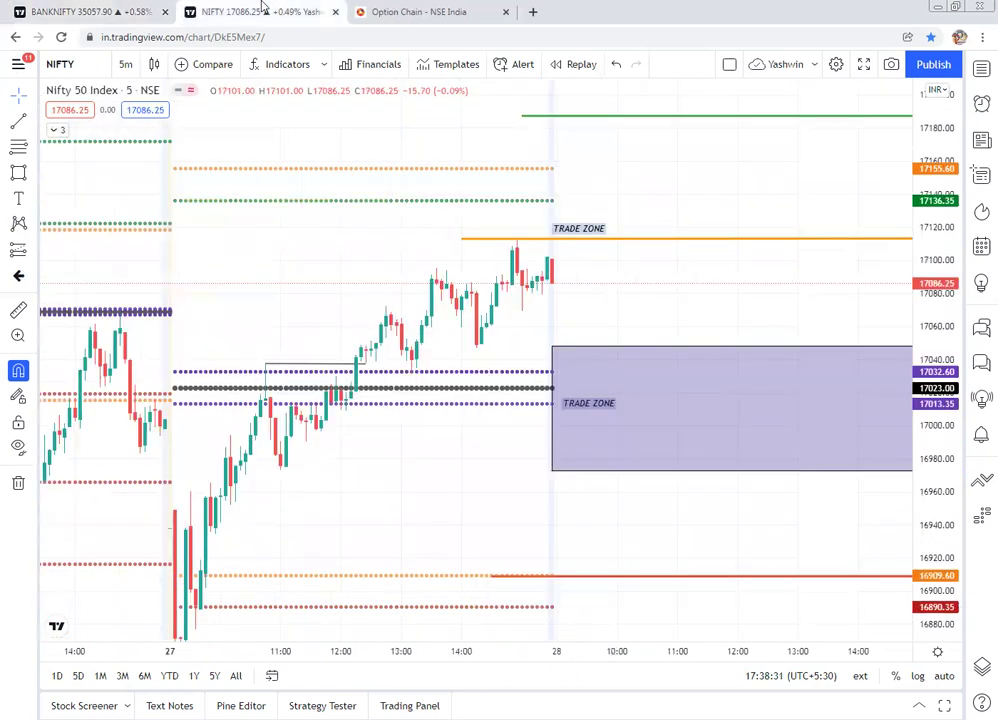
click(125, 64)
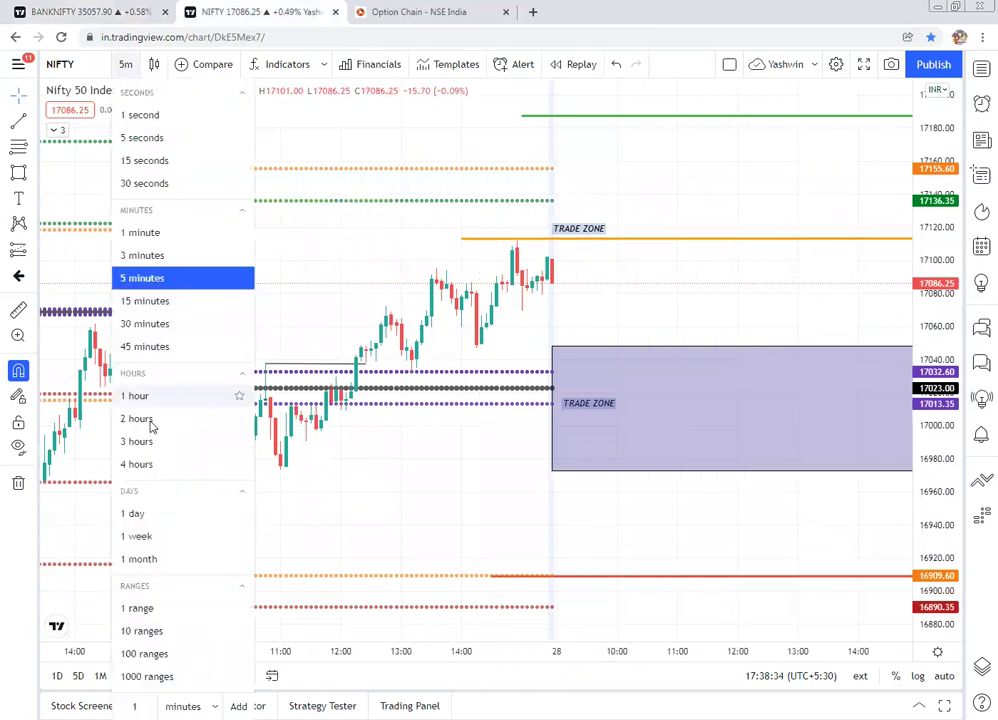
click(141, 398)
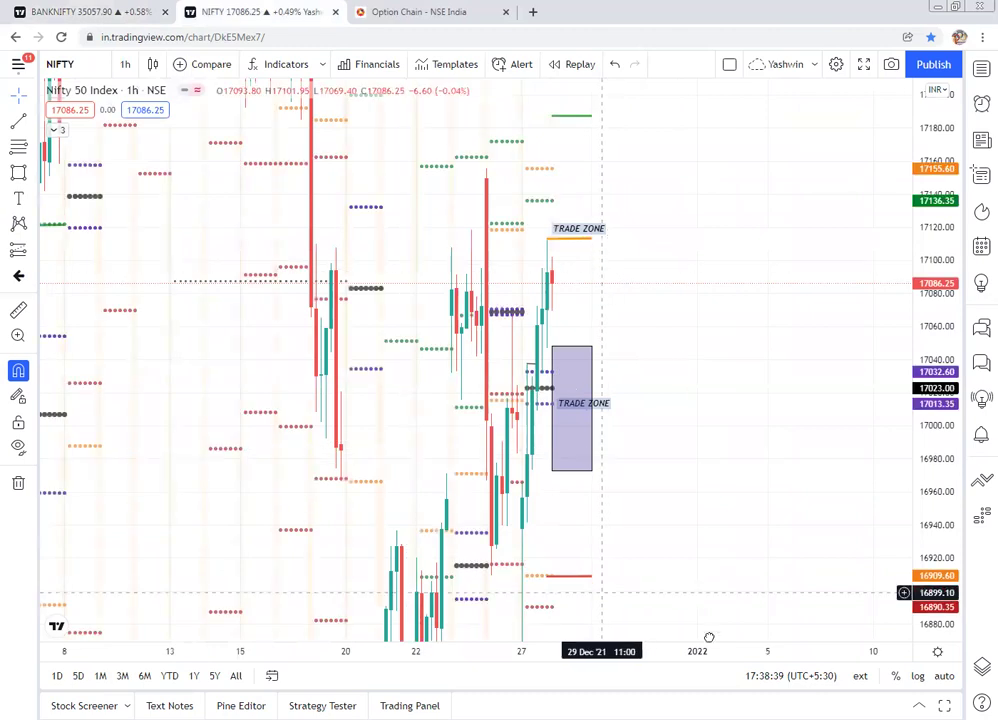
drag(709, 637, 716, 693)
drag(678, 259, 668, 583)
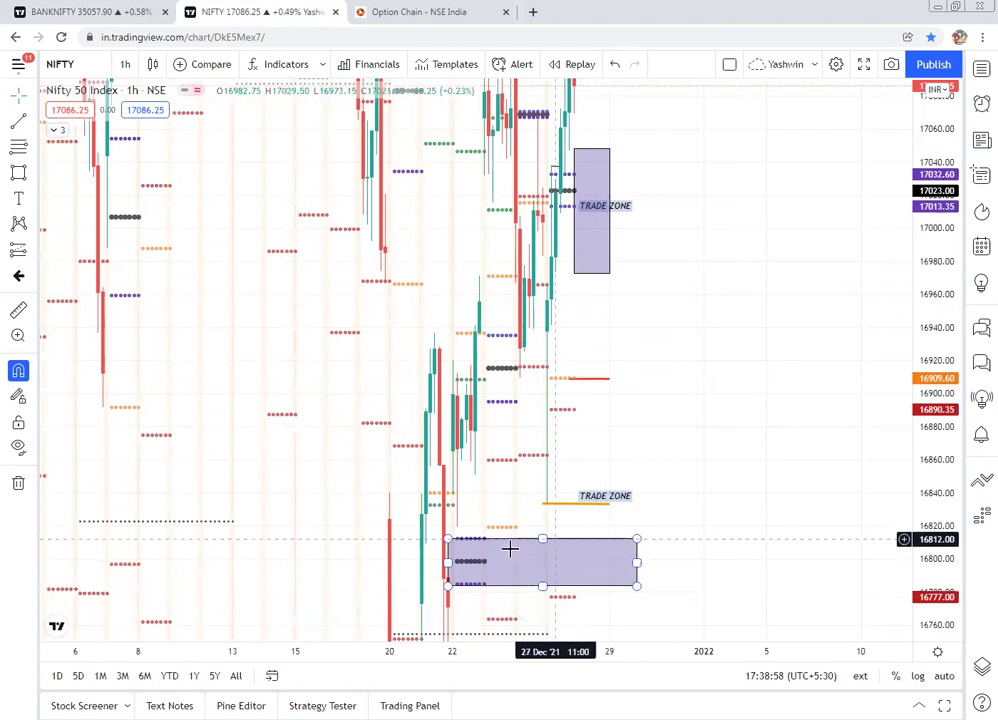
click(477, 561)
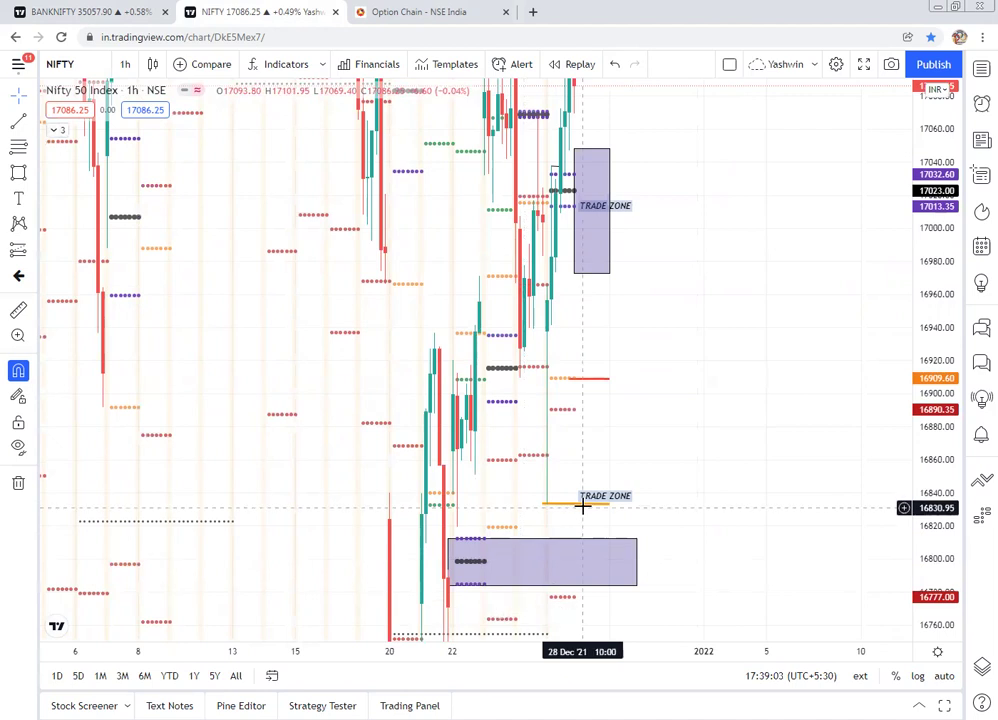
click(600, 539)
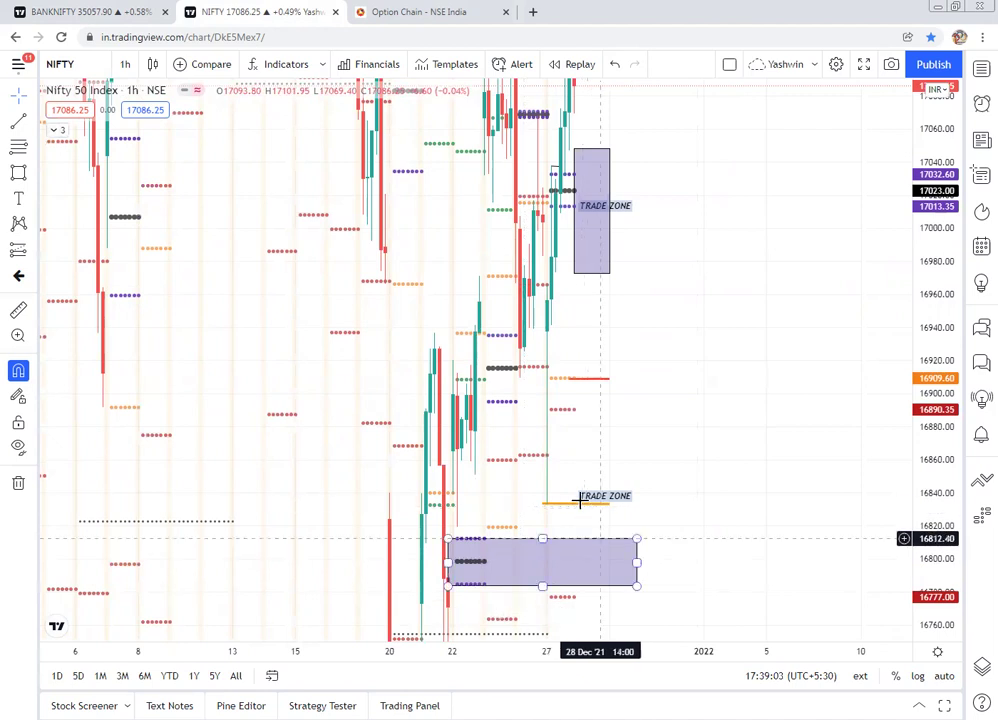
click(660, 601)
Step: Return to the 5-minute chart and draw an arrow from the shaded zone's upper edge at 28 December 09:30 to about 17110 at 12:05
key(1)
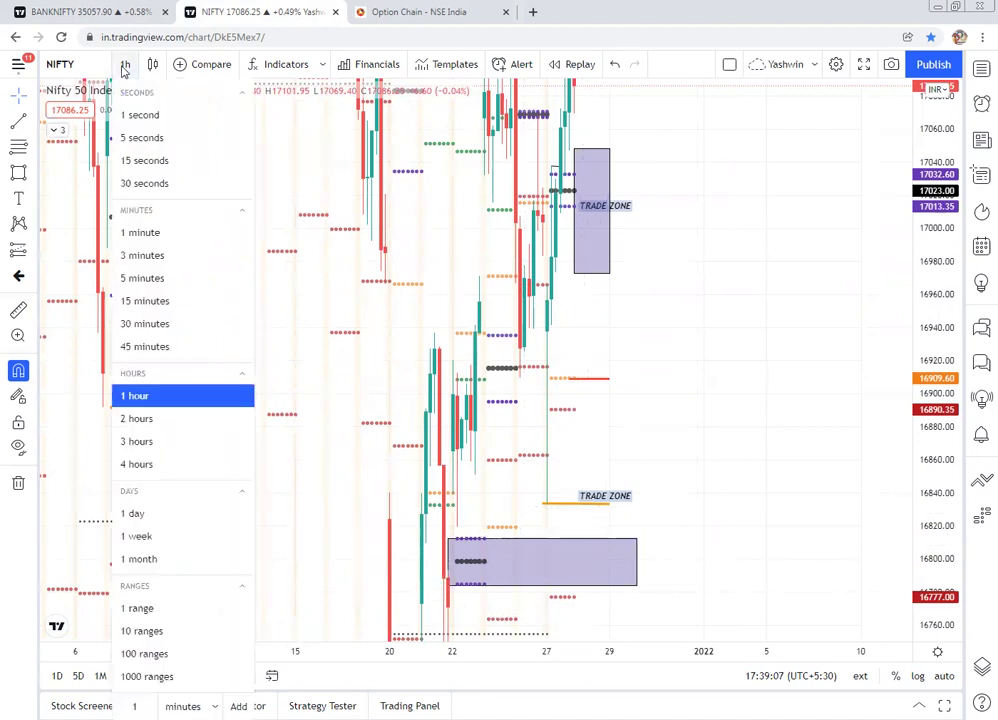
click(132, 280)
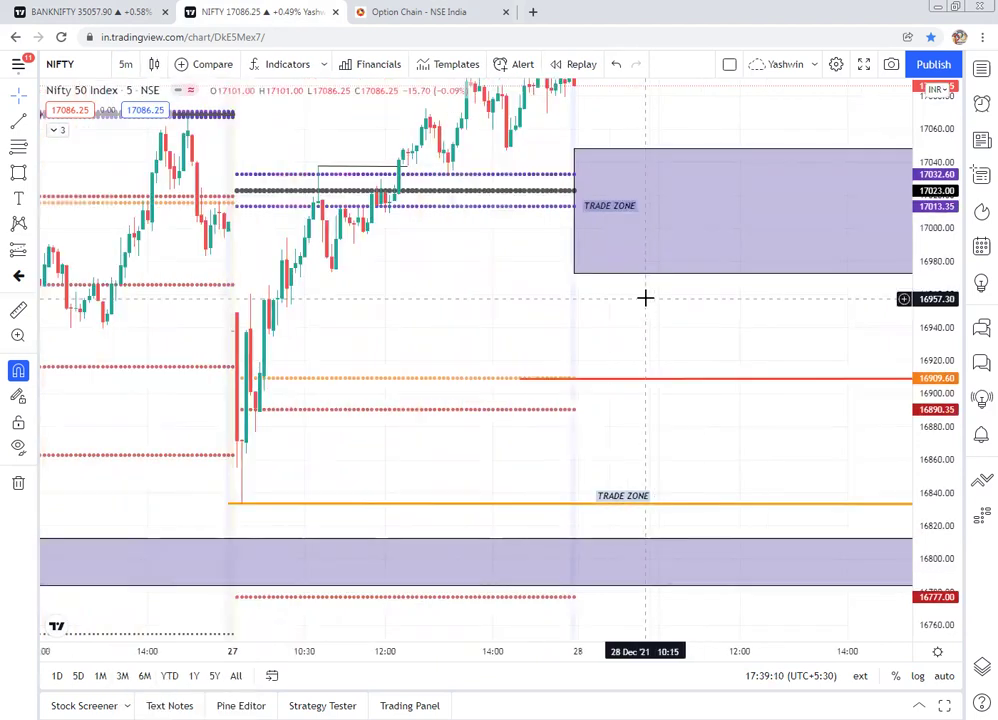
drag(619, 332, 509, 523)
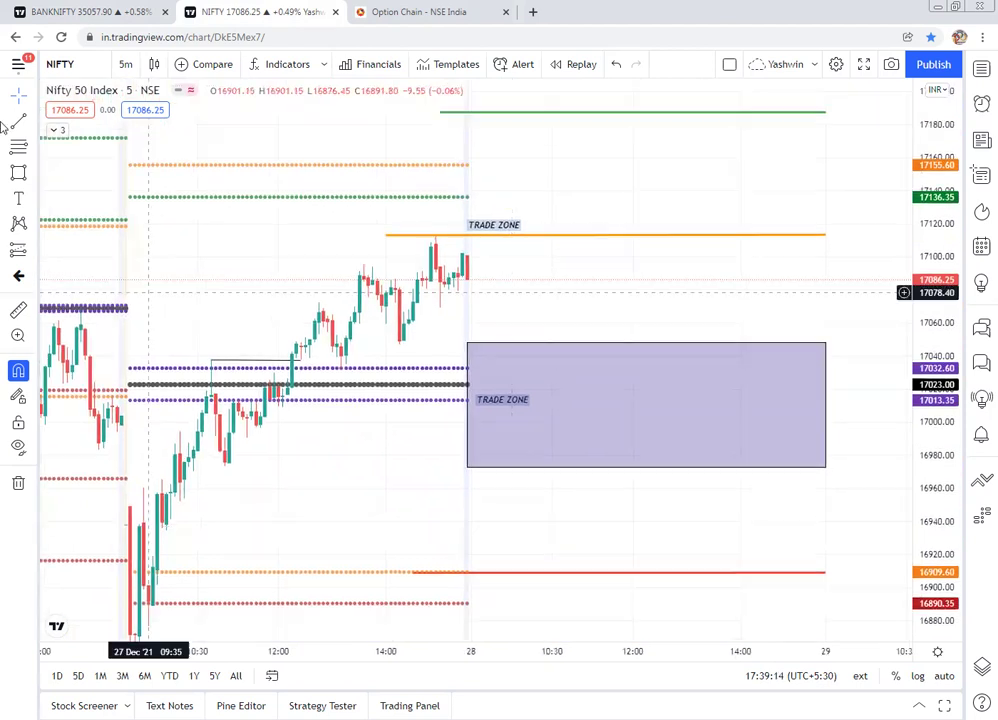
click(32, 121)
click(52, 160)
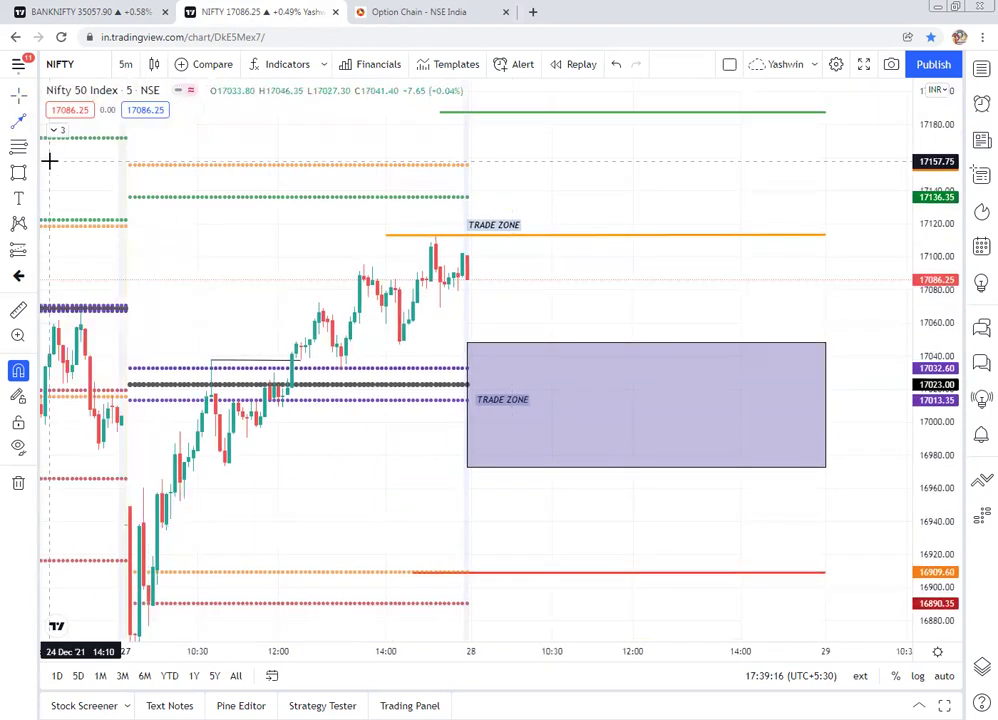
click(498, 345)
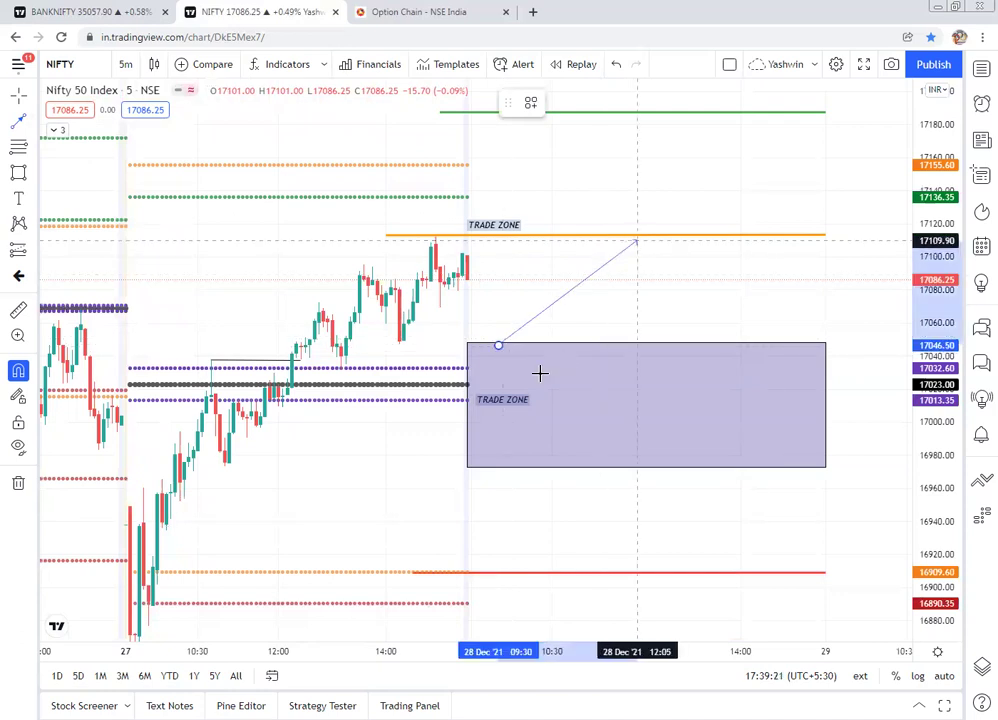
click(637, 241)
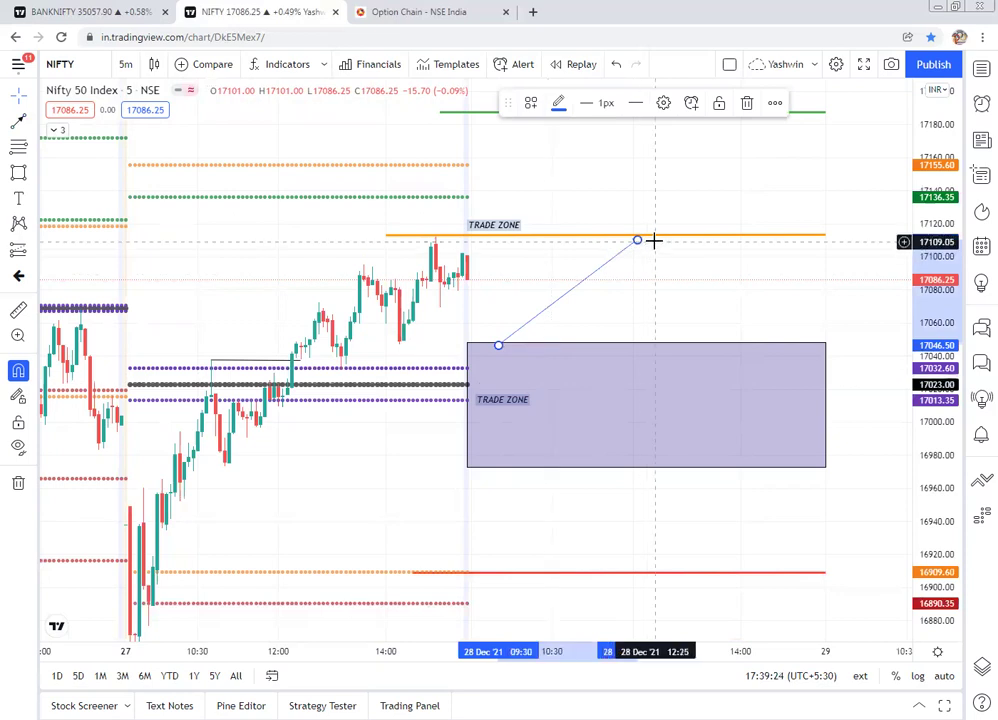
Step: Move the upper TRADE ZONE label along the orange line to start at 28 December 09:25
drag(507, 226, 534, 227)
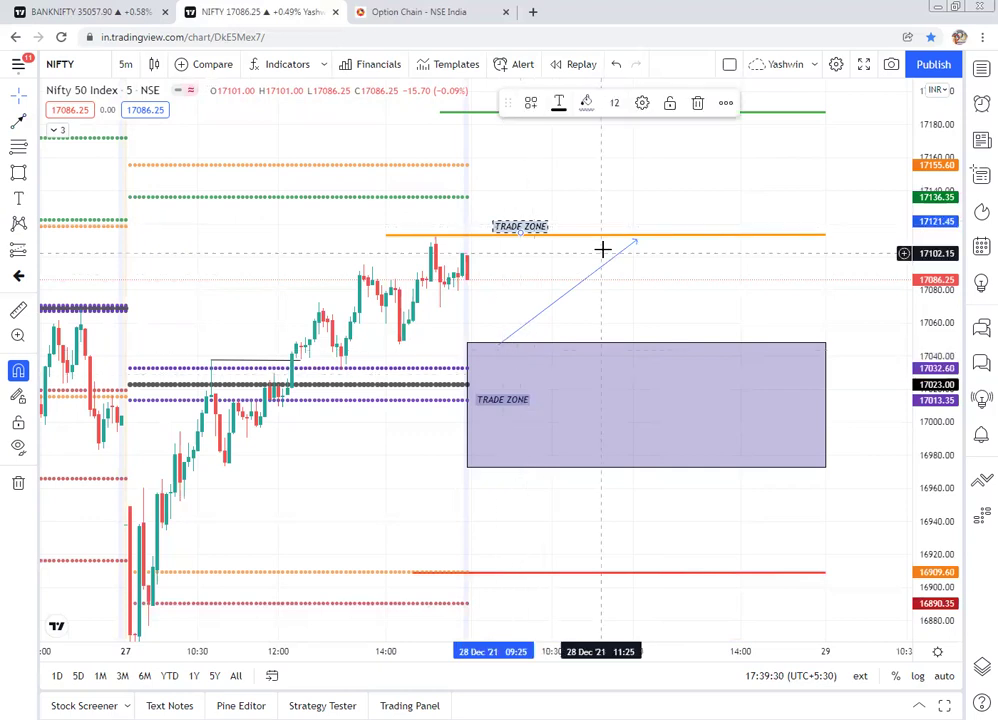
Step: Draw a narrow rectangle across the shaded zone's upper edge, about 17085.75 to 17024.95, from 28 December 09:20 to 09:35
click(487, 280)
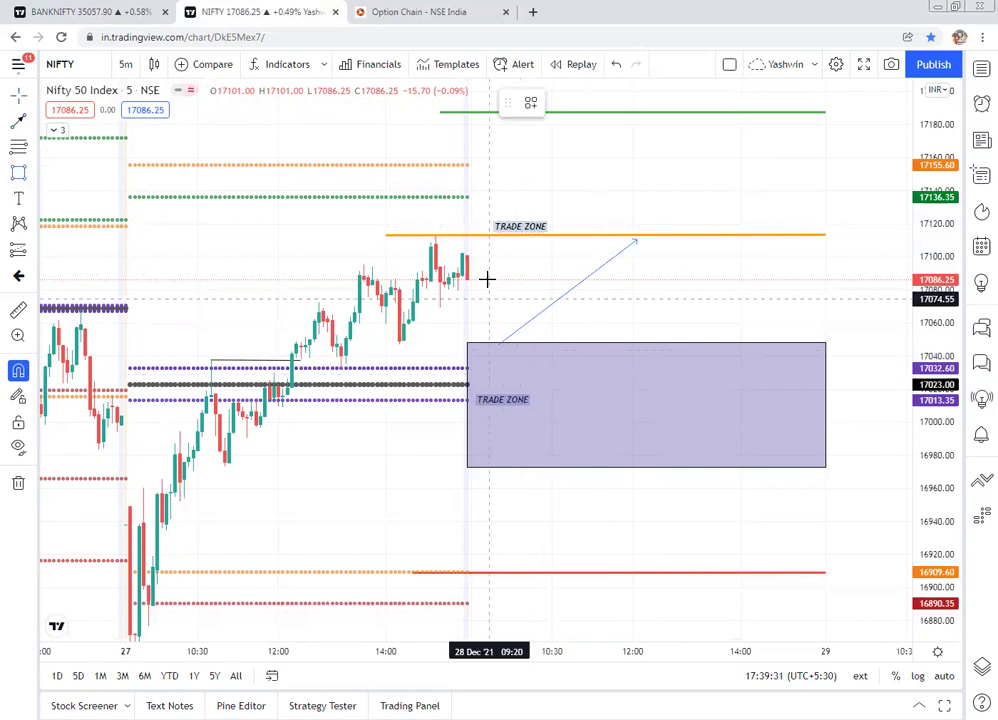
click(507, 381)
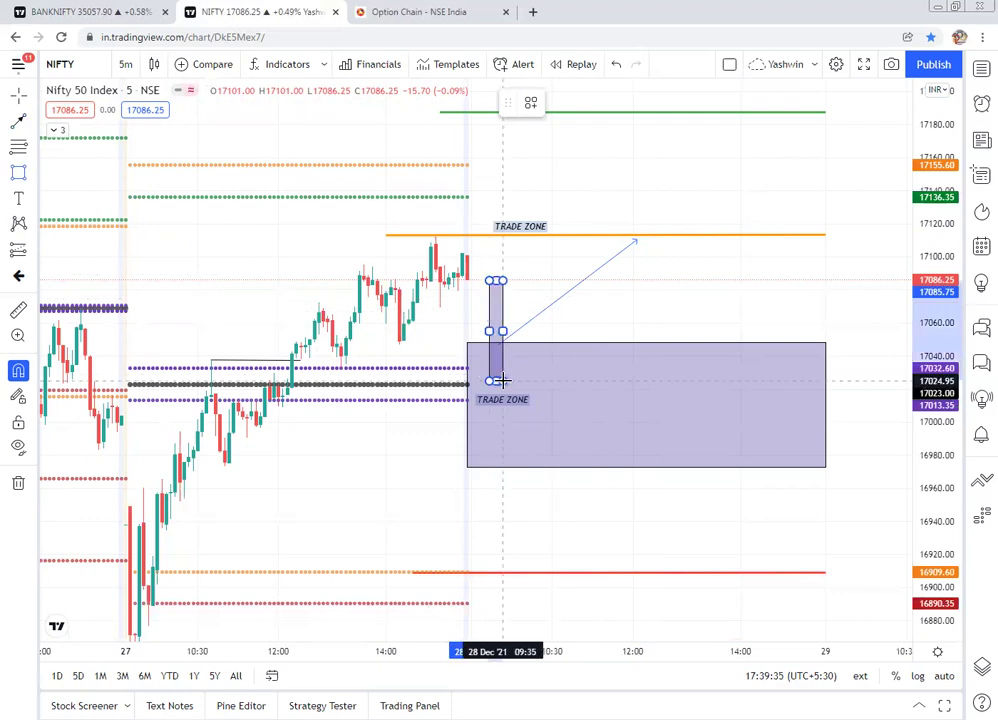
click(503, 381)
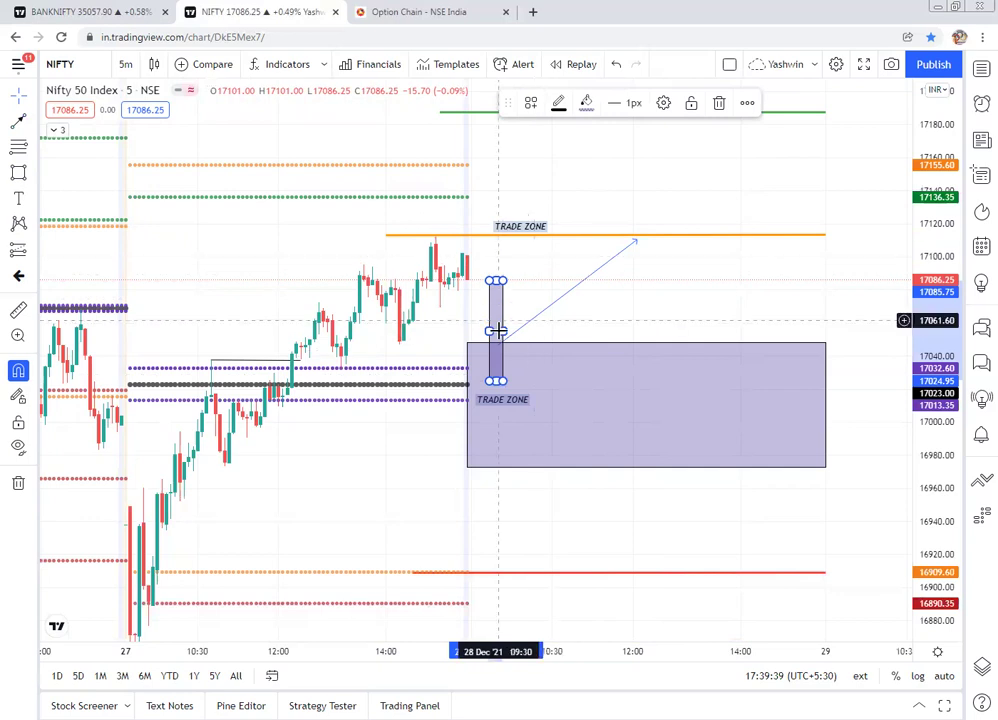
click(560, 315)
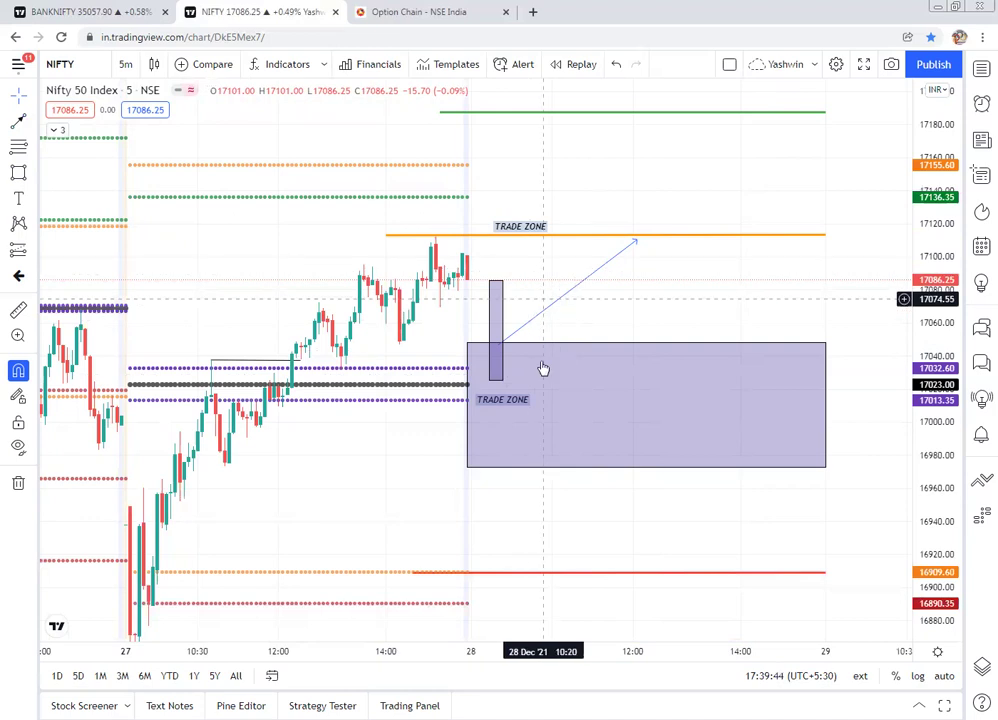
click(497, 281)
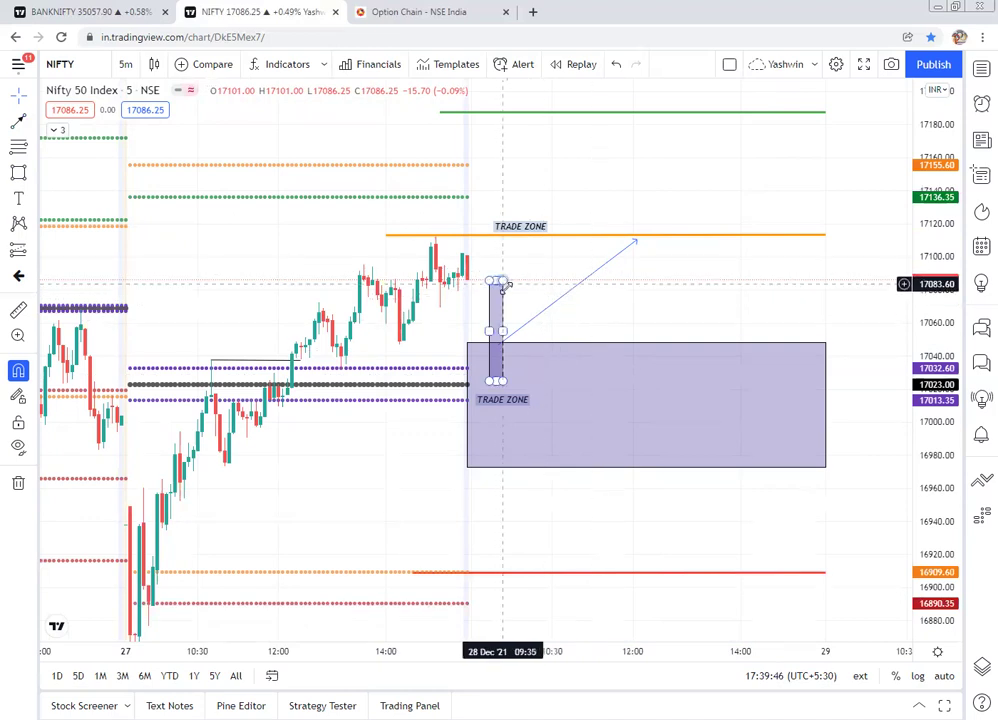
click(562, 394)
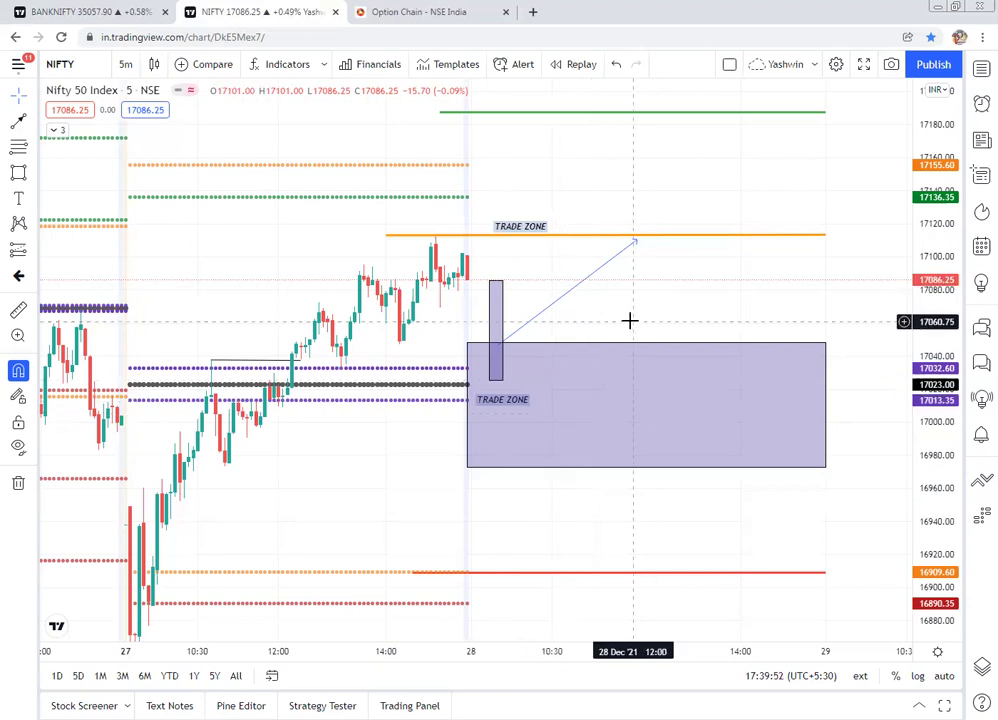
Step: Draw an arrow from the upper orange line at 28 December 09:10 to about 17185.75 at 12:00, just below the green line
click(18, 180)
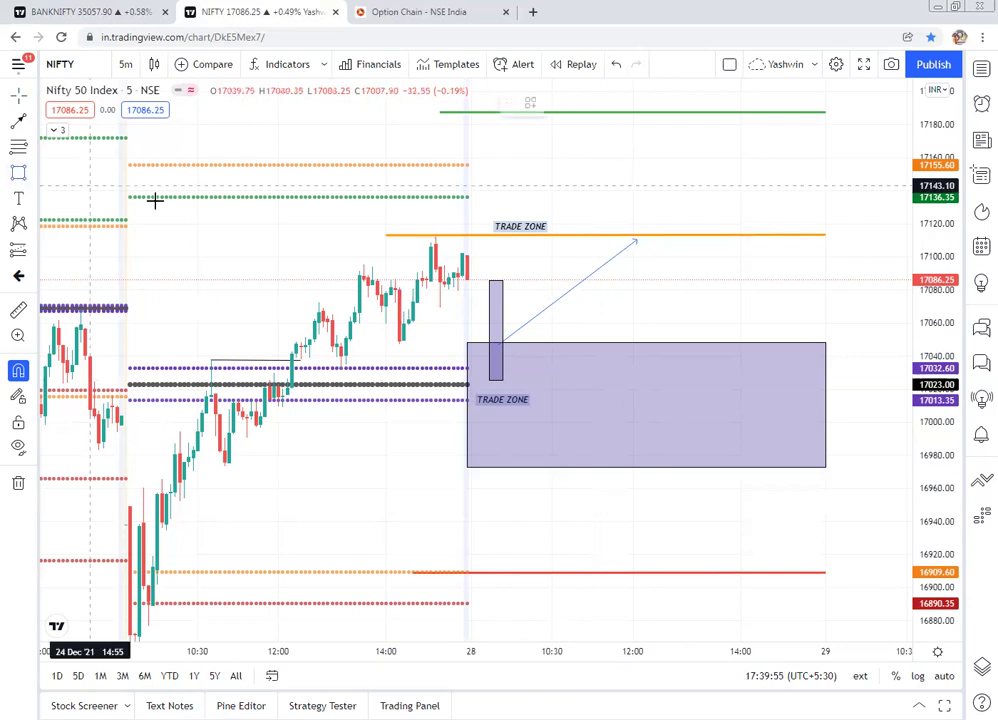
click(479, 231)
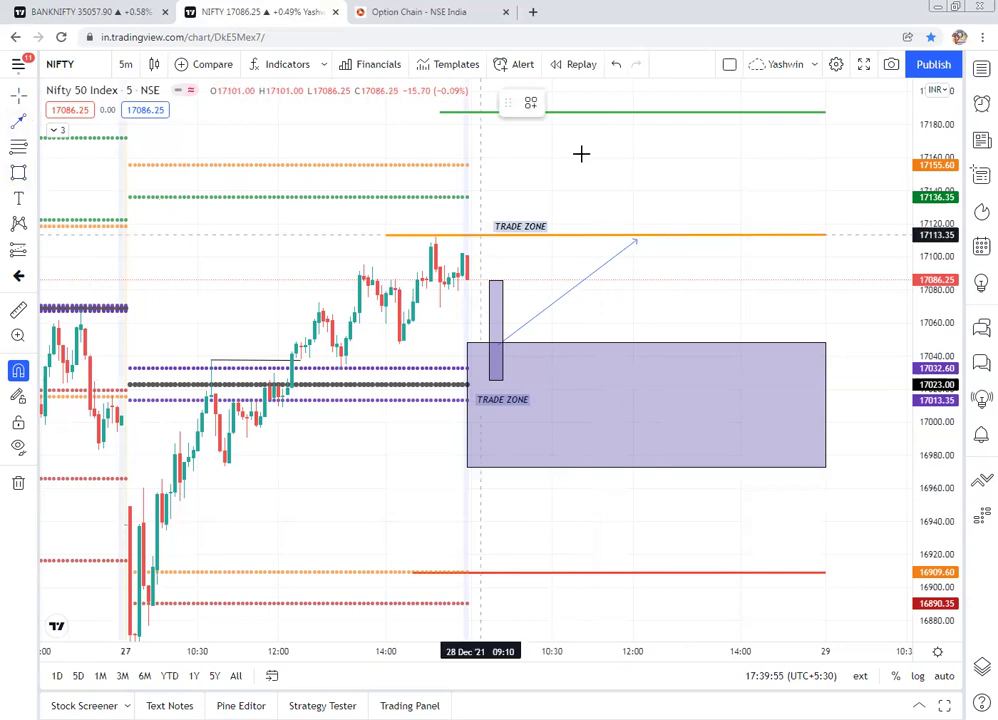
click(632, 118)
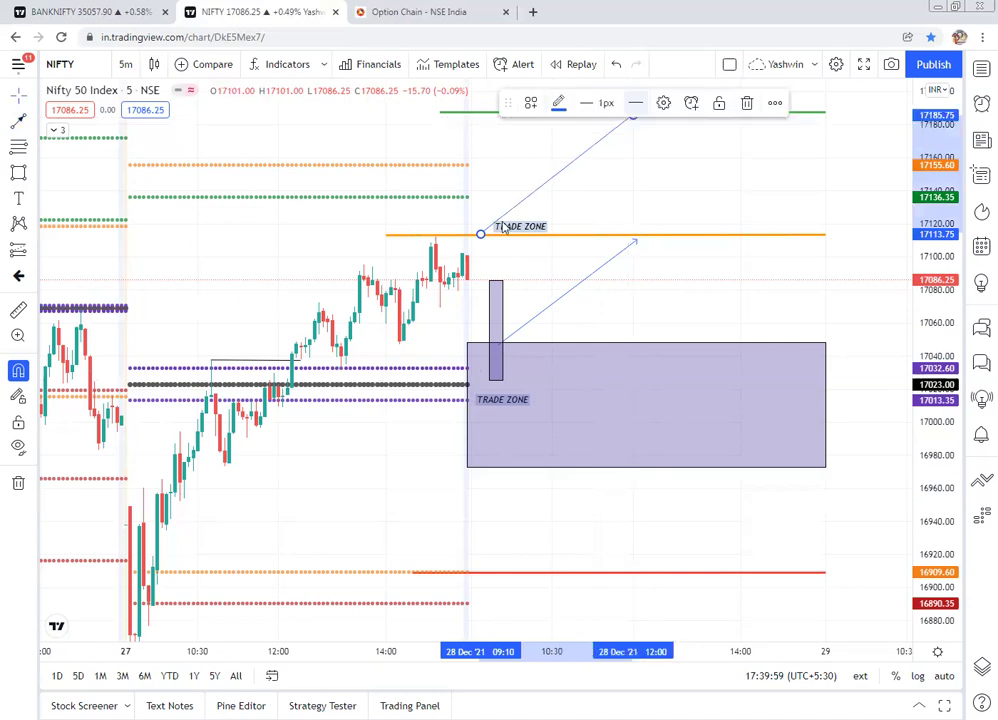
Step: Draw a narrow rectangle across the upper orange line, about 17159.05 to 17103.45, from 28 December 09:00 to 09:10
click(465, 176)
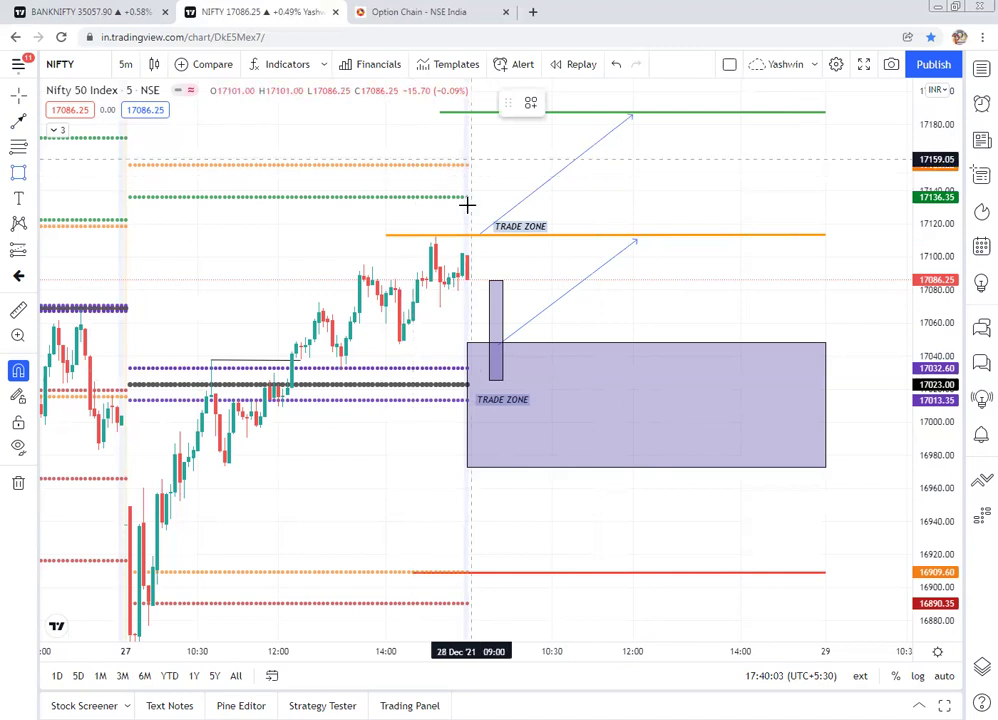
click(470, 159)
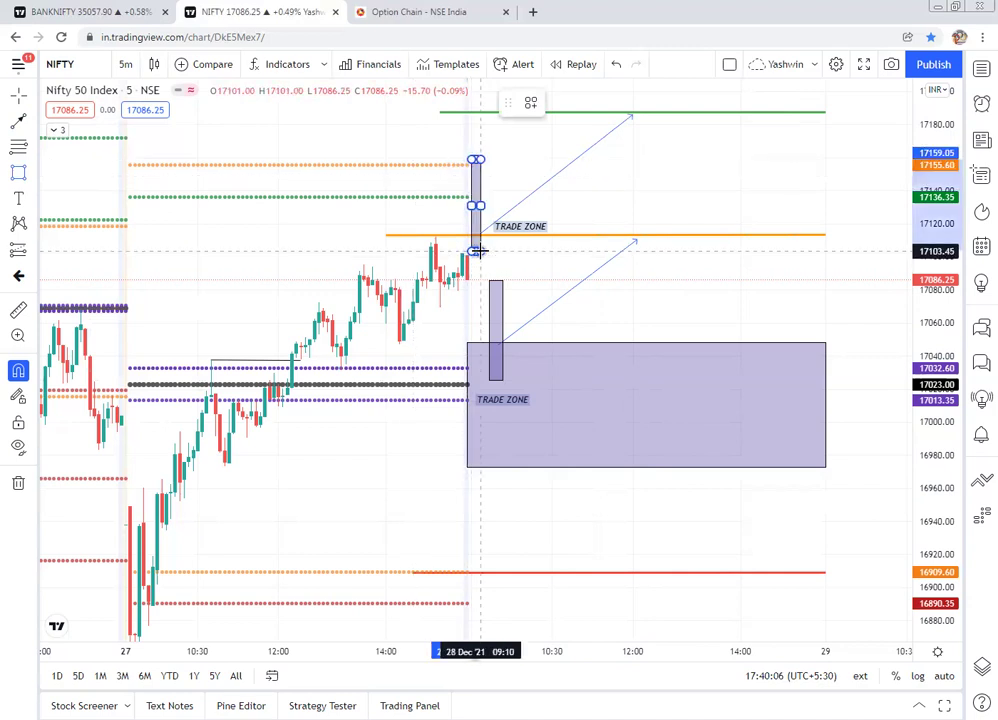
click(584, 196)
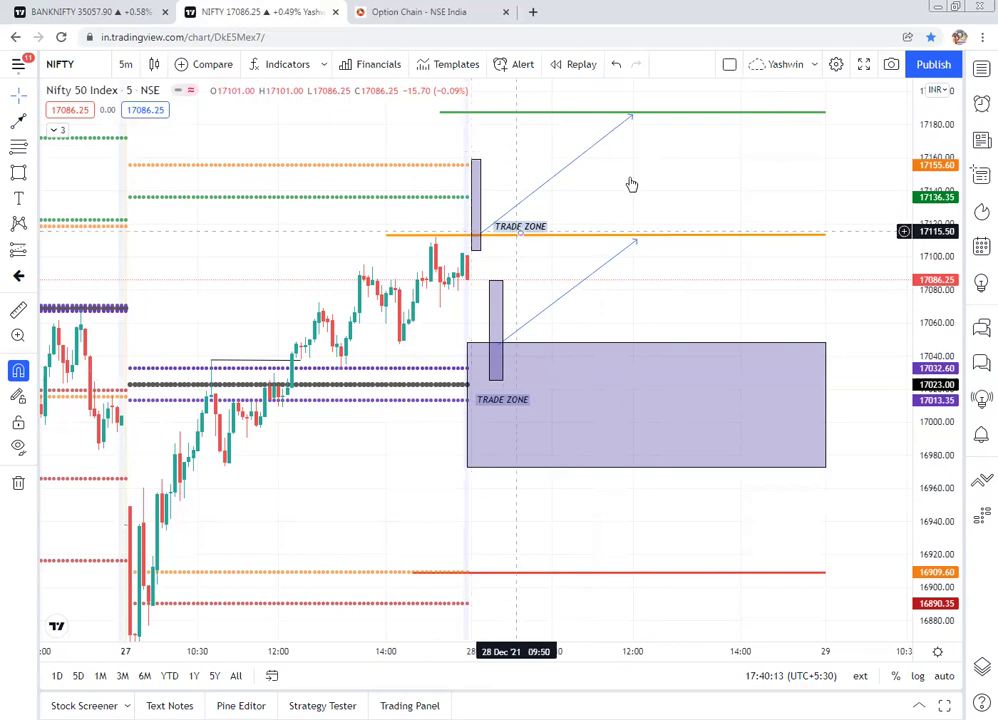
Step: Extend the top of the narrow rectangle on the upper orange line to about 17192.65, just above the green line
drag(646, 191, 596, 365)
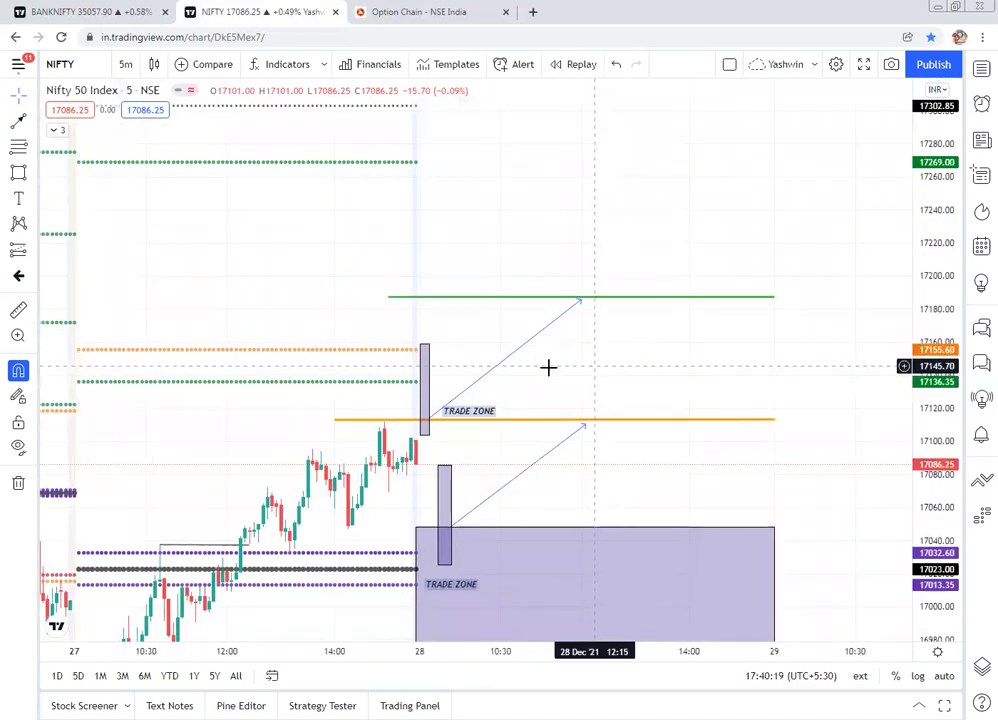
click(421, 363)
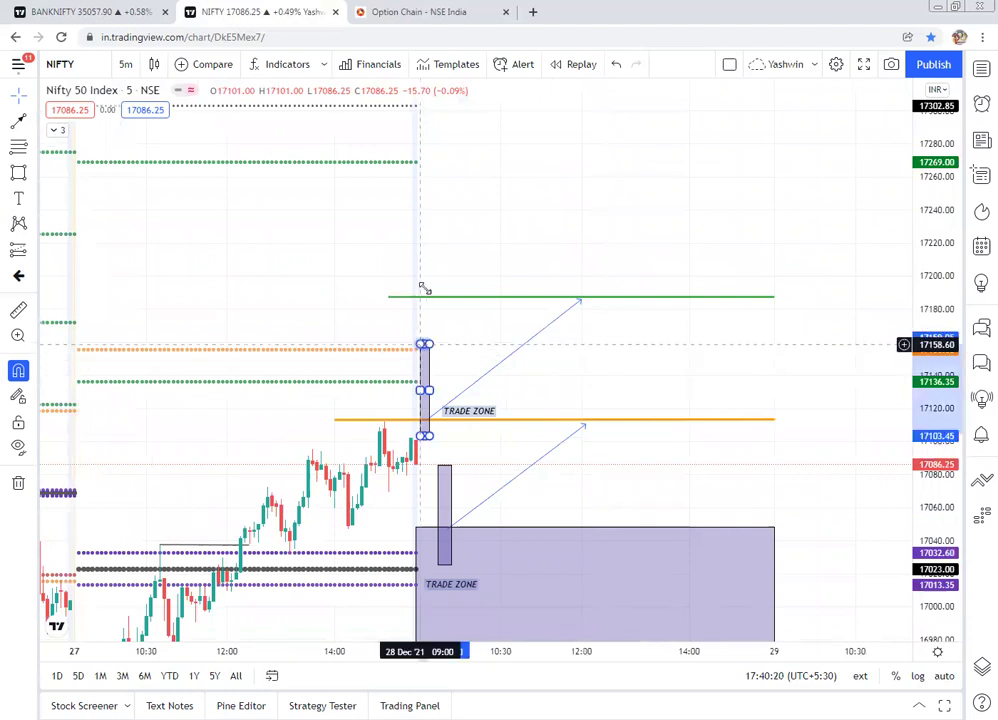
drag(424, 289, 420, 289)
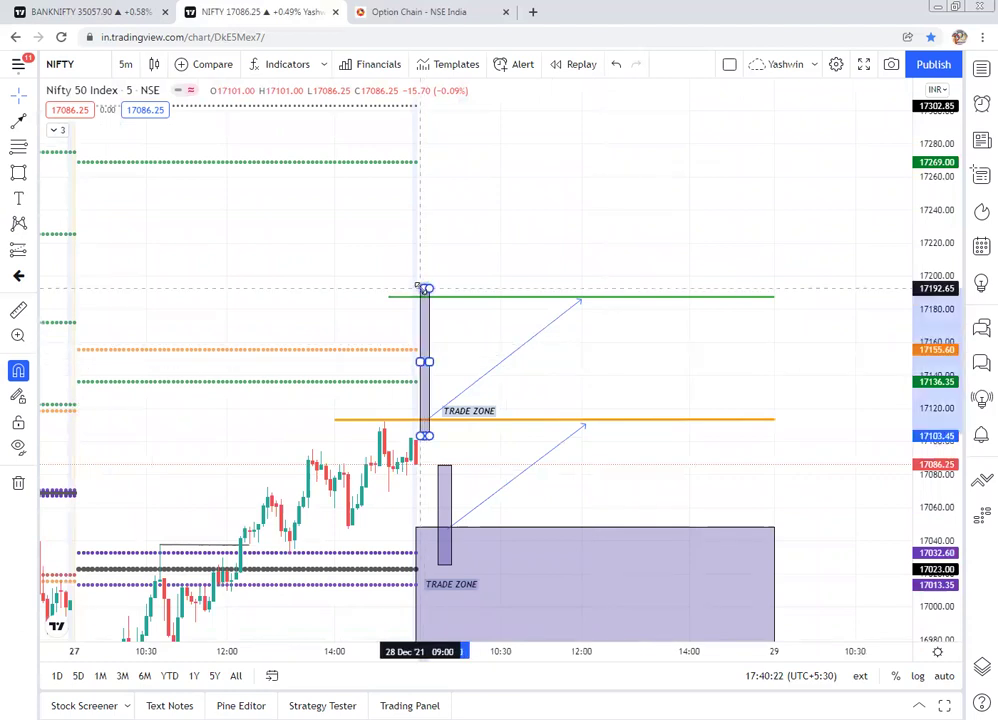
click(436, 311)
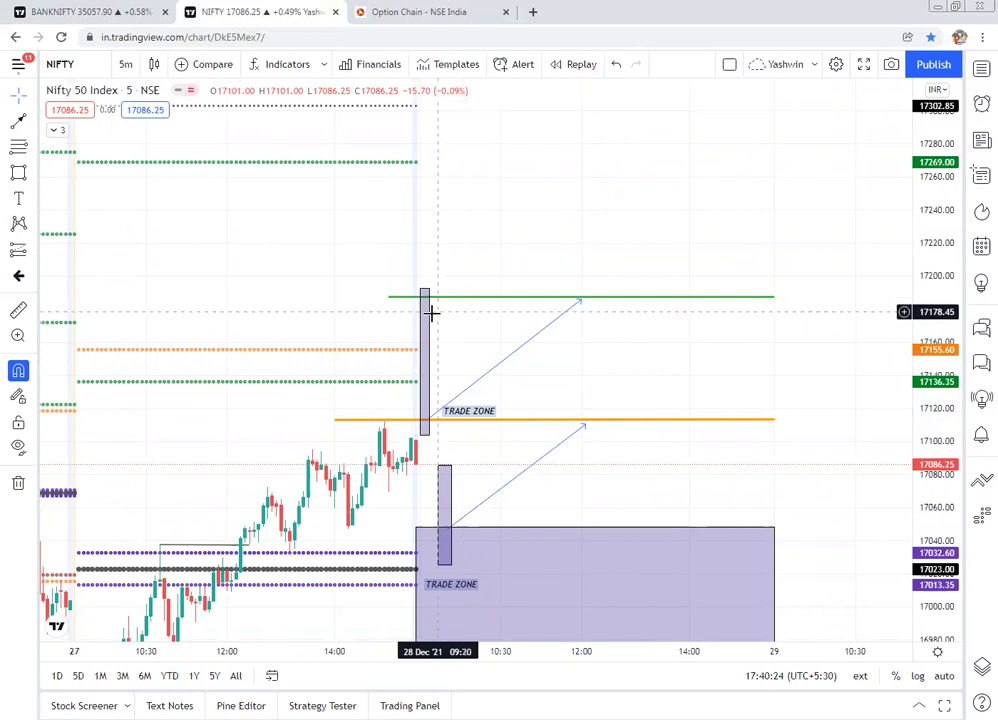
click(428, 312)
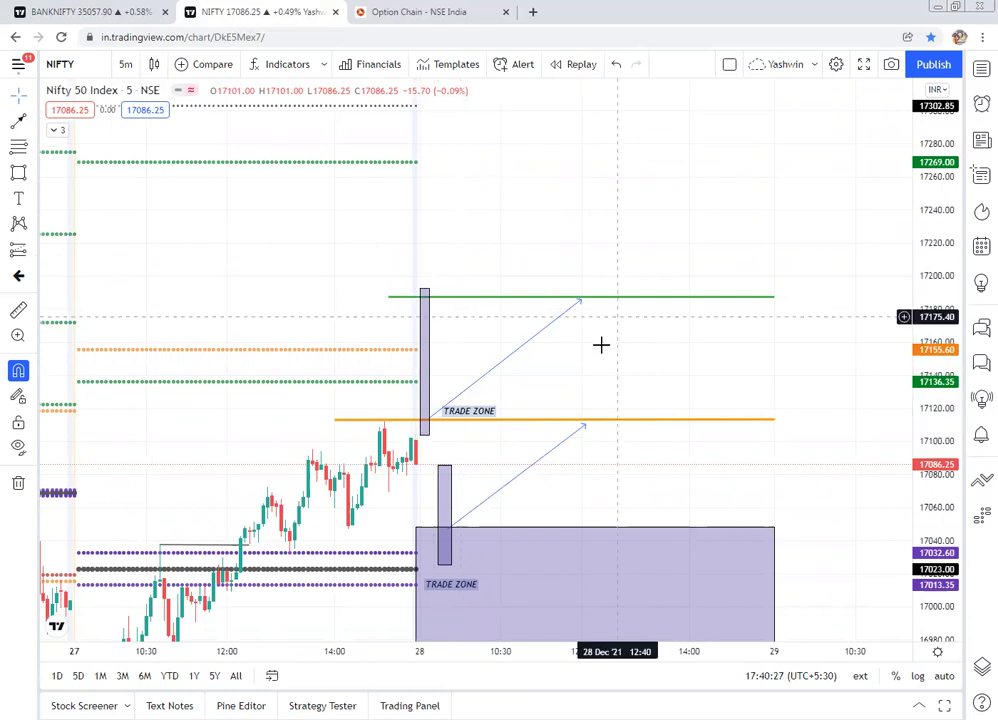
Step: Draw an arrow from the shaded zone's lower edge at 28 December 10:35 to about 16839.15 at 13:45, near the lower orange line
drag(606, 223, 637, 3)
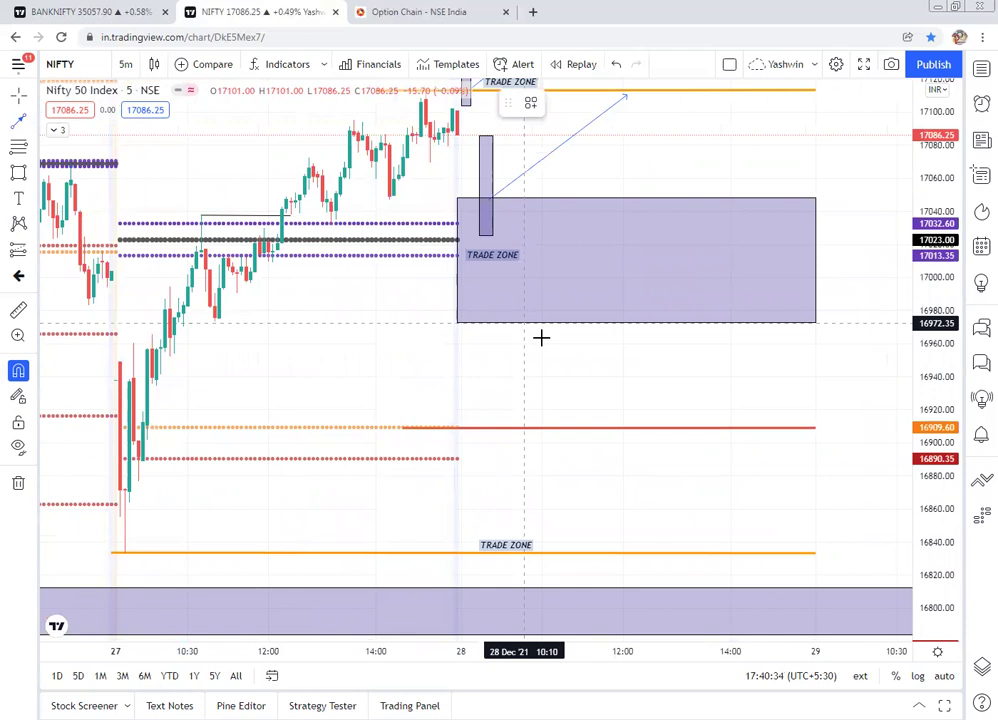
click(545, 327)
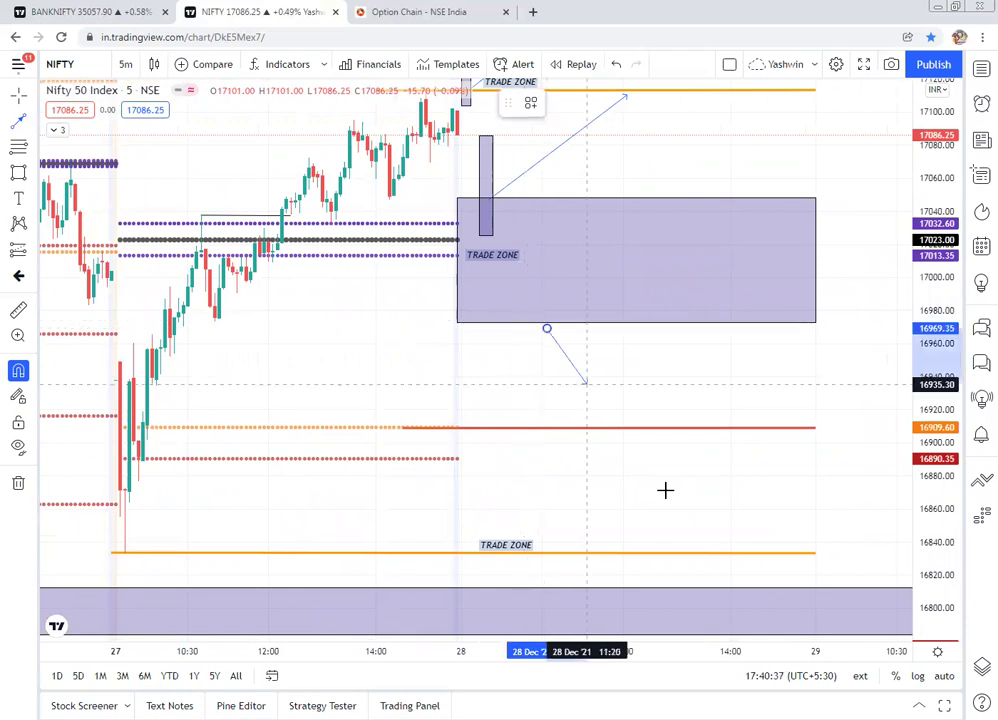
click(716, 541)
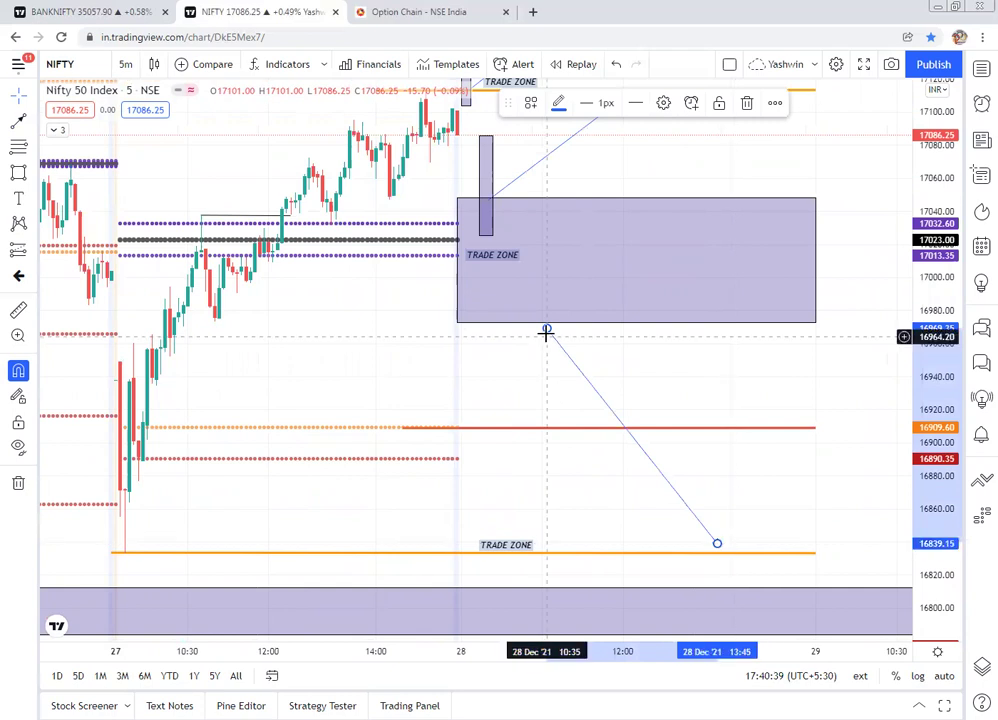
drag(547, 328, 547, 323)
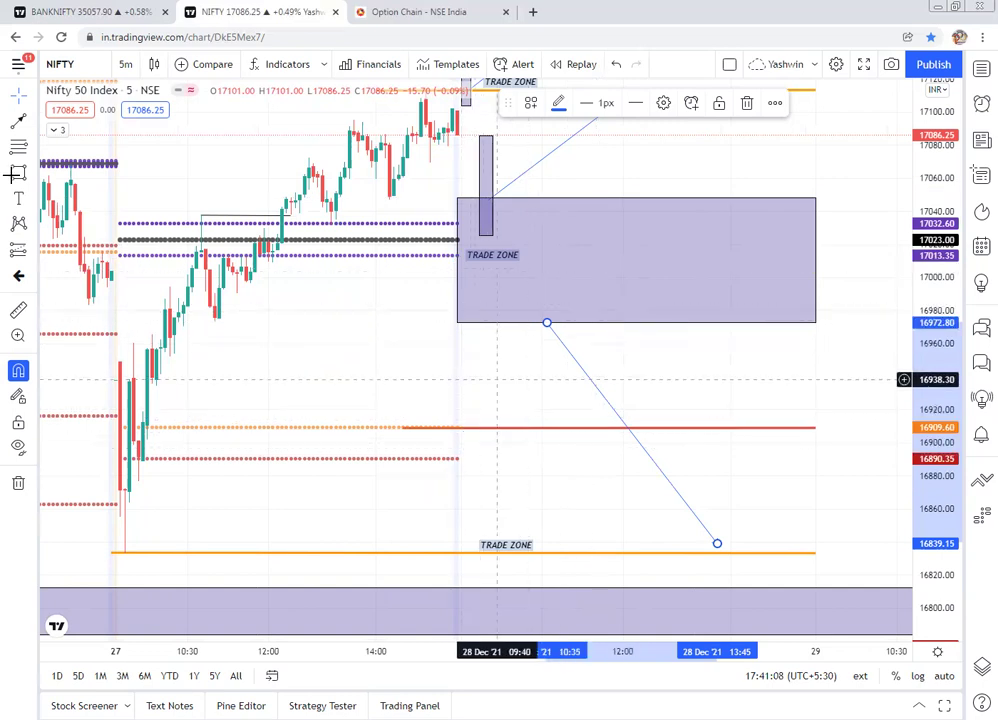
Step: Draw a narrow rectangle across the shaded zone's lower edge, about 16996.95 to 16914.60, from 28 December 09:30 to 09:50
click(439, 341)
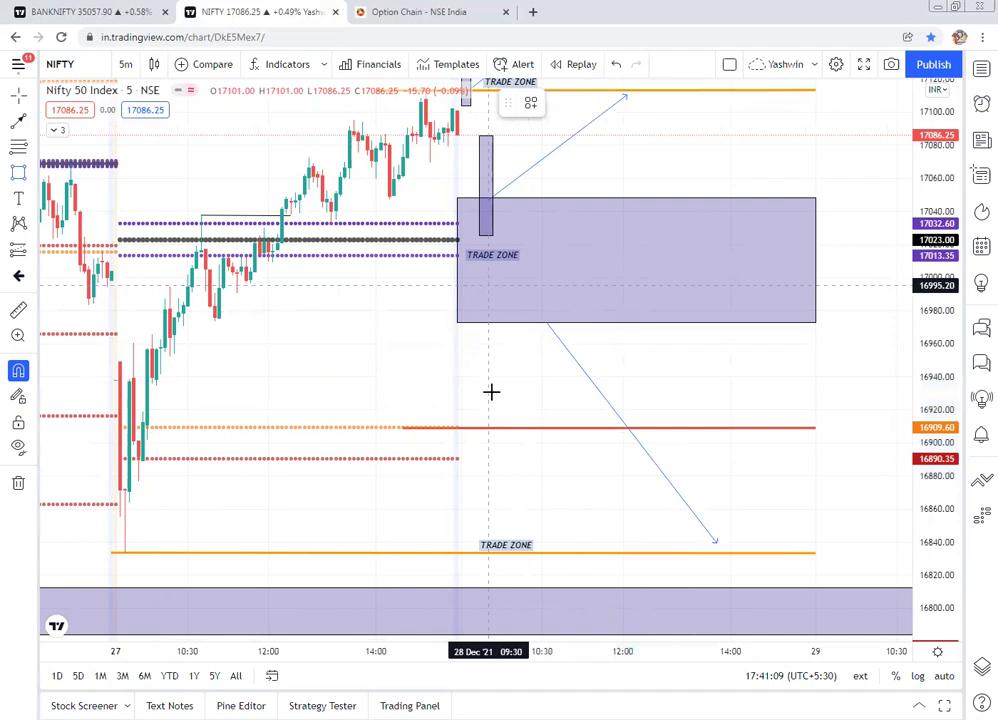
click(488, 283)
click(533, 418)
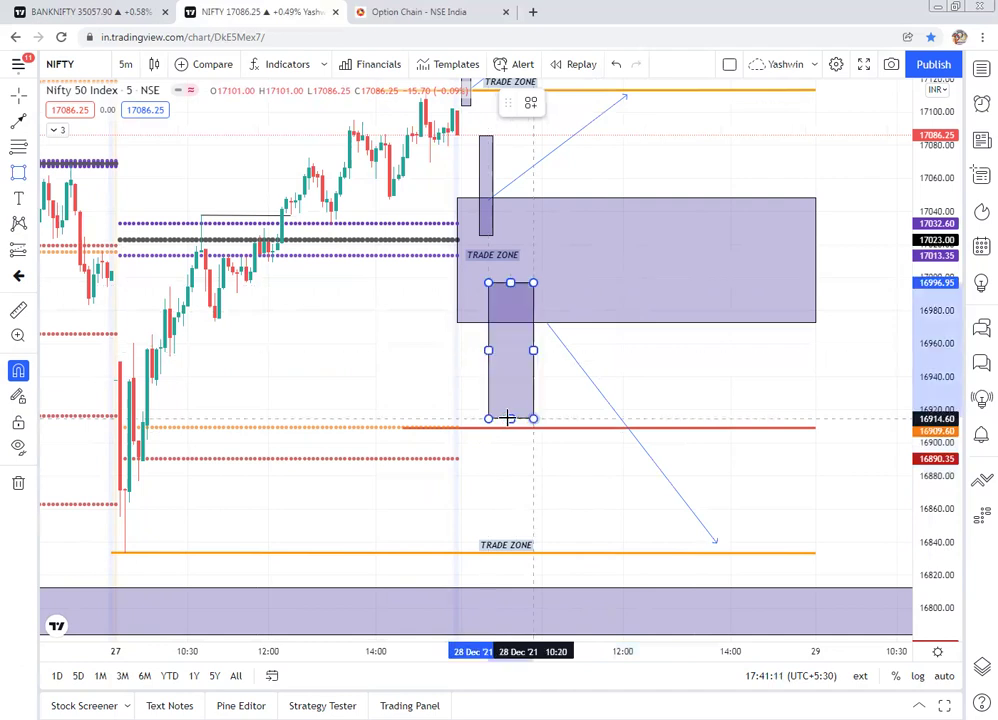
drag(533, 418, 507, 418)
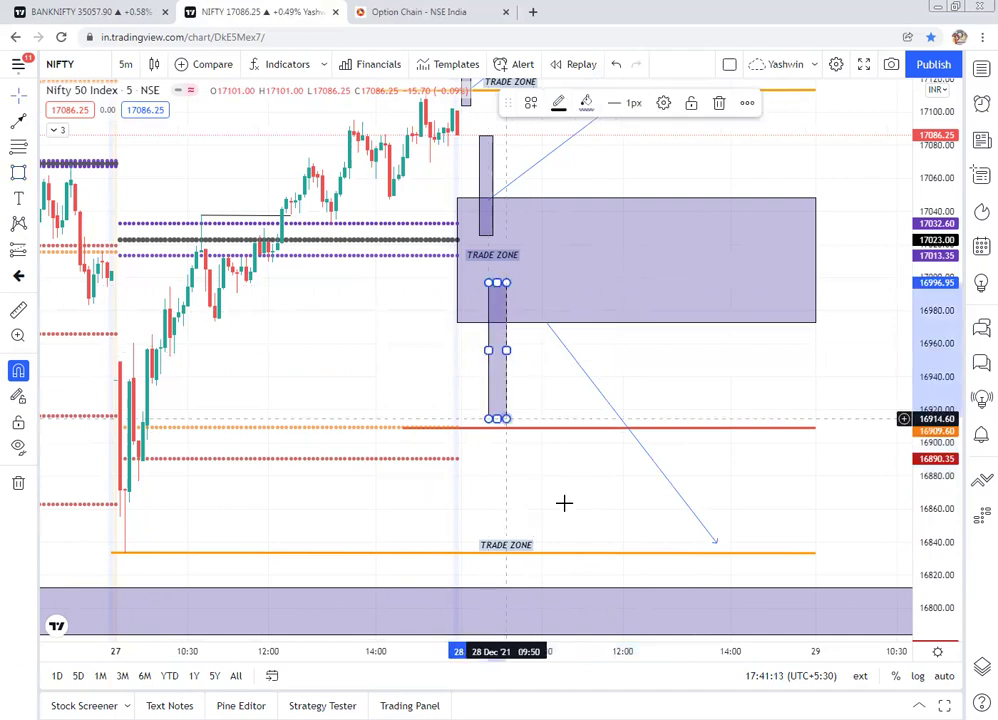
click(550, 390)
Step: Draw an arrow from the lower orange line at 28 December 09:15 down through the shaded band to about 16744.30 at 13:05
drag(553, 402, 541, 252)
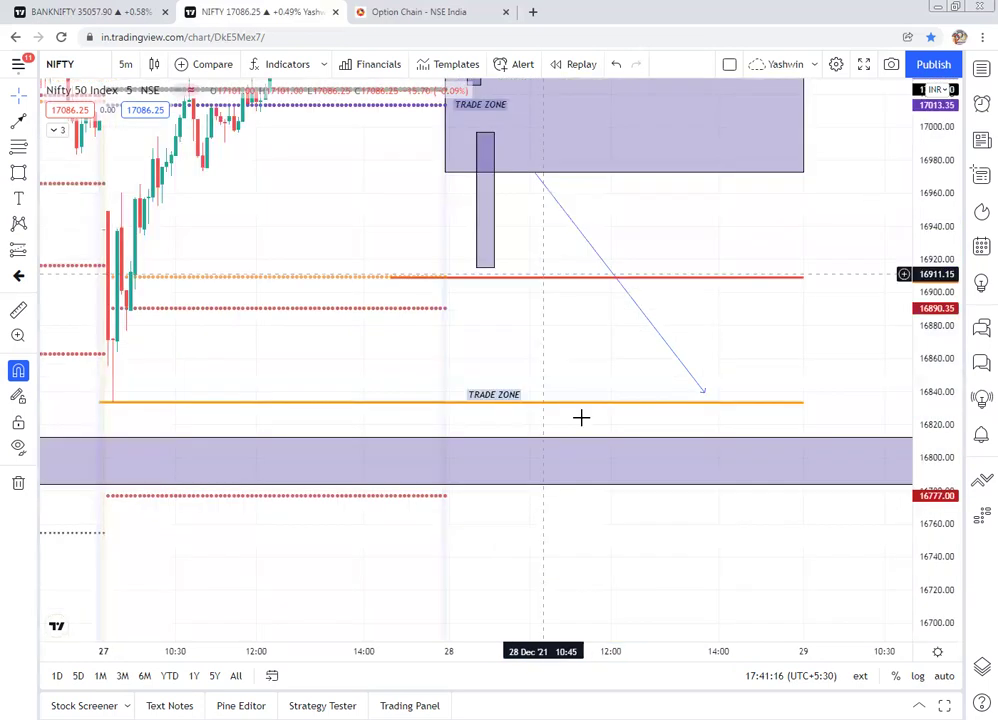
click(18, 121)
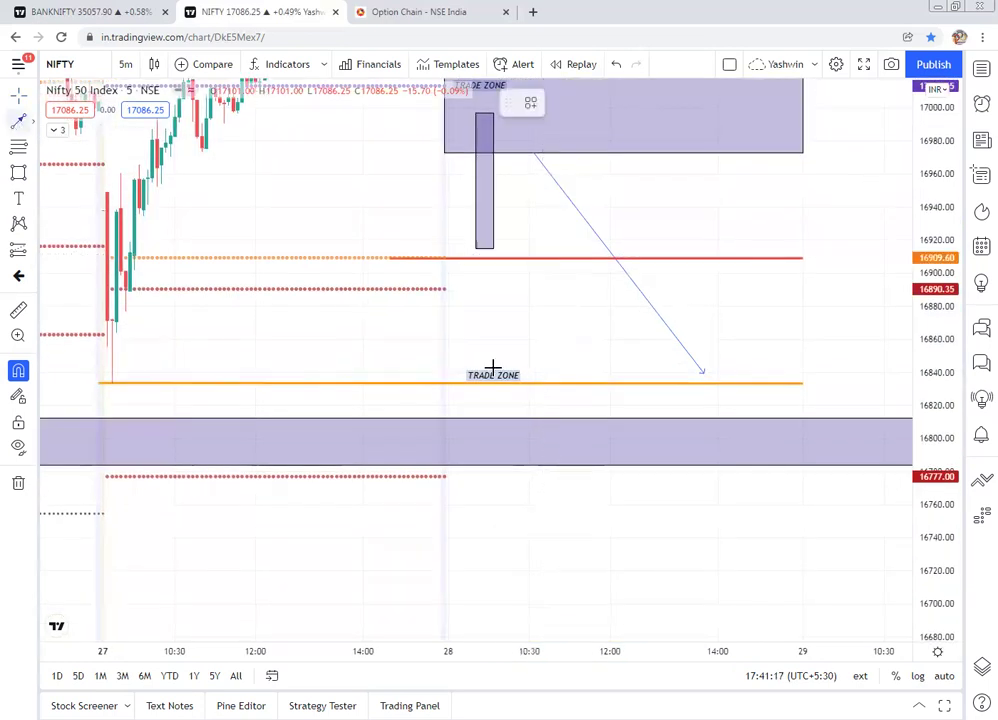
click(461, 384)
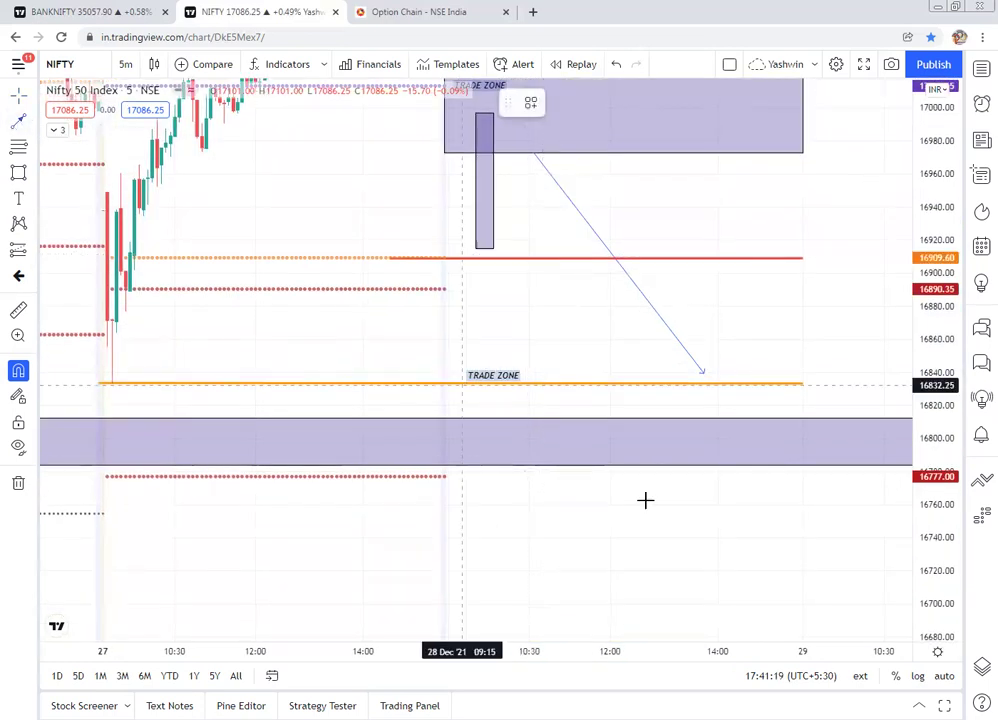
click(668, 530)
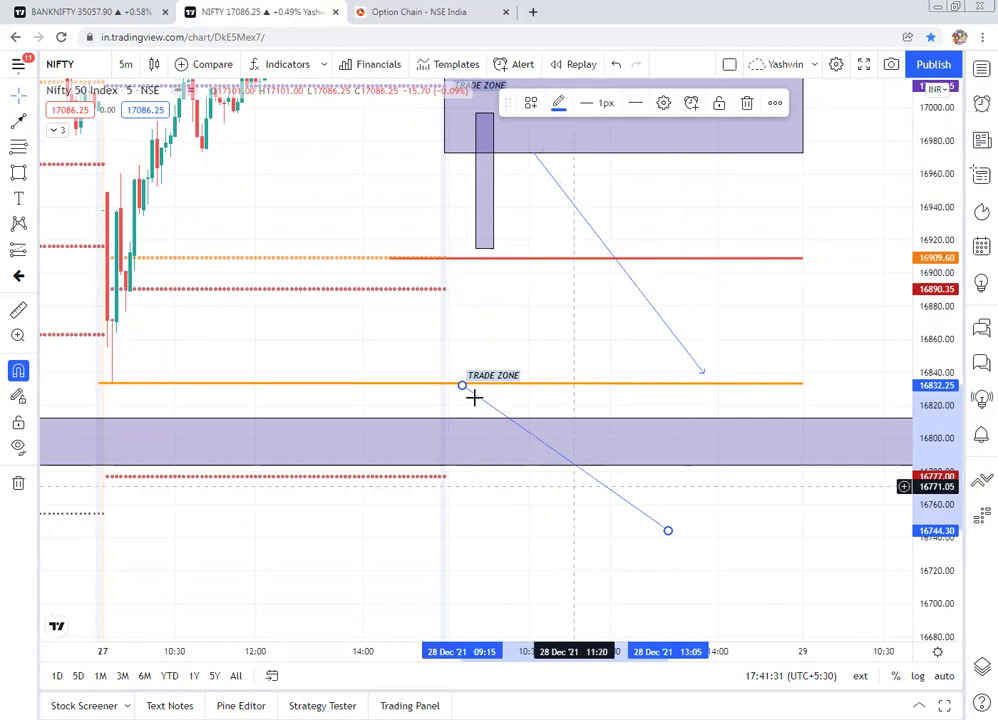
click(595, 385)
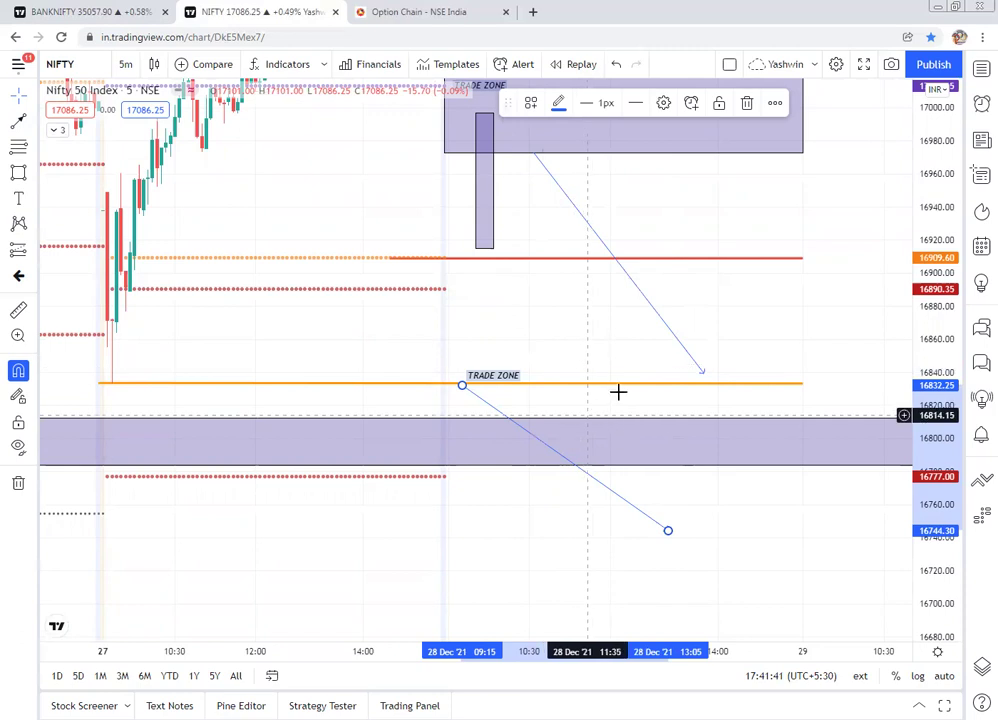
Step: Review the NIFTY arrows and rectangles, and switch to the BANKNIFTY chart to examine its trade zones from the green line downward
drag(542, 406, 516, 648)
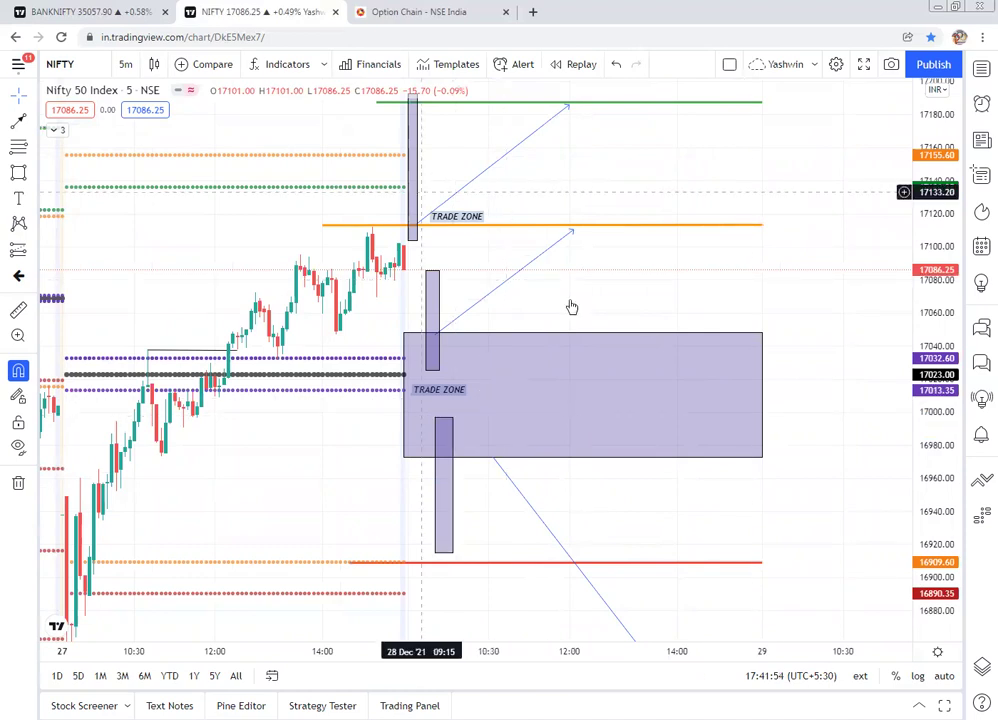
drag(651, 306, 657, 222)
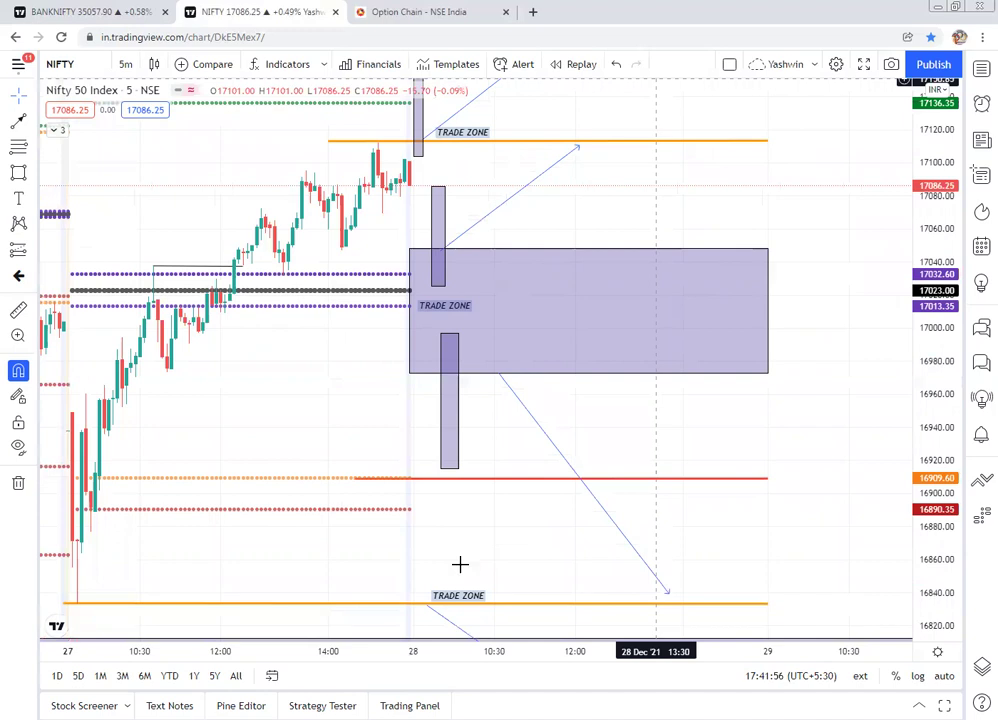
drag(481, 609, 508, 539)
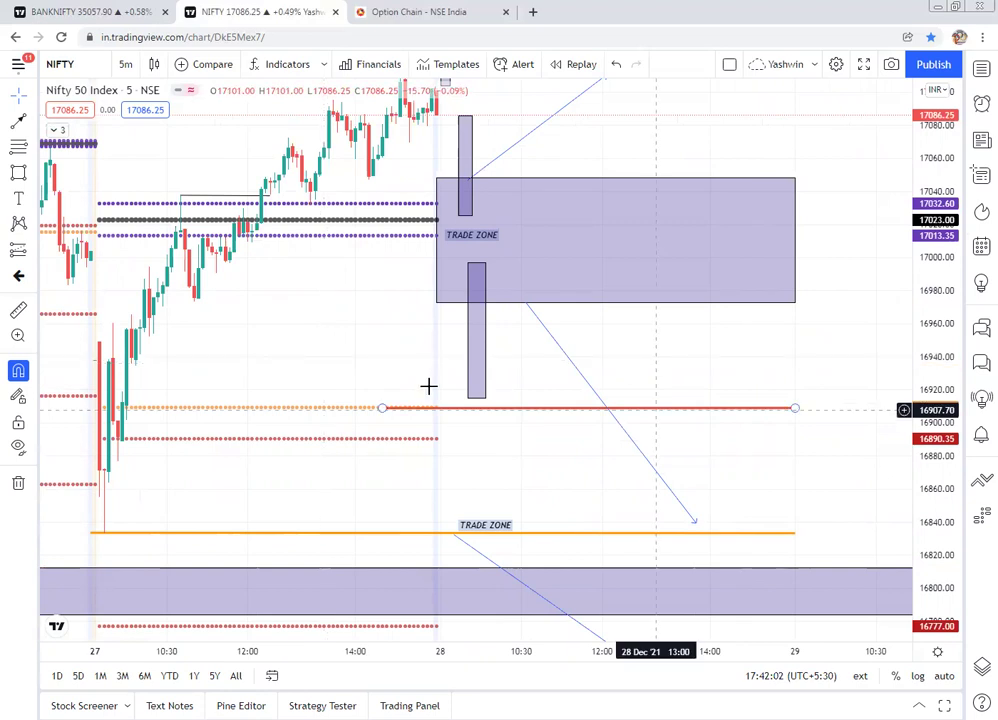
click(91, 8)
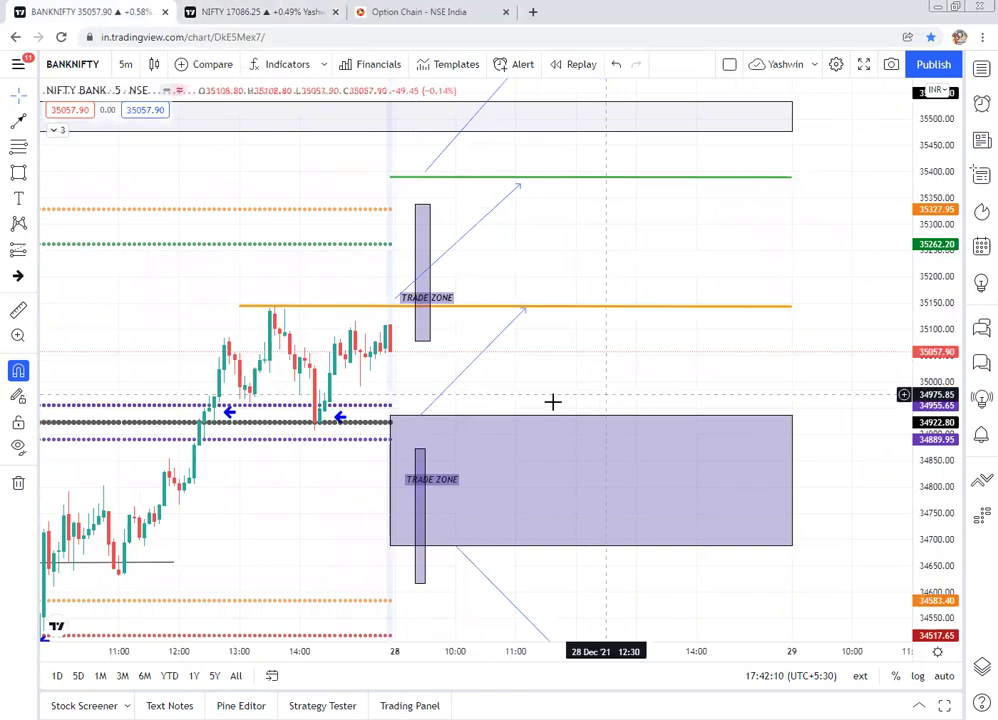
click(423, 343)
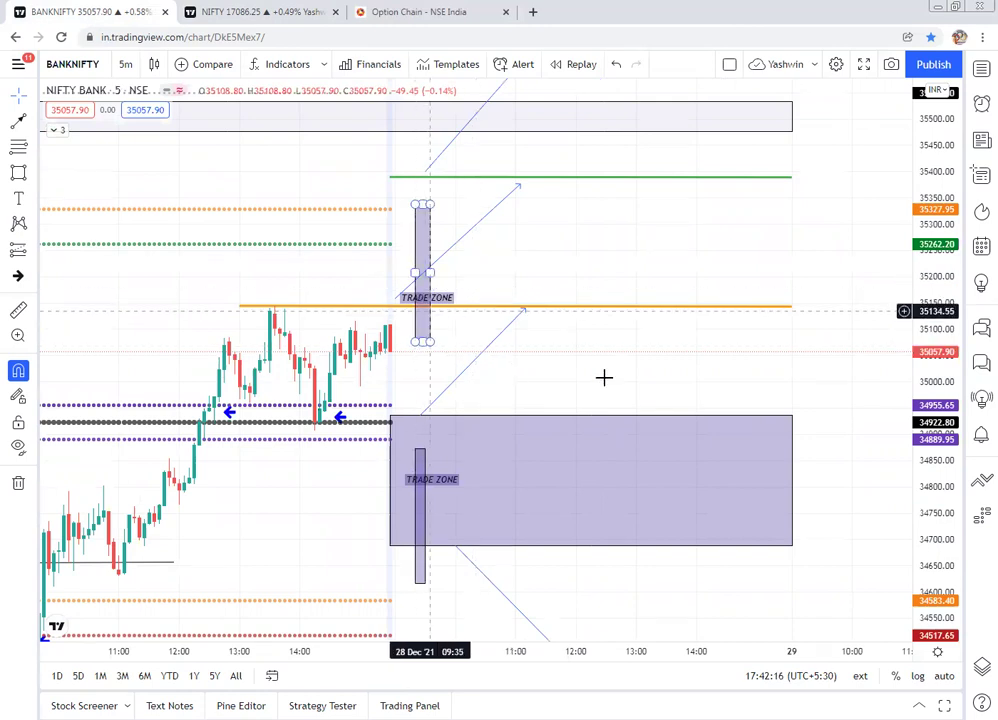
drag(539, 296, 459, 115)
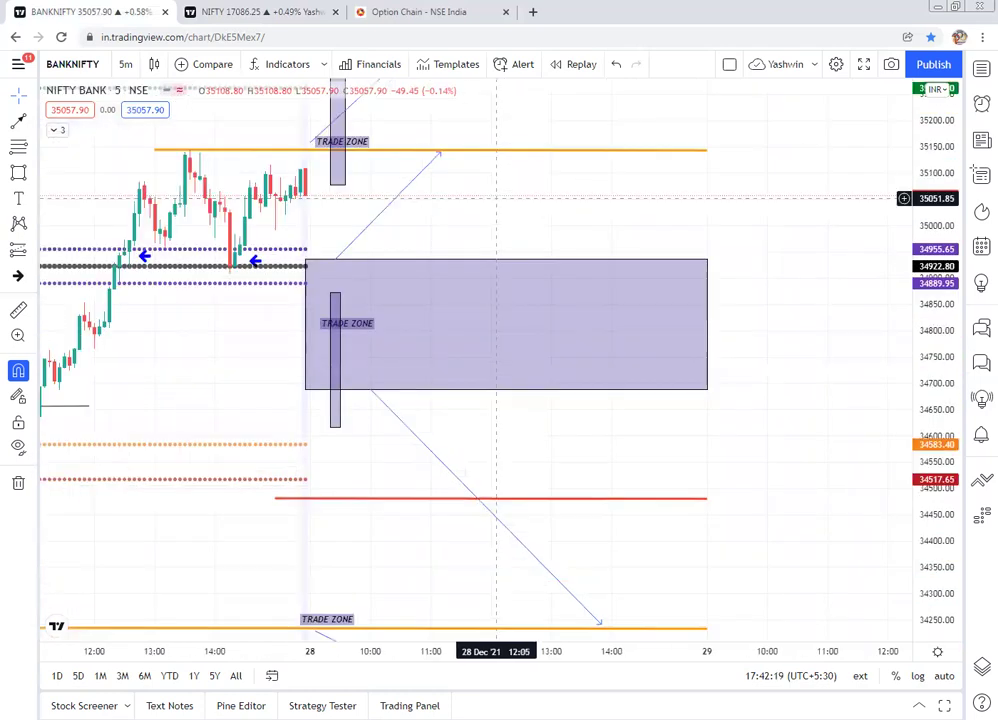
Step: Switch to the NSE option chain page, review the NIFTY strikes, and load the BANKNIFTY chain to examine strikes from 34,000 to 37,300
click(410, 12)
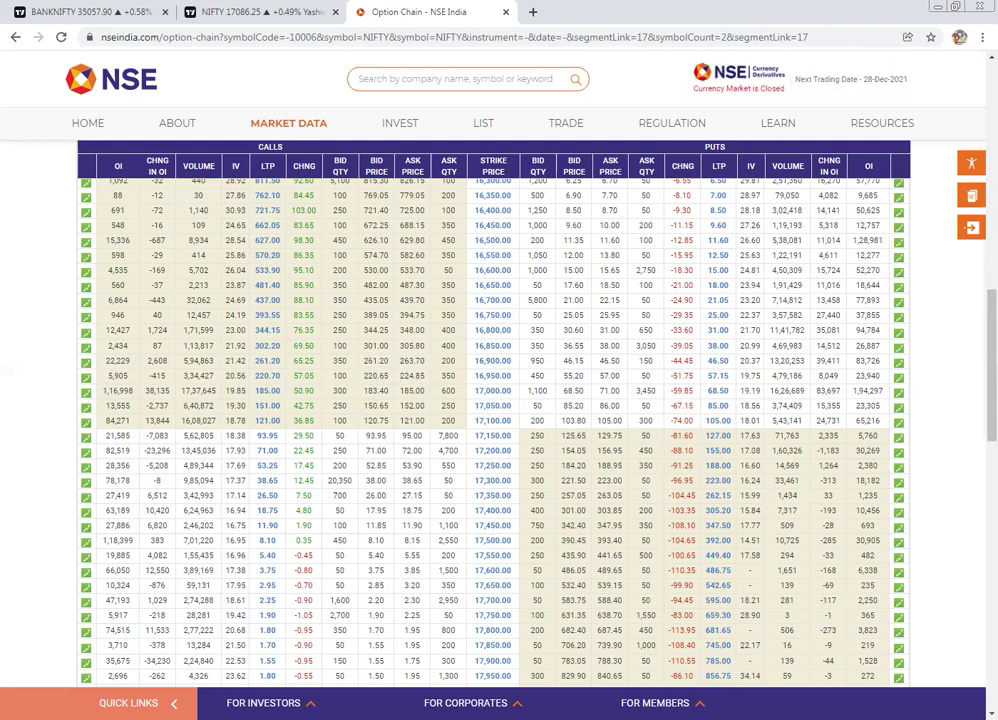
scroll(493, 430, up, 5)
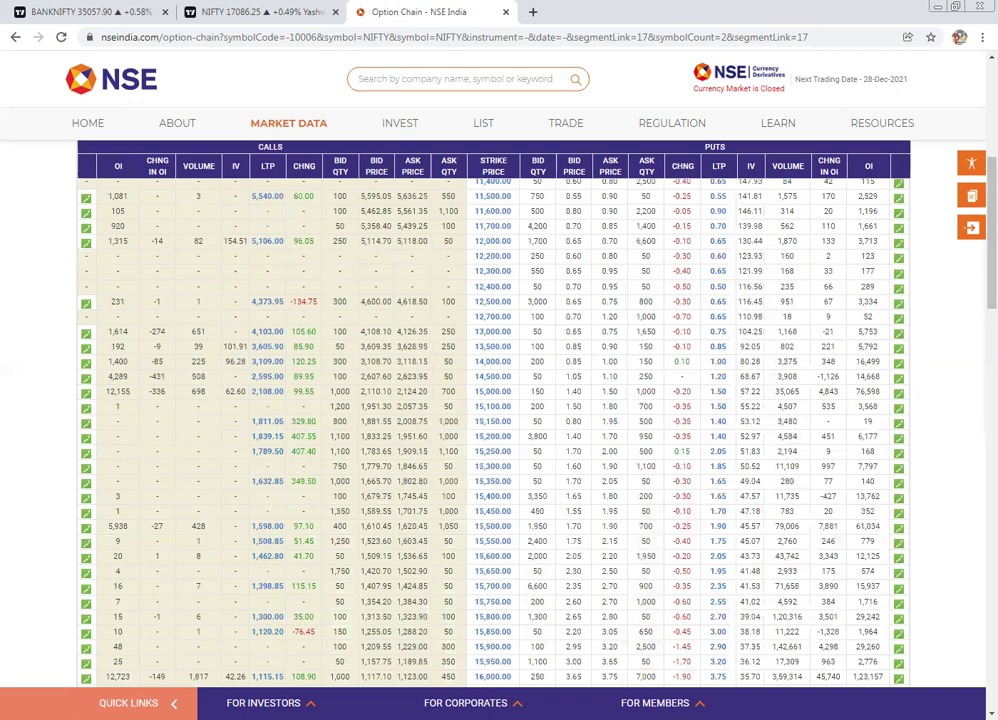
scroll(493, 430, up, 3)
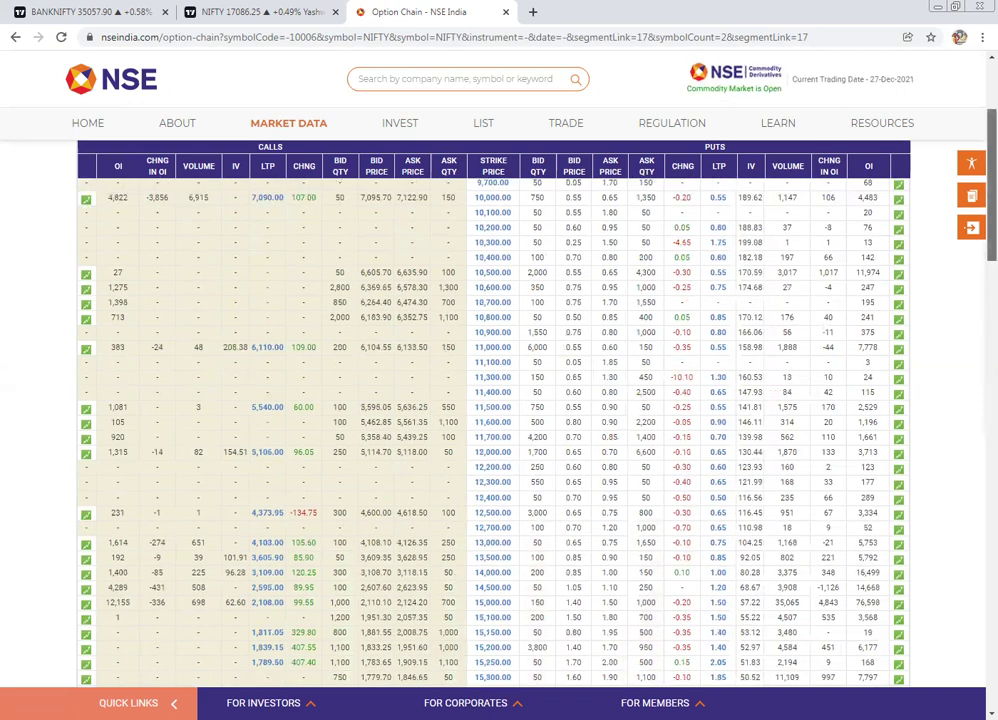
scroll(168, 317, up, 4)
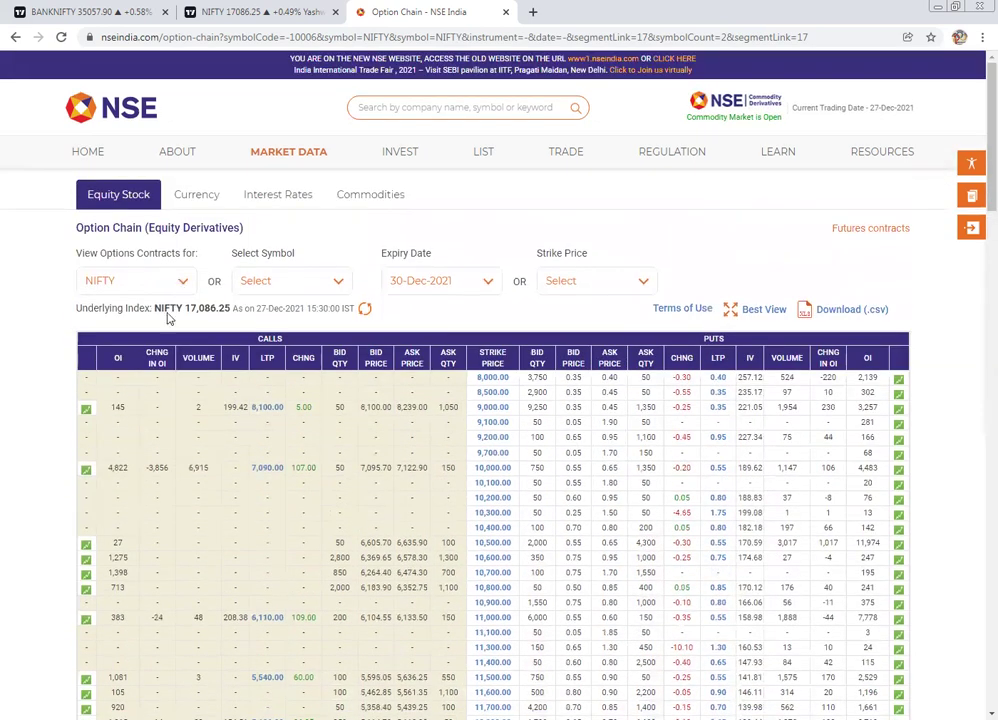
click(135, 281)
click(115, 343)
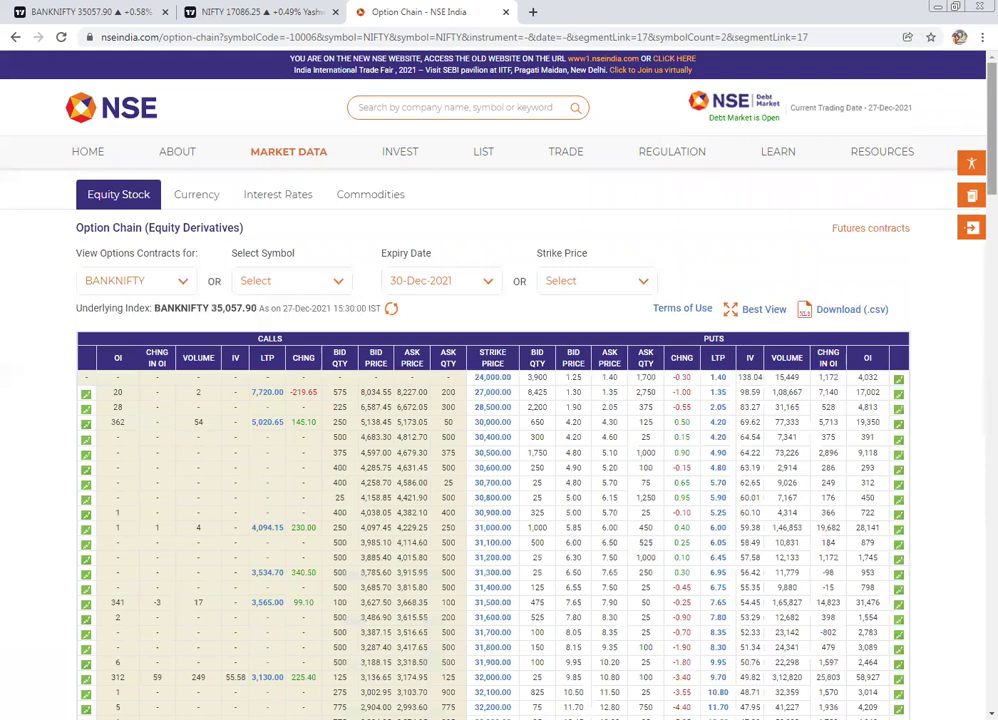
scroll(490, 420, down, 8)
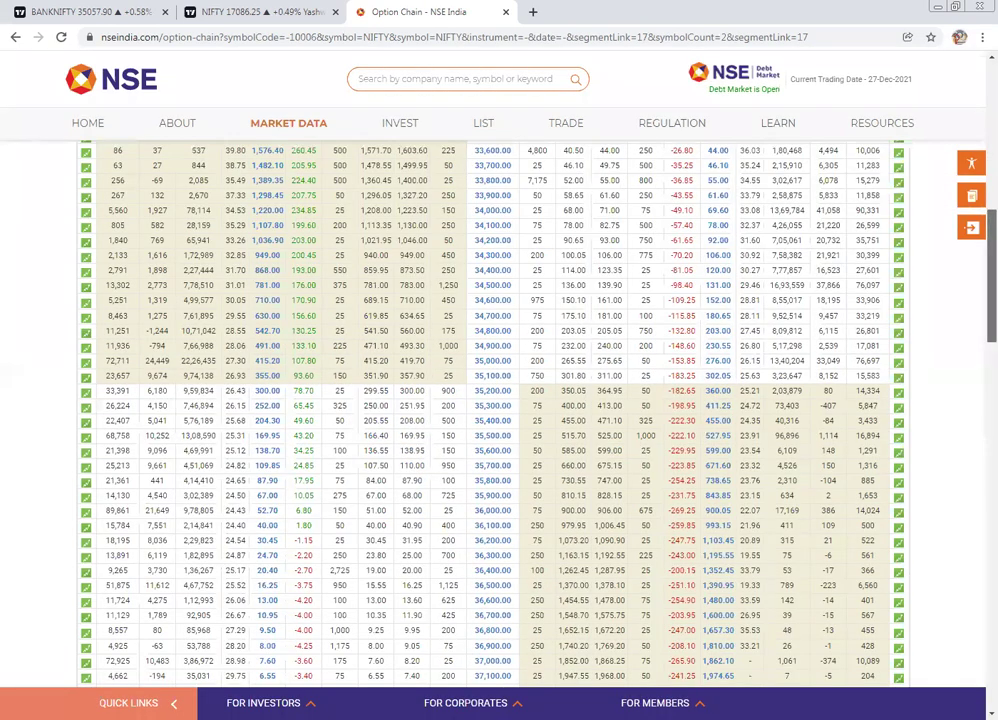
scroll(490, 420, down, 1)
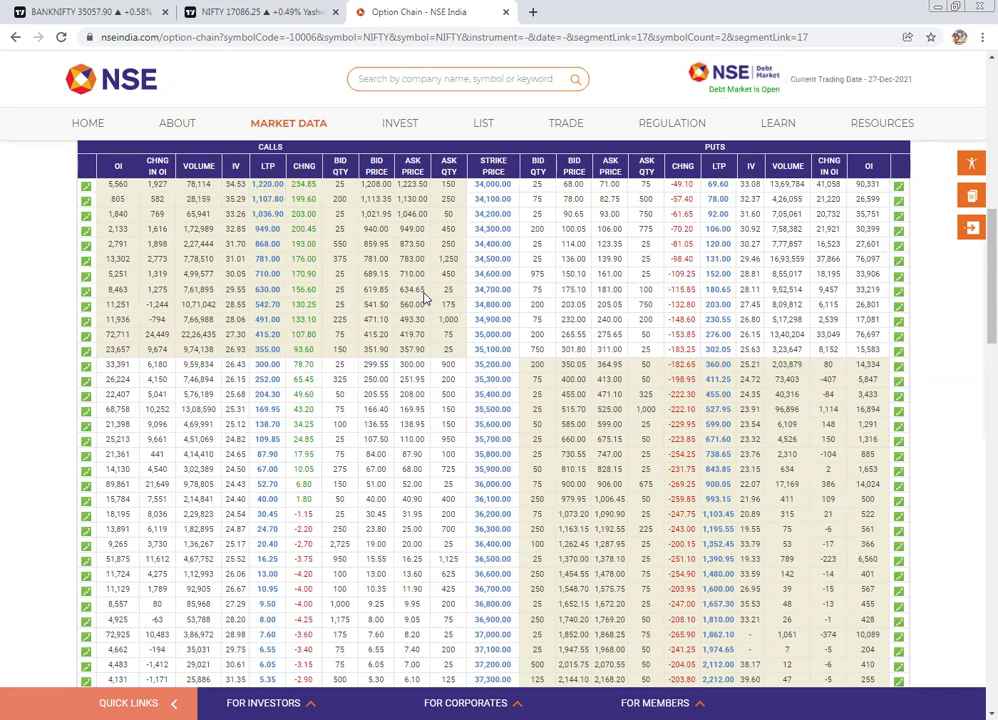
Step: Return to the TradingView BANKNIFTY chart and examine the 28 December trade zones between the green line and the lower orange line
click(101, 9)
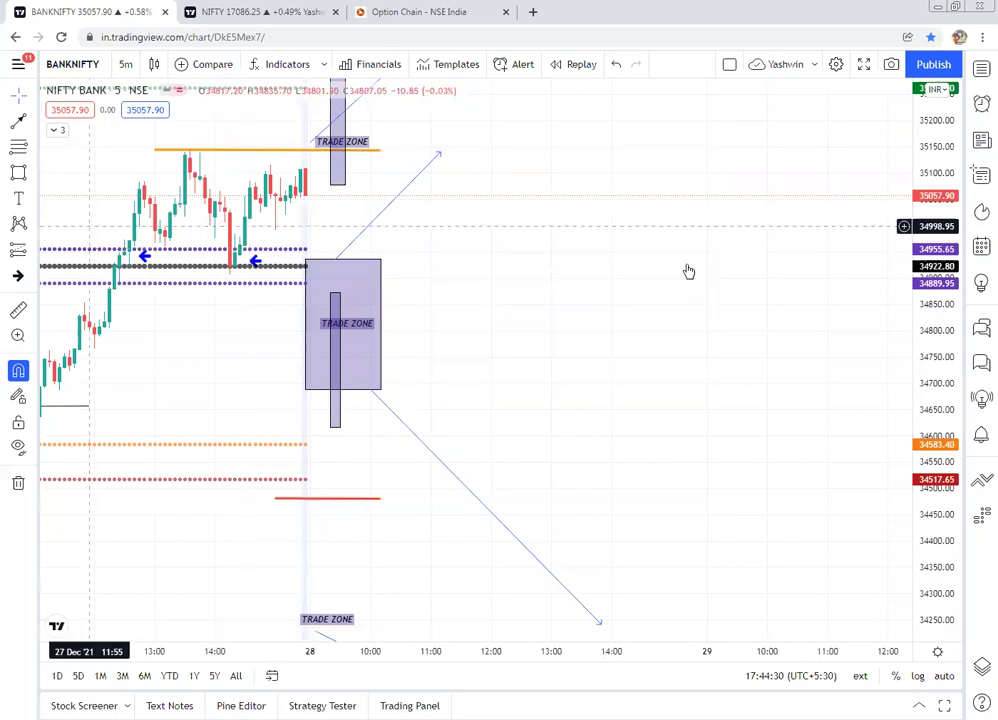
drag(713, 292, 795, 400)
drag(935, 220, 944, 338)
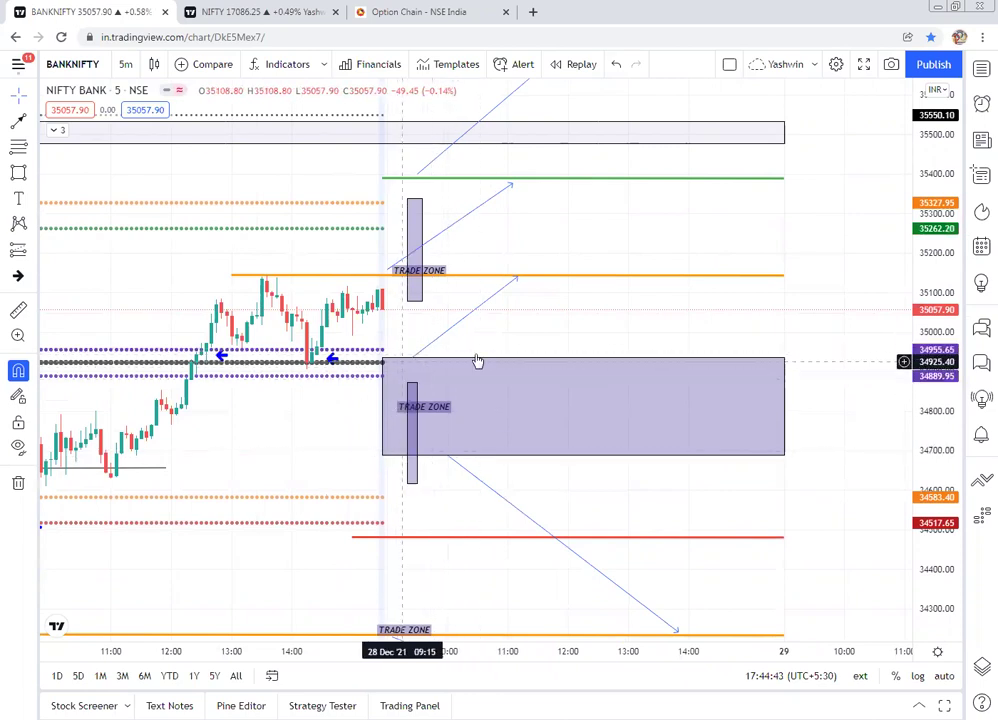
click(380, 365)
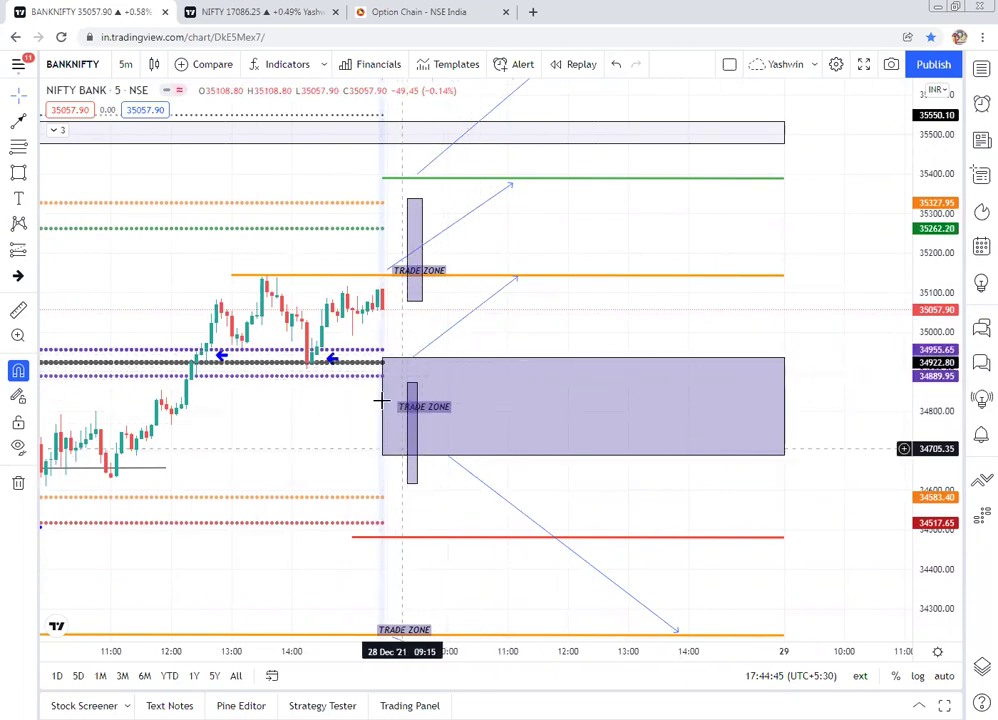
drag(322, 424, 356, 399)
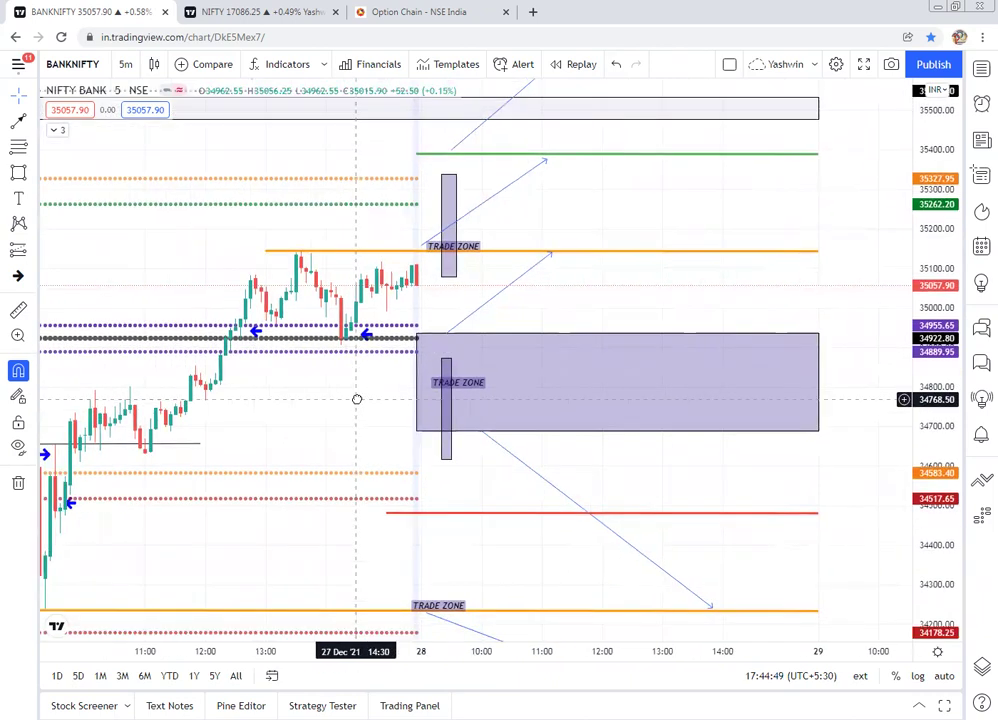